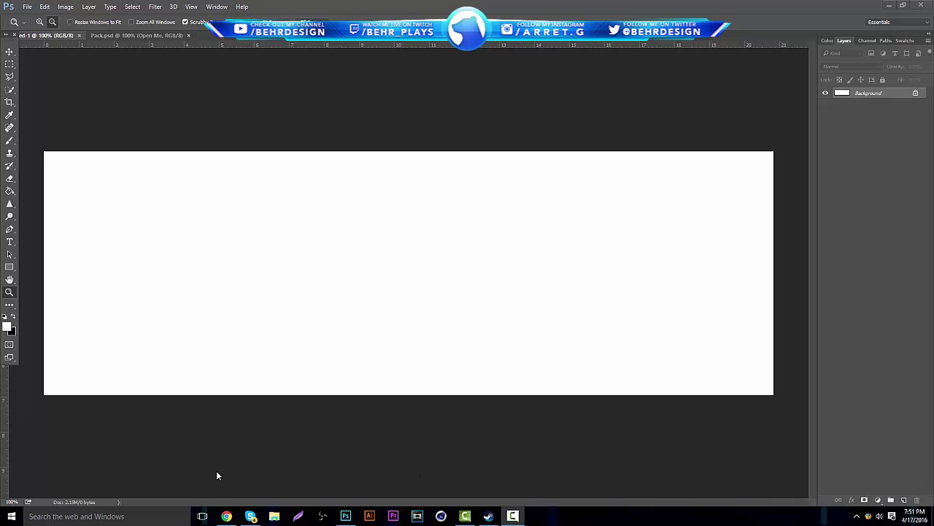
Step: Switch to Chrome and browse the polyscape image search results for reference designs
left_click(227, 516)
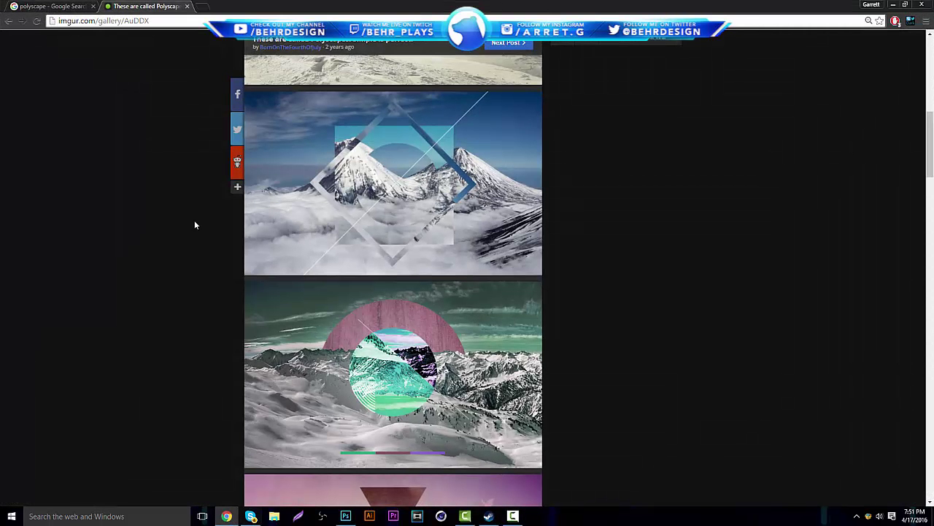
left_click(71, 5)
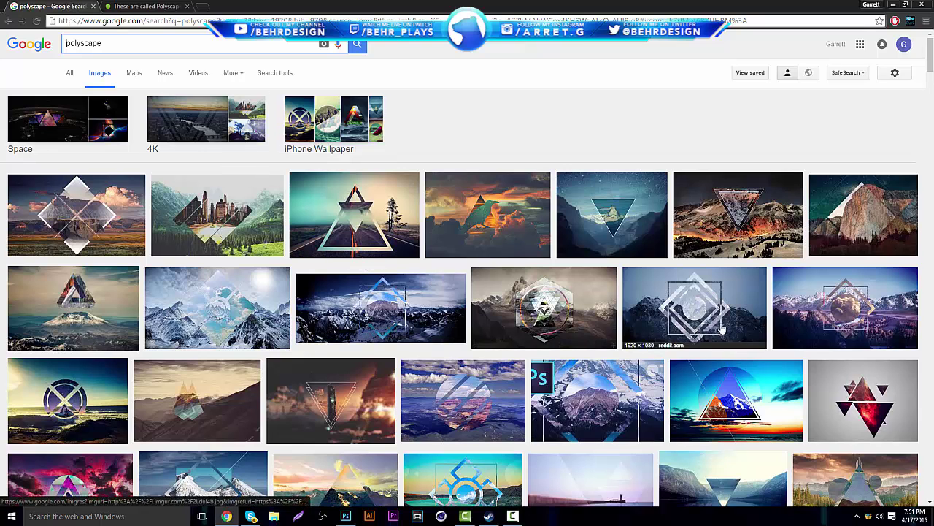
scroll(728, 319, "down", 2)
scroll(589, 309, "down", 2)
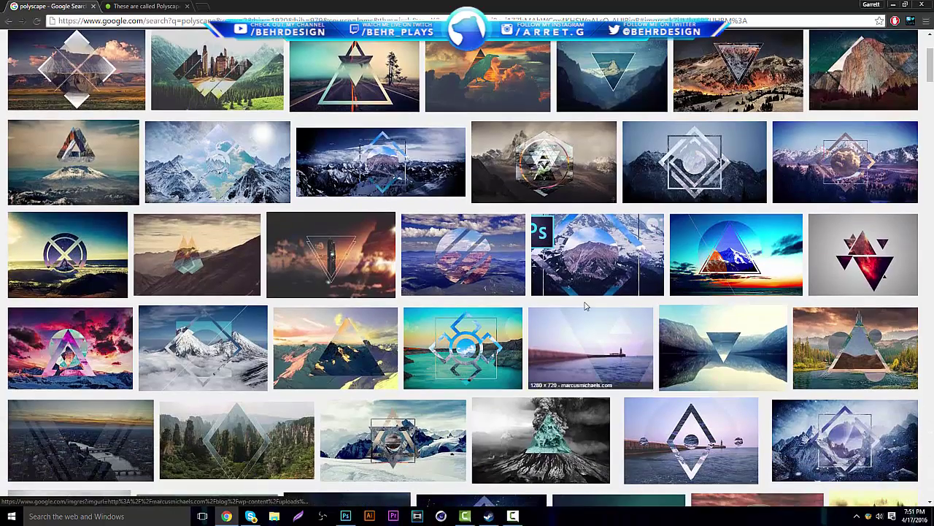
scroll(591, 380, "down", 3)
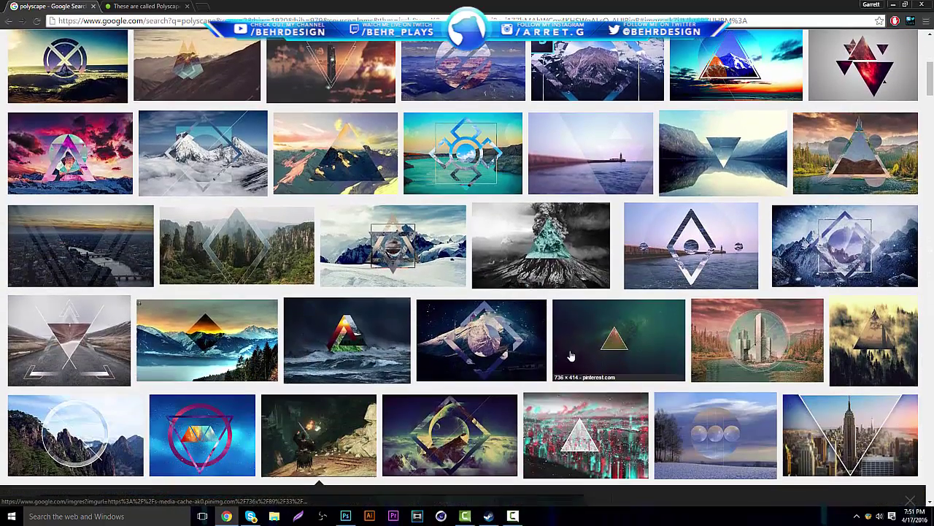
left_click(321, 436)
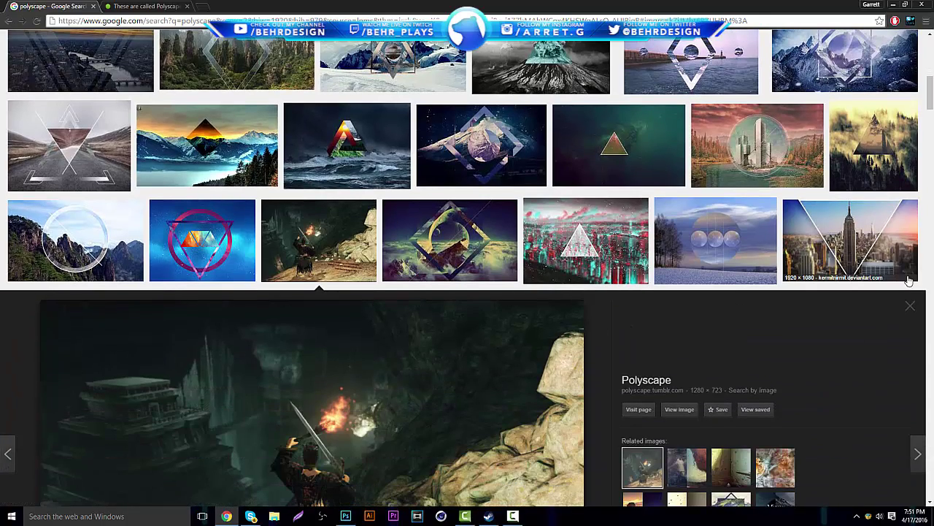
left_click(909, 307)
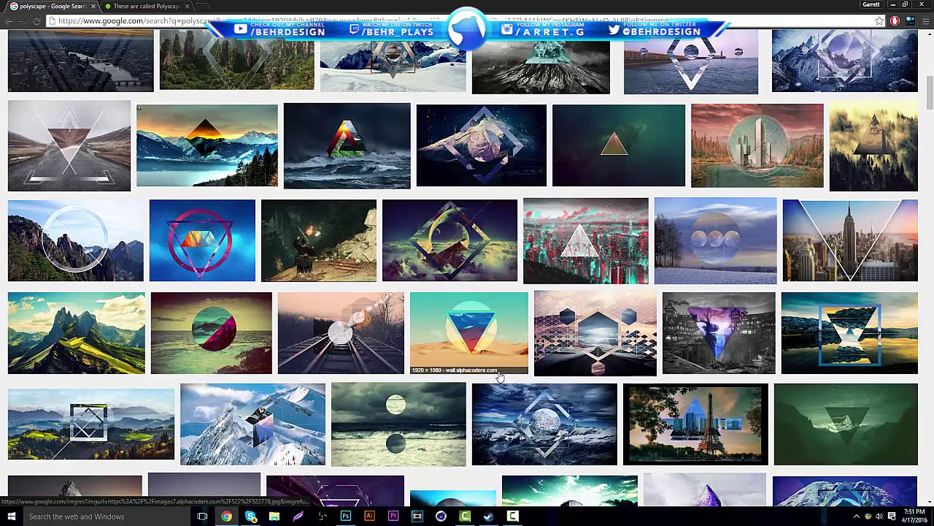
scroll(564, 418, "down", 1)
scroll(501, 400, "down", 1)
scroll(511, 387, "down", 2)
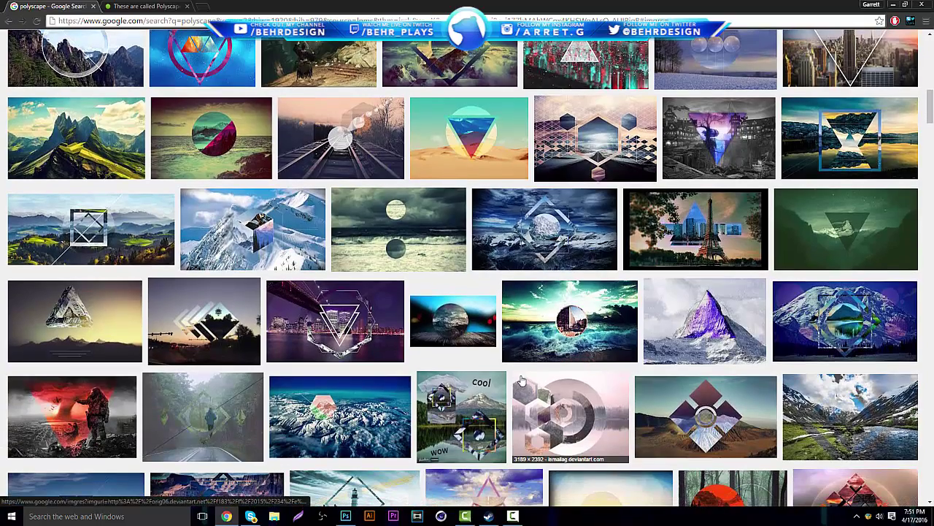
scroll(524, 378, "down", 2)
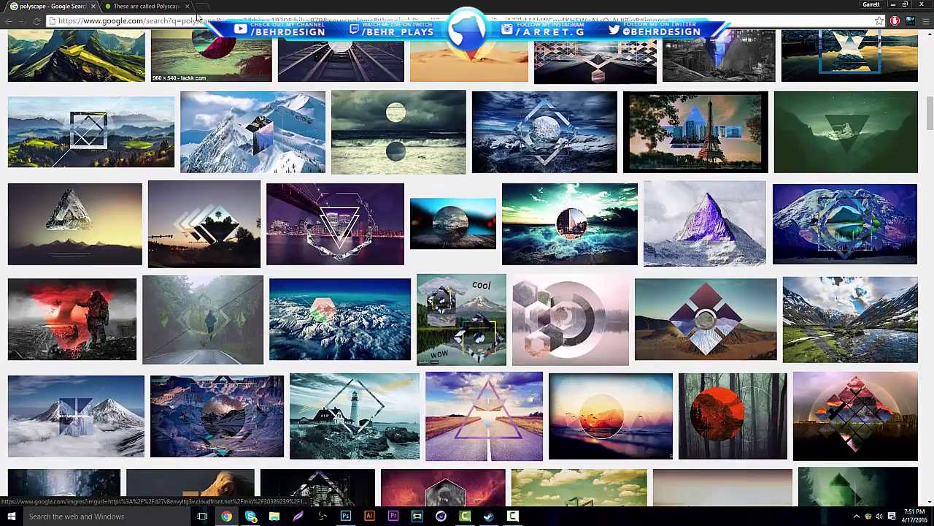
Step: Examine the polyscape examples in the Imgur gallery for shape and landscape ideas
left_click(148, 6)
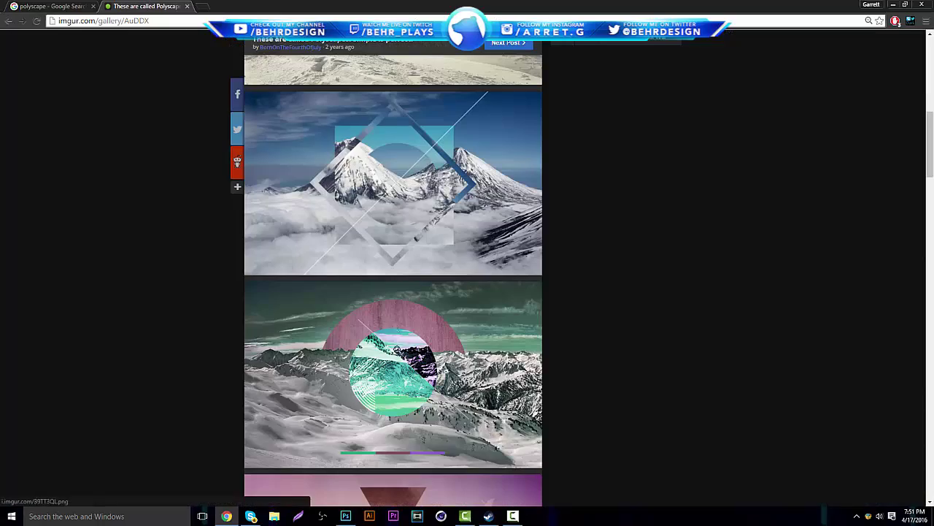
scroll(397, 351, "down", 3)
scroll(409, 357, "down", 2)
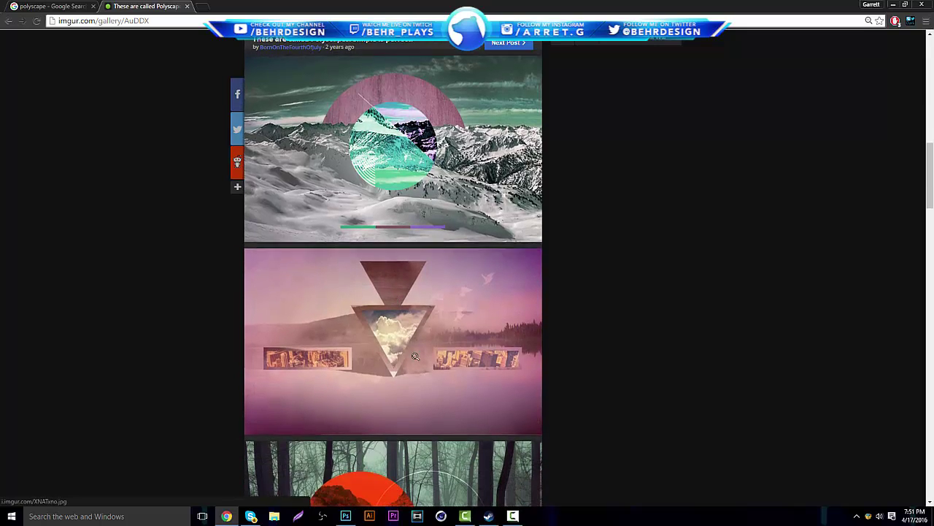
scroll(413, 358, "down", 1)
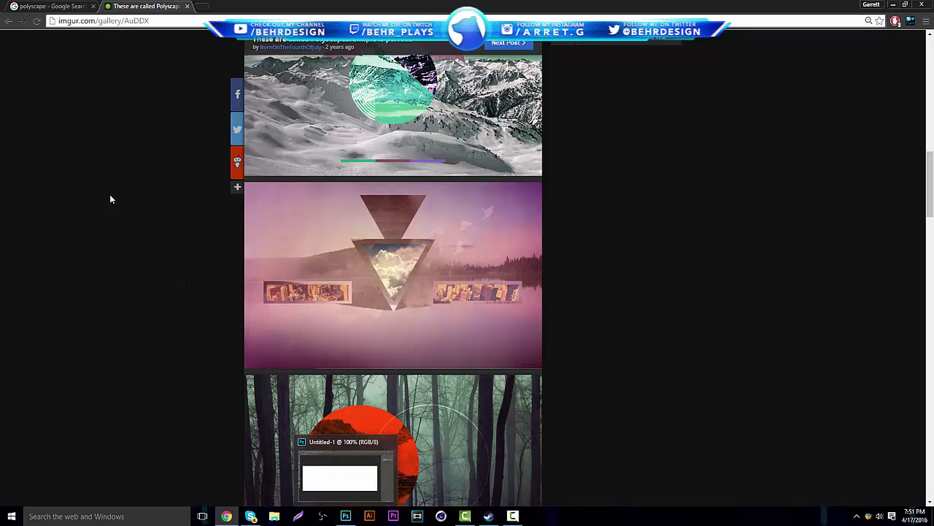
scroll(646, 308, "down", 10)
scroll(573, 326, "up", 5)
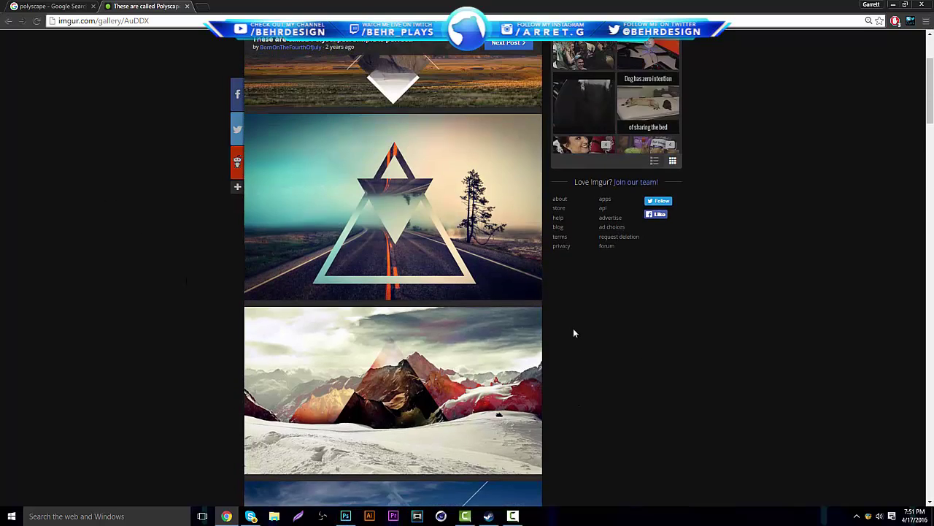
scroll(511, 333, "down", 3)
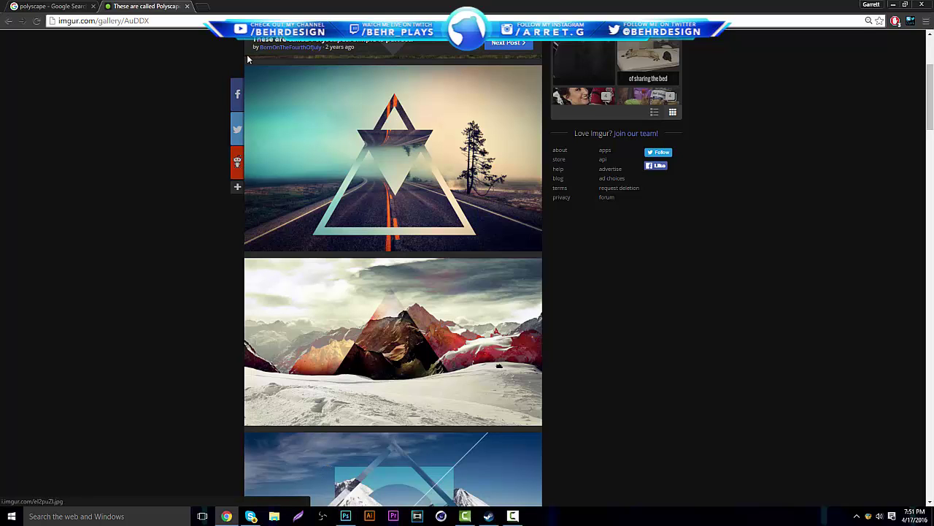
Step: Open Google in a new tab and search for "UHD Mountain scene"
left_click(202, 6)
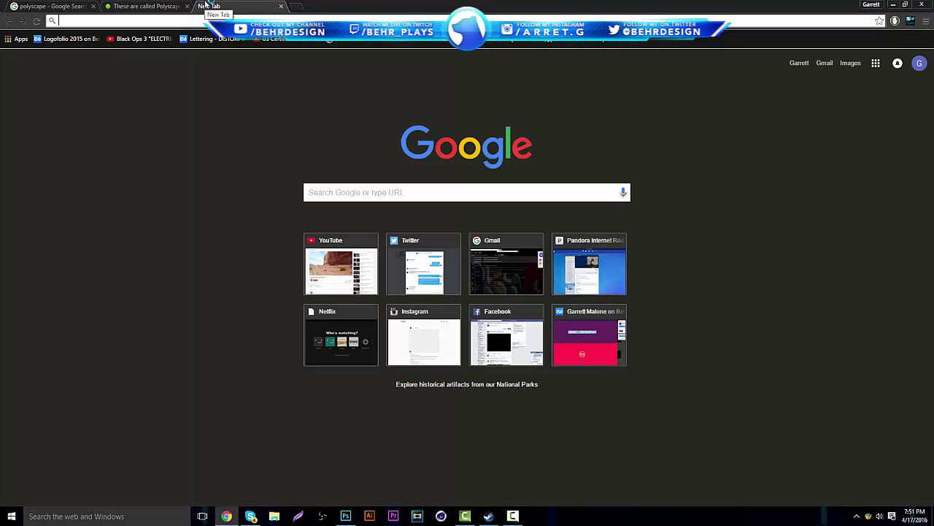
type("google")
key("Return")
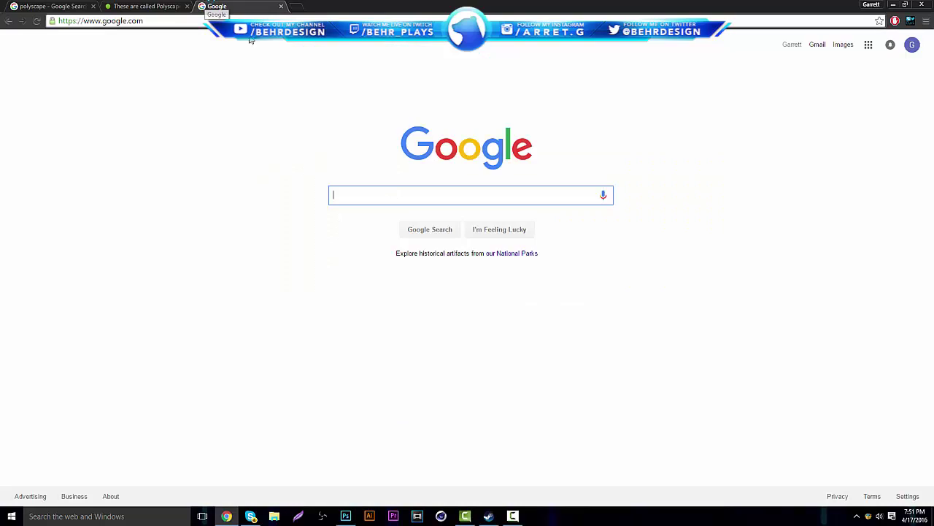
type("UHD")
key("BackSpace")
key("BackSpace")
key("BackSpace")
type("UHDM")
key("BackSpace")
type("Mountain scene")
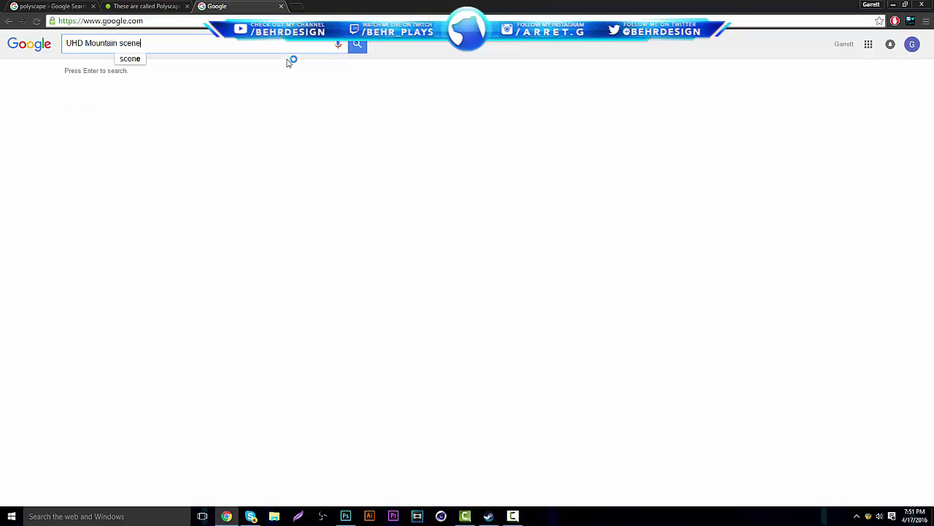
key("Return")
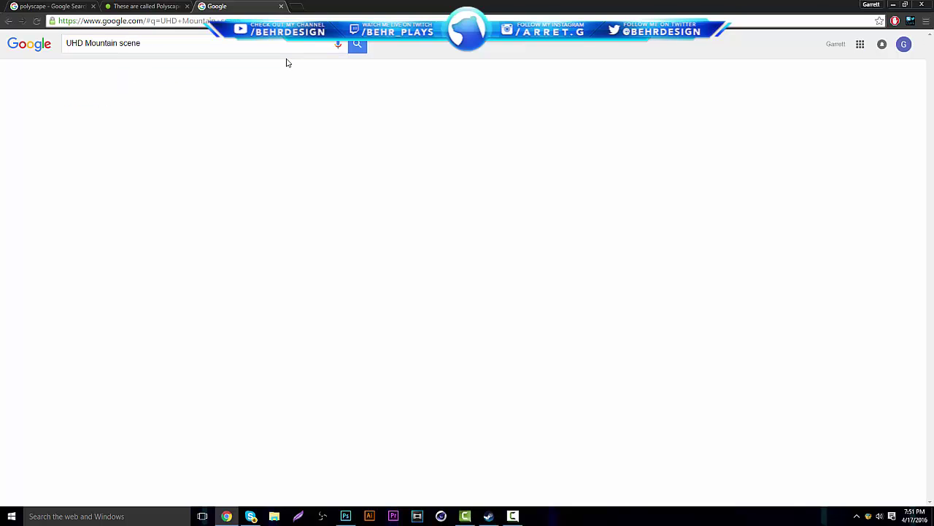
Step: Show the image results and restrict them to sizes larger than 2 MP (1600×1200)
left_click(101, 74)
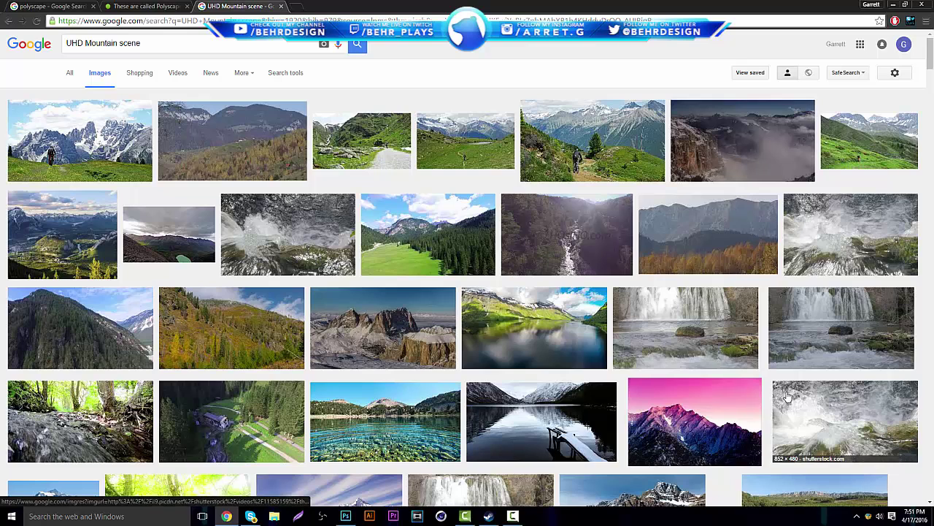
left_click(285, 73)
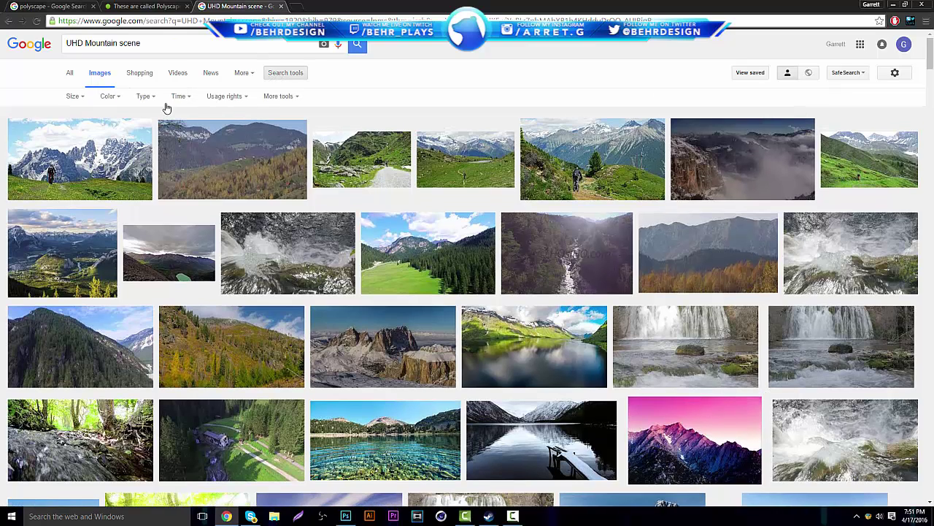
left_click(73, 97)
mouse_move(84, 170)
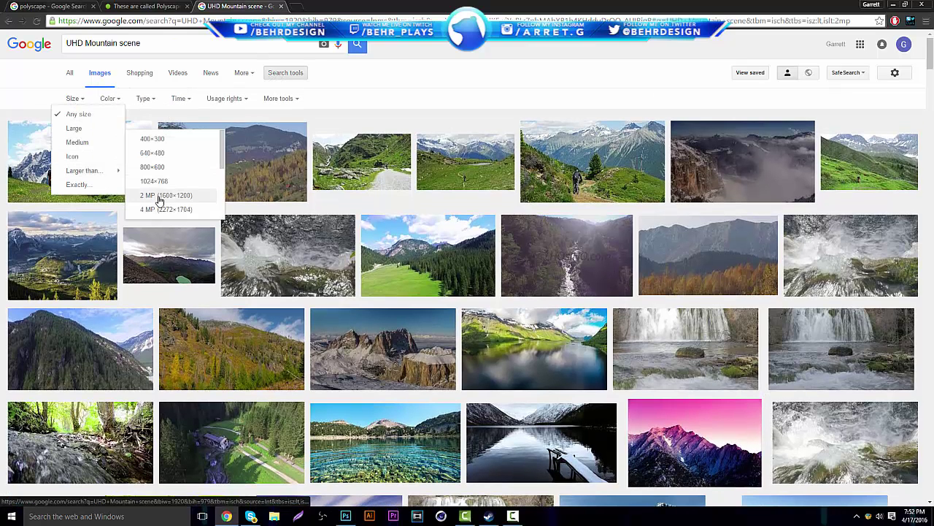
left_click(155, 196)
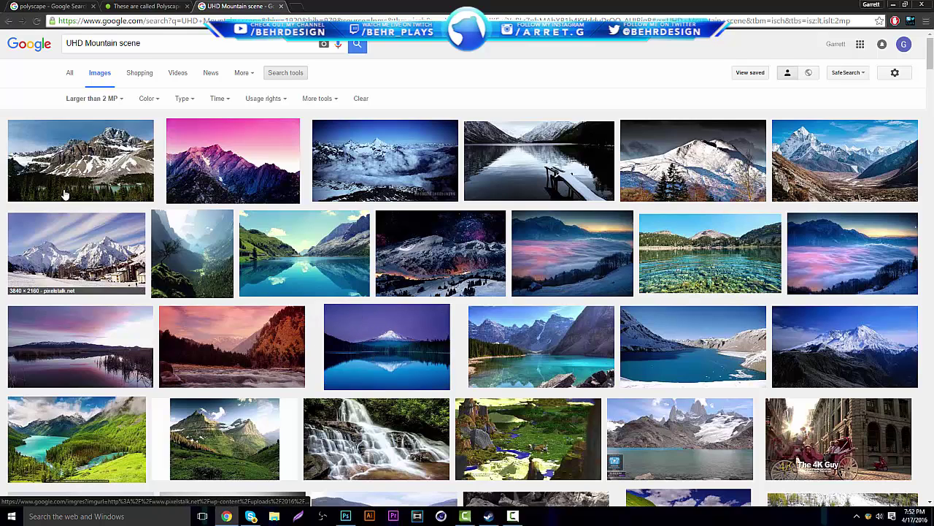
Step: Copy the full-size picture of the purple-sky mountain lake and paste it into the blank Photoshop document
left_click(385, 348)
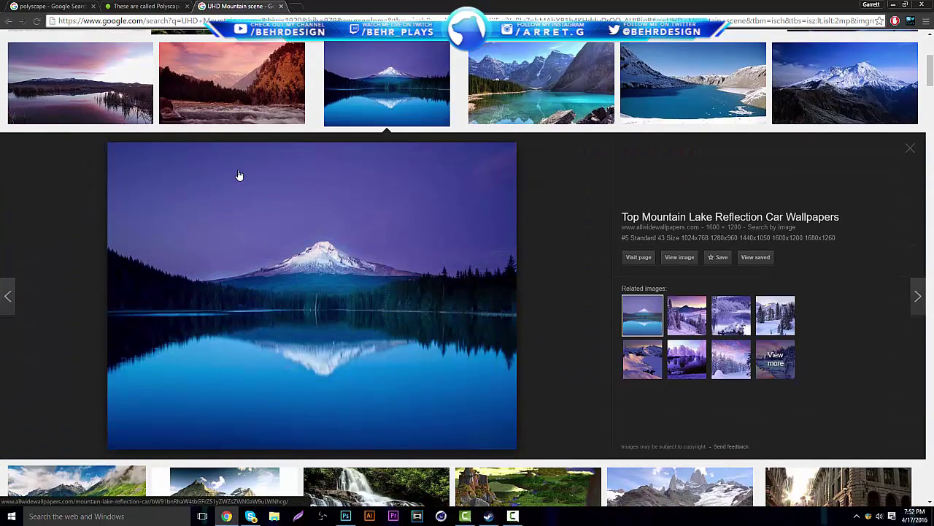
left_click(678, 257)
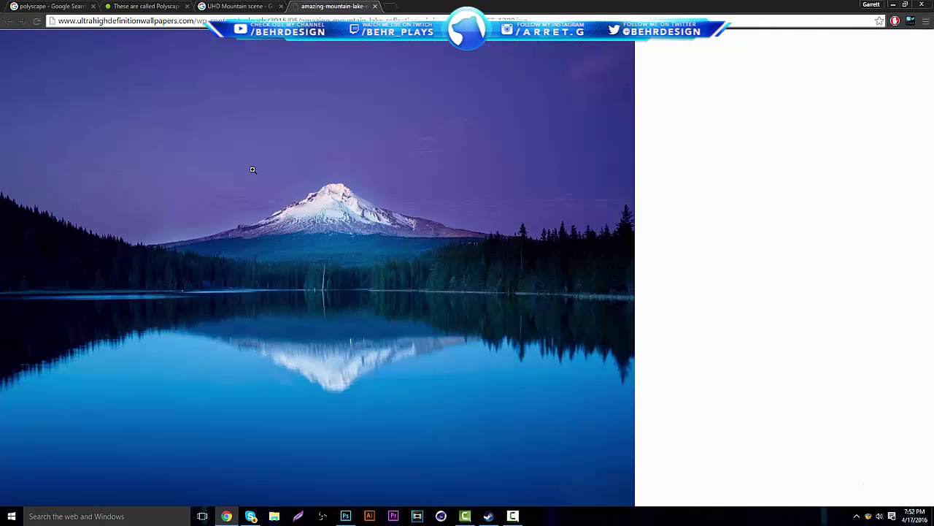
right_click(312, 199)
left_click(343, 228)
left_click(345, 516)
key("ctrl+v")
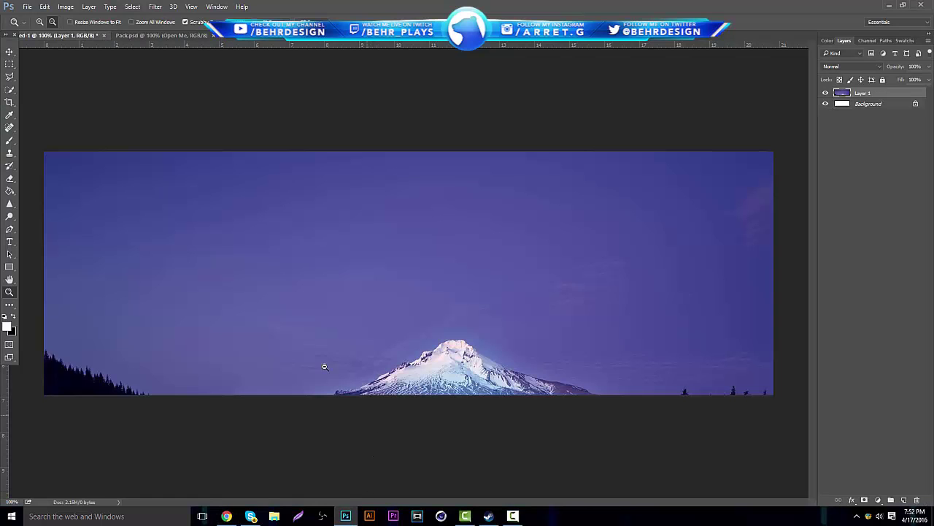
Step: Move the pasted photo so the snowy peak sits centred in the canvas with the lake shore visible below
left_click(9, 53)
left_click_drag(396, 275, 395, 166)
left_click_drag(506, 231, 461, 237)
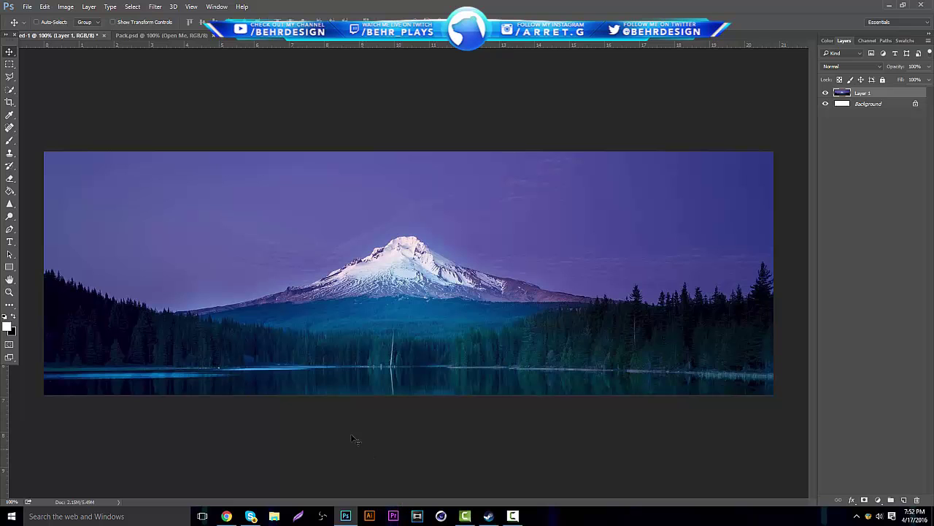
Step: Review the polyscape image results in Chrome for shape ideas, and return to Photoshop
left_click(226, 516)
right_click(119, 200)
left_click(80, 6)
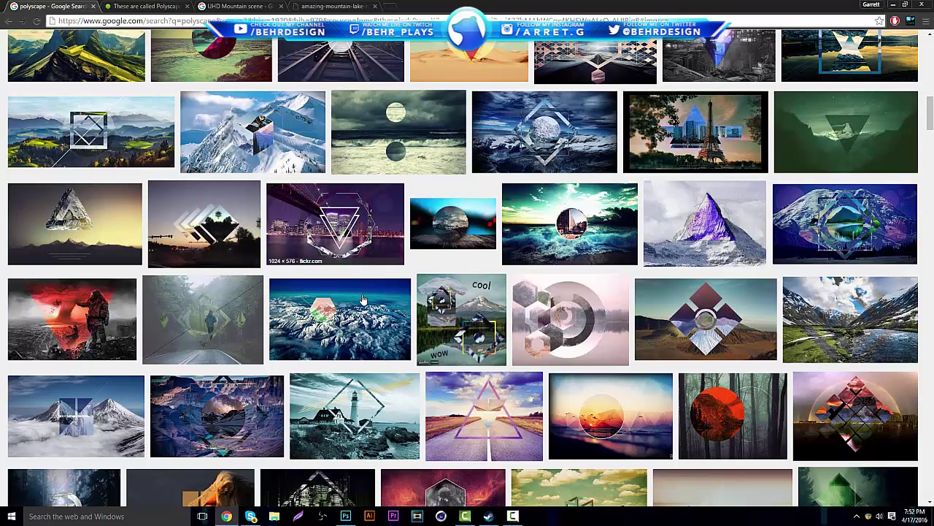
scroll(206, 314, "up", 3)
scroll(206, 314, "up", 3)
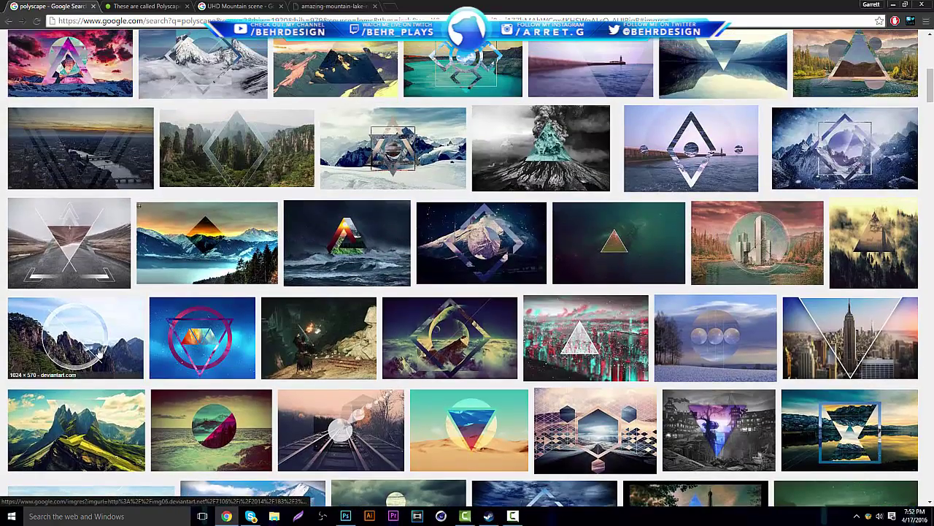
scroll(167, 234, "up", 1)
scroll(167, 233, "up", 4)
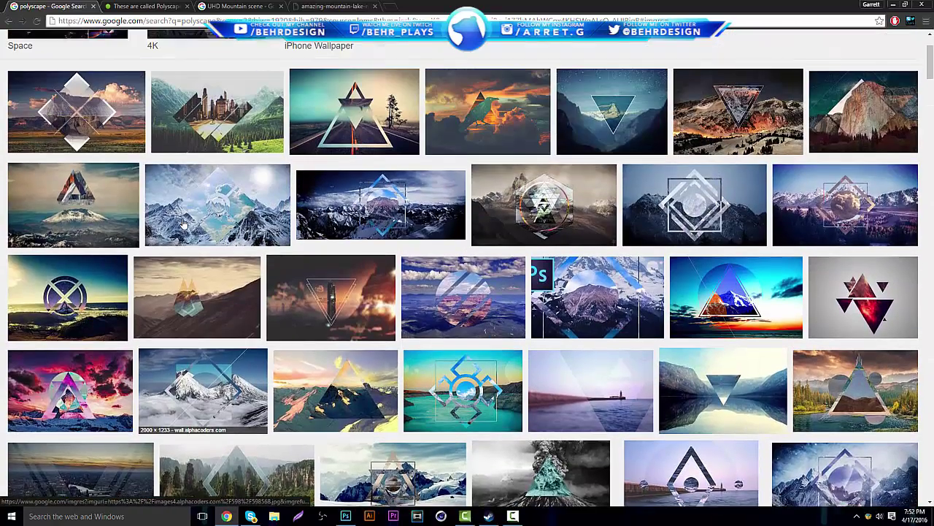
scroll(144, 305, "up", 2)
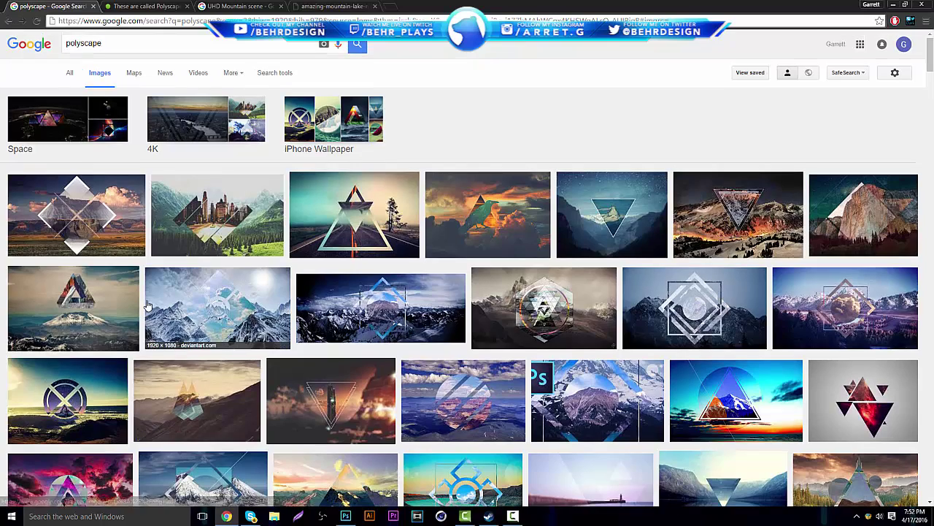
scroll(153, 306, "down", 2)
left_click(228, 516)
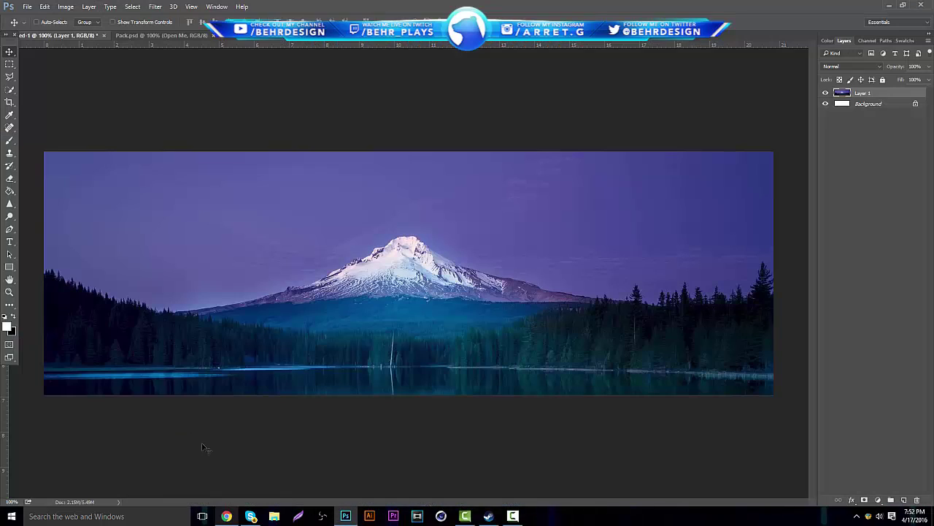
Step: Draw a white 290 × 290 px square shape over the mountain and centre it on the canvas
left_click(9, 269)
left_click_drag(335, 209, 477, 351)
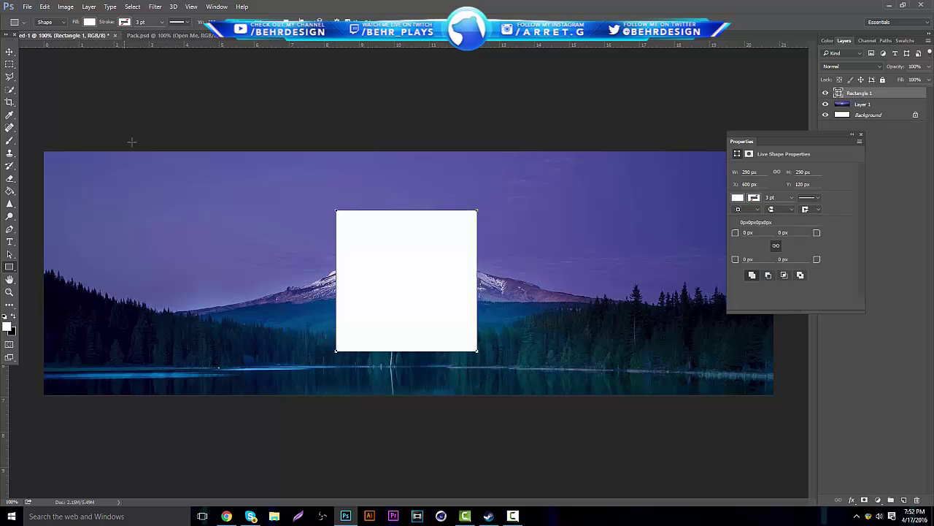
left_click(9, 52)
mouse_move(403, 287)
left_mouse_down()
mouse_move(392, 277)
mouse_move(410, 289)
mouse_move(411, 267)
mouse_move(410, 283)
left_mouse_up()
Step: Rotate the white square by 45° into a diamond centred on the canvas and close its shape properties
key("ctrl+t")
left_click_drag(466, 168, 523, 240)
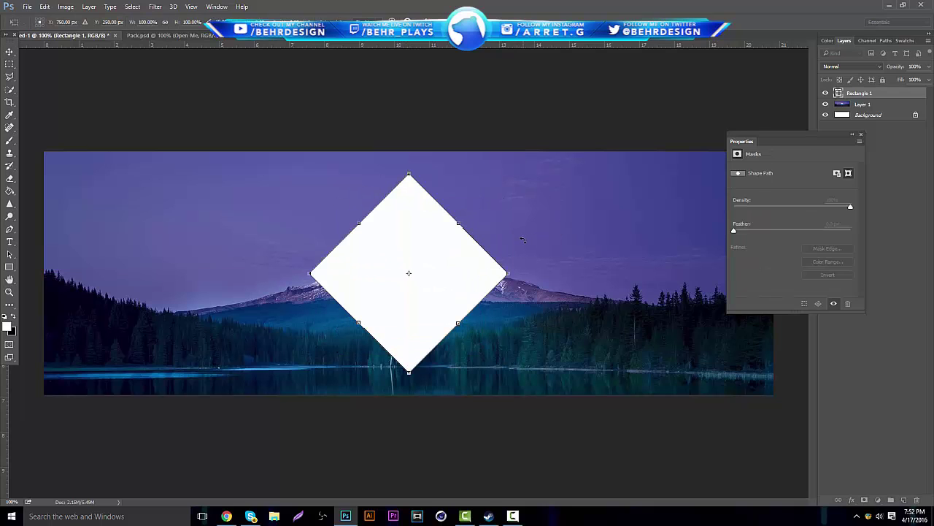
mouse_move(458, 283)
left_mouse_down()
mouse_move(454, 289)
mouse_move(460, 284)
left_mouse_up()
key("Return")
left_click(861, 135)
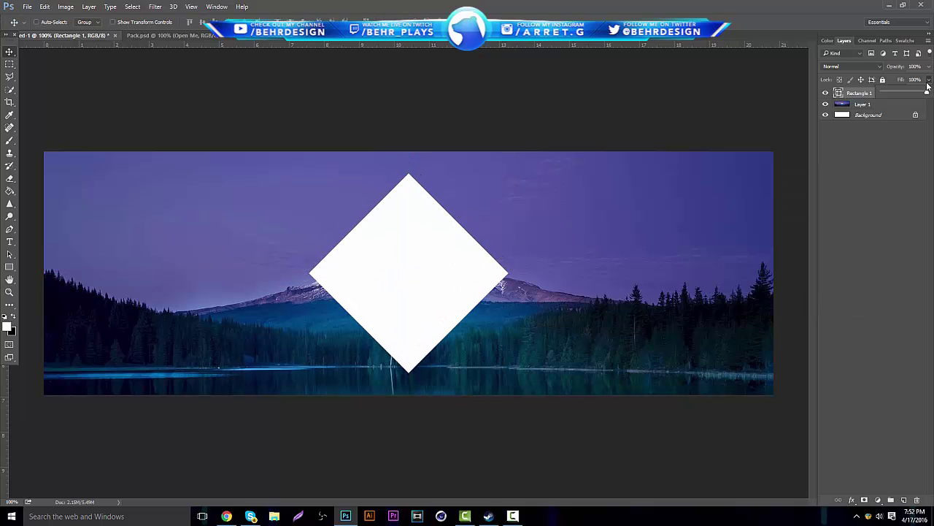
Step: Make the diamond's fill fully transparent and add a Stroke layer style to it
right_click(863, 94)
left_click(784, 71)
left_click(473, 360)
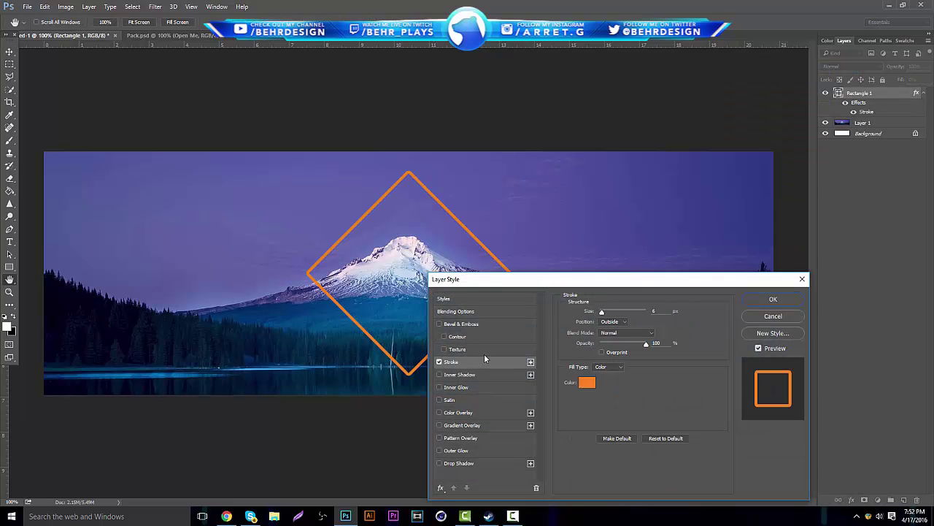
Step: Set the diamond's stroke to 16 px, positioned inside, with the white colour ffffff, and apply the layer style
left_click_drag(601, 313, 606, 314)
left_click(612, 322)
left_click(609, 335)
left_click(587, 383)
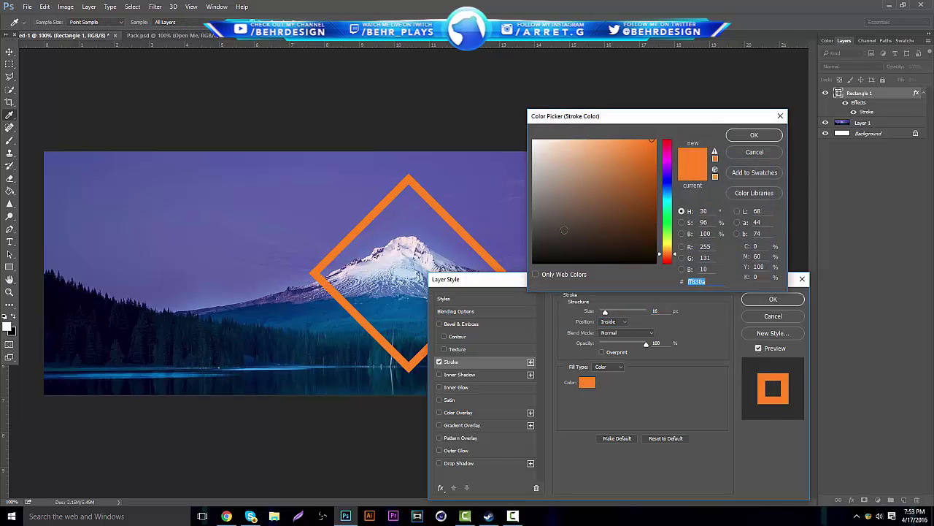
type("ffffff")
left_click(752, 135)
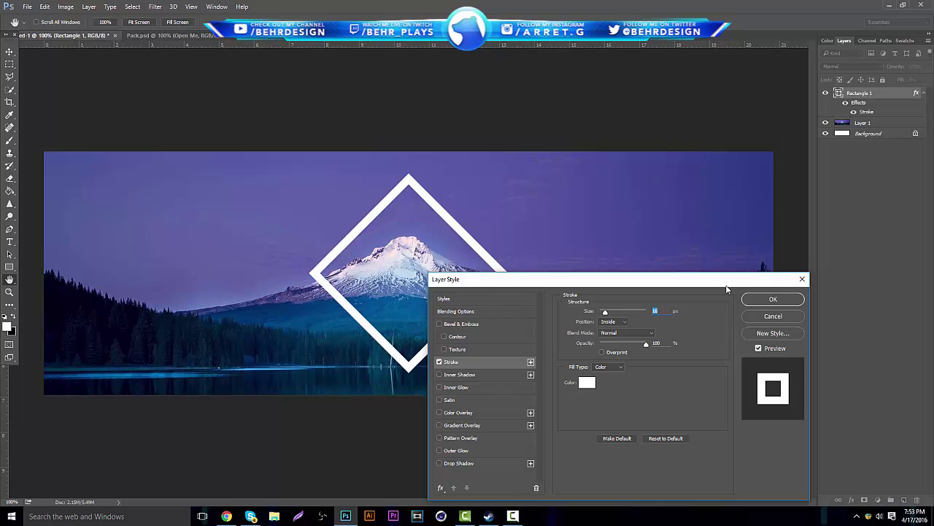
left_click(773, 300)
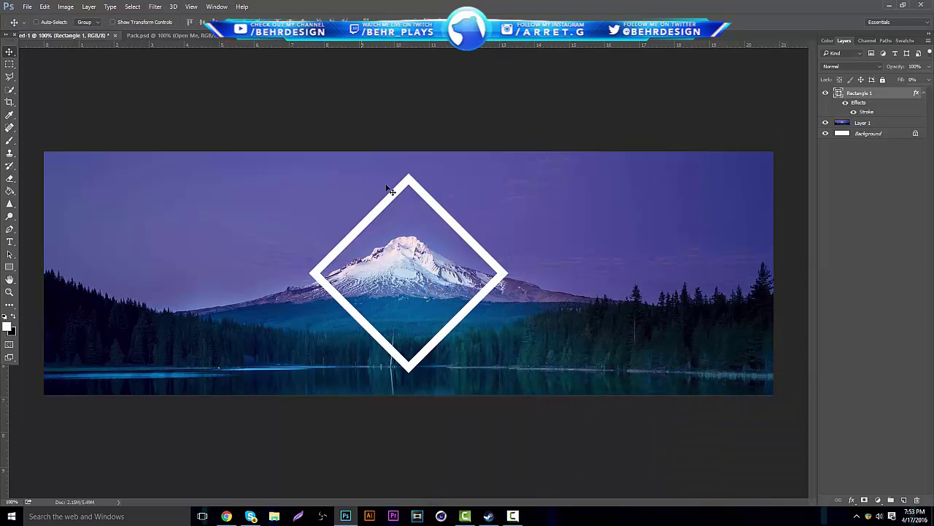
Step: Add a new blank layer and merge it with the diamond shape layer so the stroke is rasterized
left_click(904, 501)
left_click(872, 105, "ctrl")
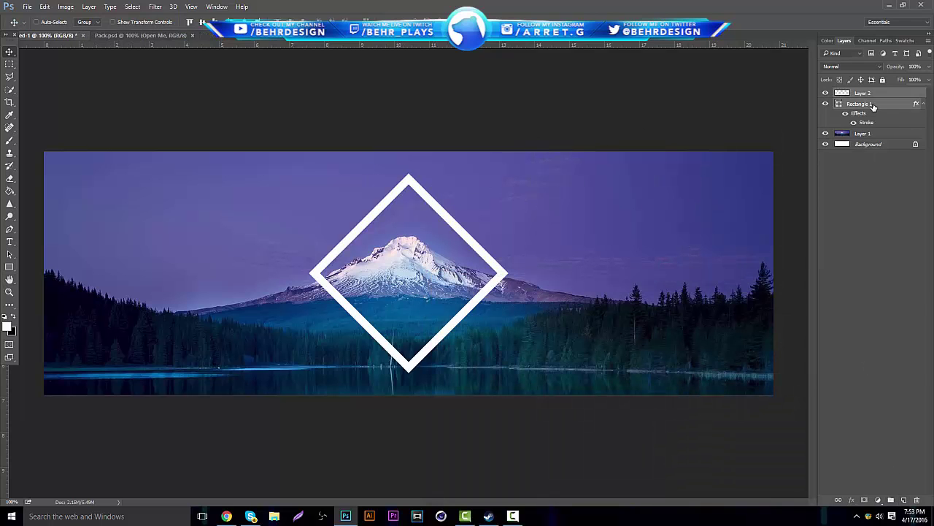
key("ctrl+e")
left_click(825, 94)
left_click(825, 93)
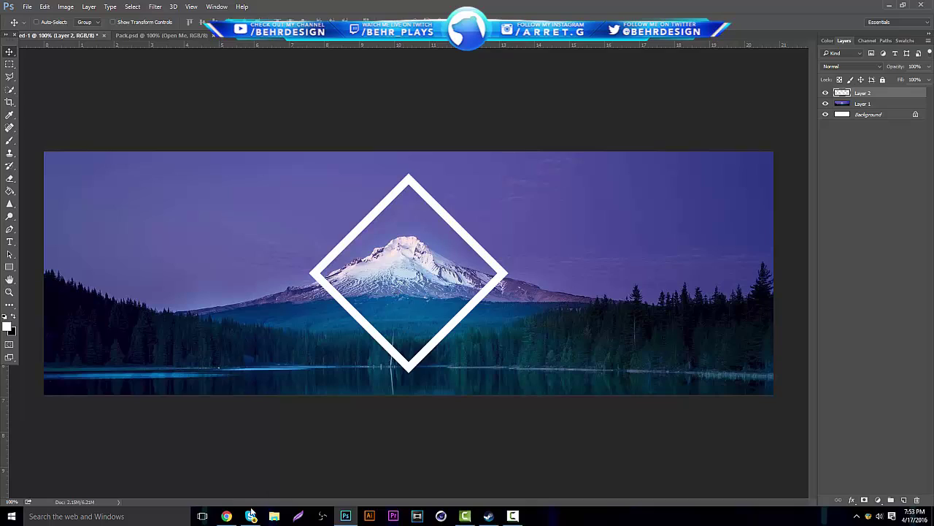
Step: Switch to Chrome, search Google Images for "uhd beach" in a new tab, and preview the sunset beach result
left_click(227, 516)
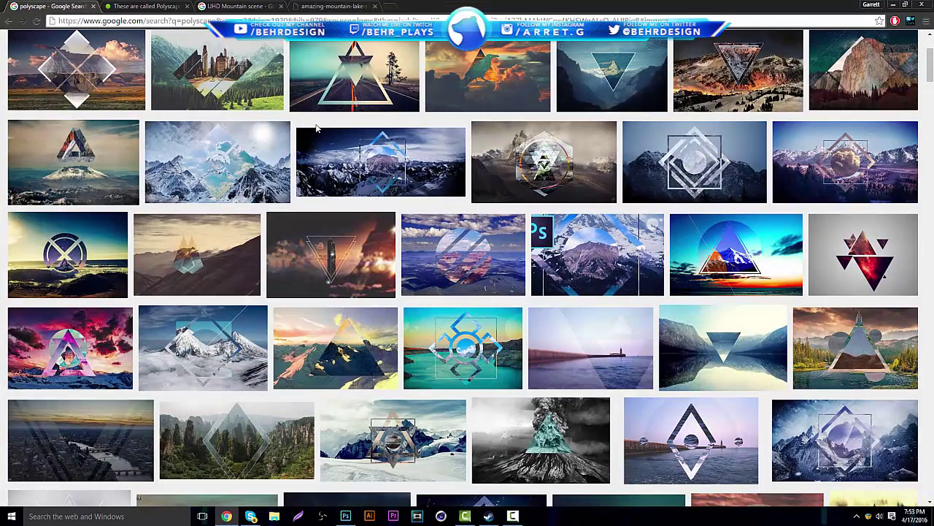
left_click(350, 5)
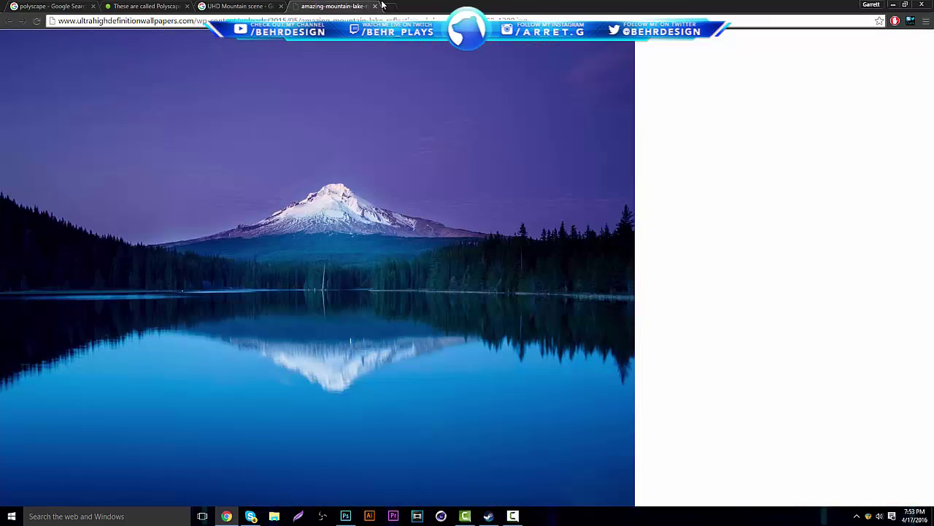
left_click(385, 6)
type("veach")
key("BackSpace")
key("BackSpace")
key("BackSpace")
key("BackSpace")
key("BackSpace")
type("uhd beach")
key("Return")
left_click(100, 76)
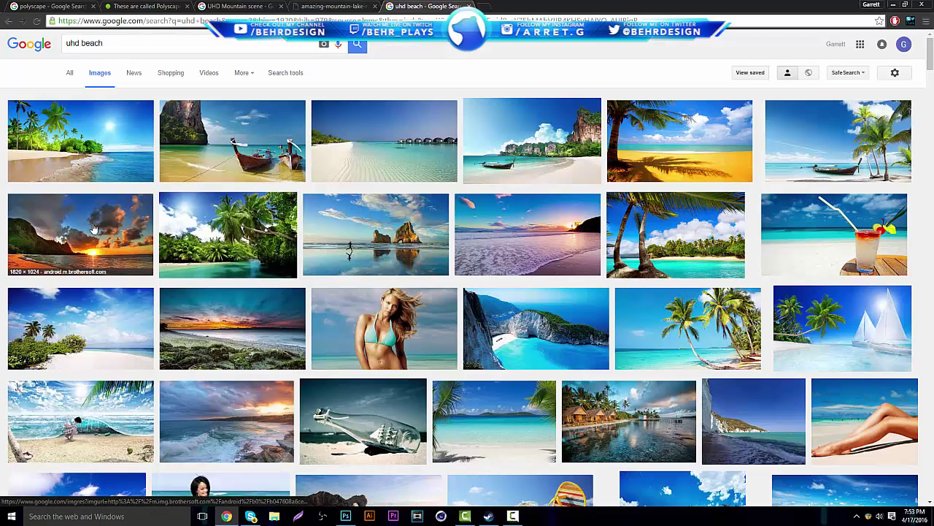
left_click(93, 229)
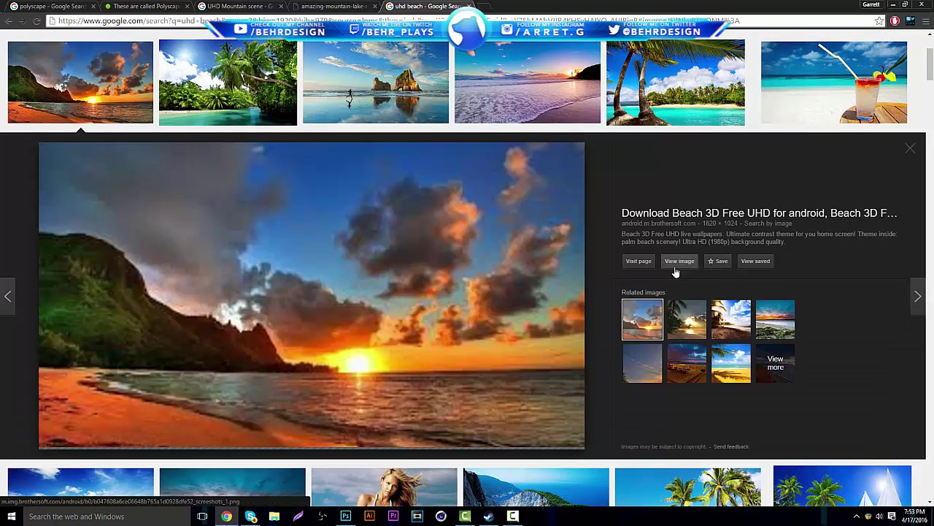
Step: Search Google Images for "forest uhd" and preview a sunlit forest among the results
scroll(684, 267, "up", 3)
triple_click(197, 47)
type("forest uhd")
key("Return")
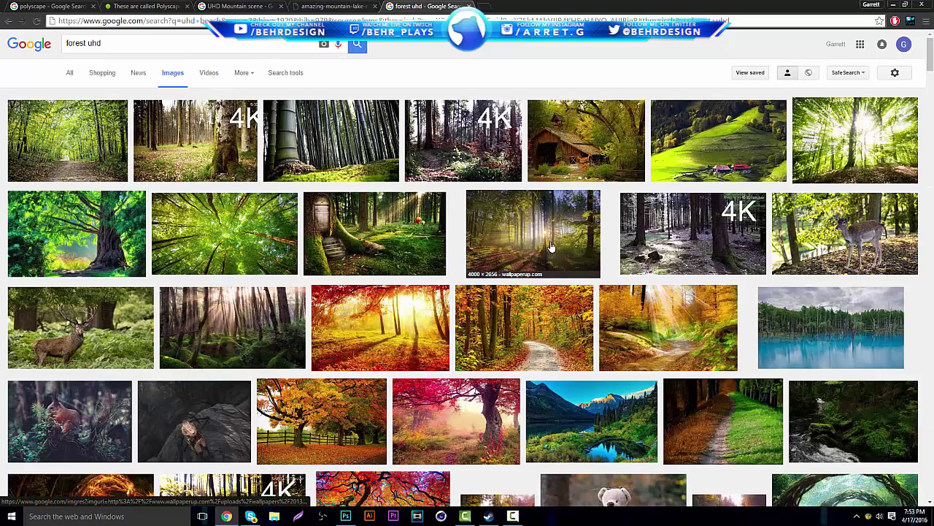
left_click(524, 267)
scroll(329, 359, "down", 3)
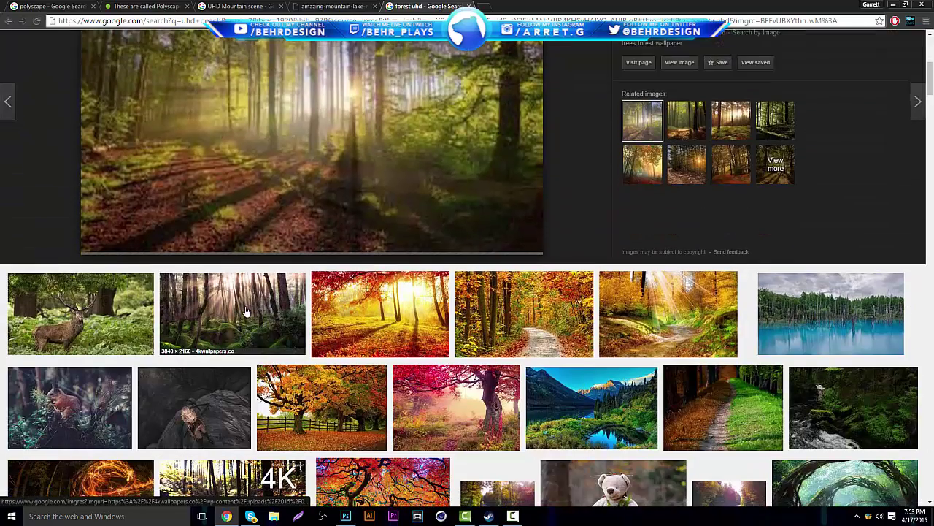
Step: Open the Old Forest Sunrise 4K Wallpaper at full size and copy the image
left_click(246, 313)
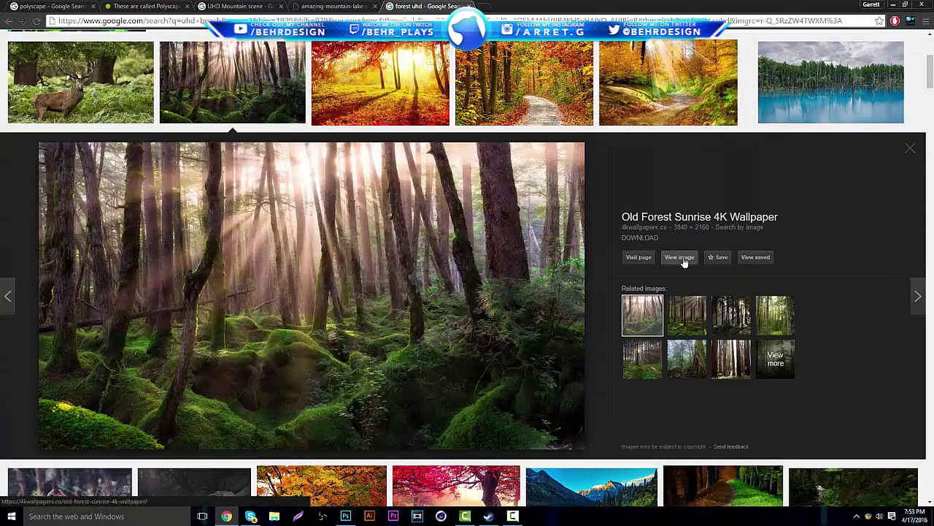
left_click(683, 256)
right_click(319, 225)
left_click(355, 256)
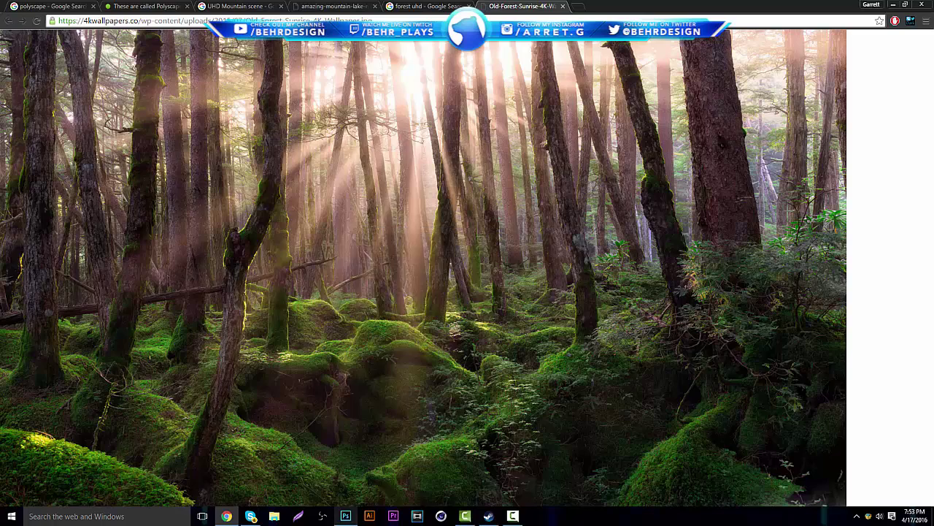
Step: Switch to Photoshop, paste the forest photo, and scale it down to cover the diamond at the middle of the banner
left_click(345, 516)
key("ctrl+v")
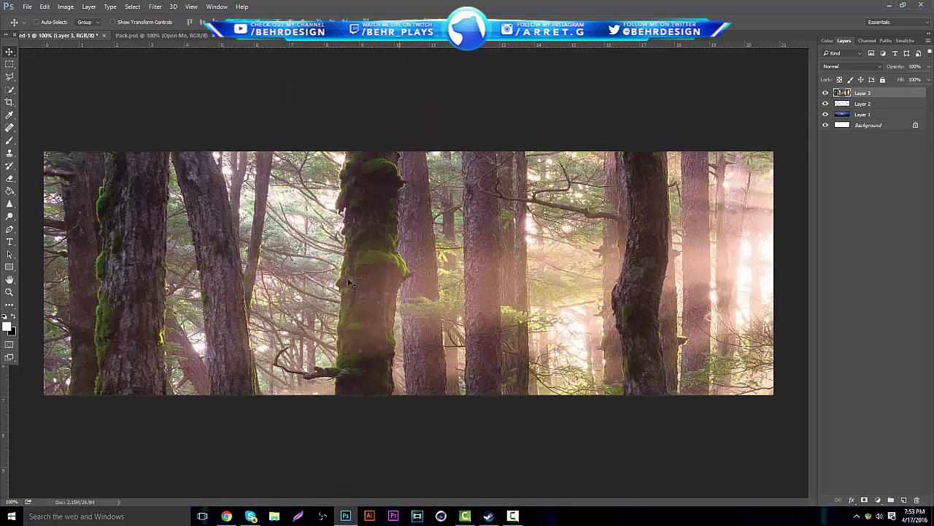
key("ctrl+t")
left_click_drag(46, 152, 630, 327)
left_click_drag(726, 387, 287, 208)
key("Return")
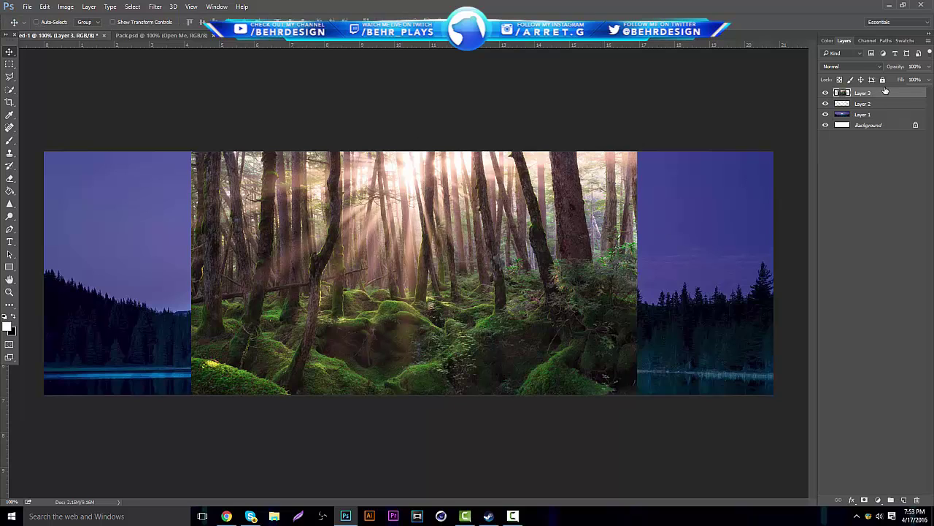
Step: Clip the forest layer to the diamond outline and reposition the photo within it
left_click(825, 94)
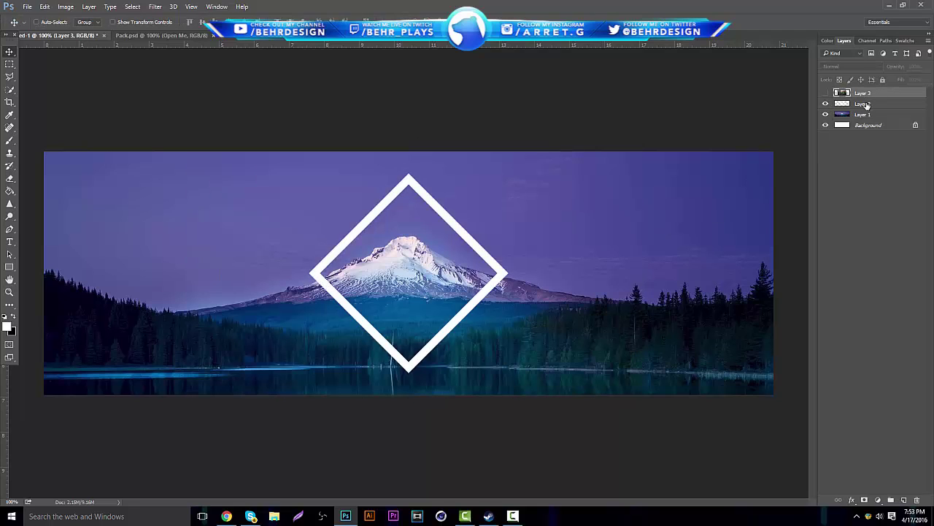
left_click(826, 94)
left_click(864, 95, "alt")
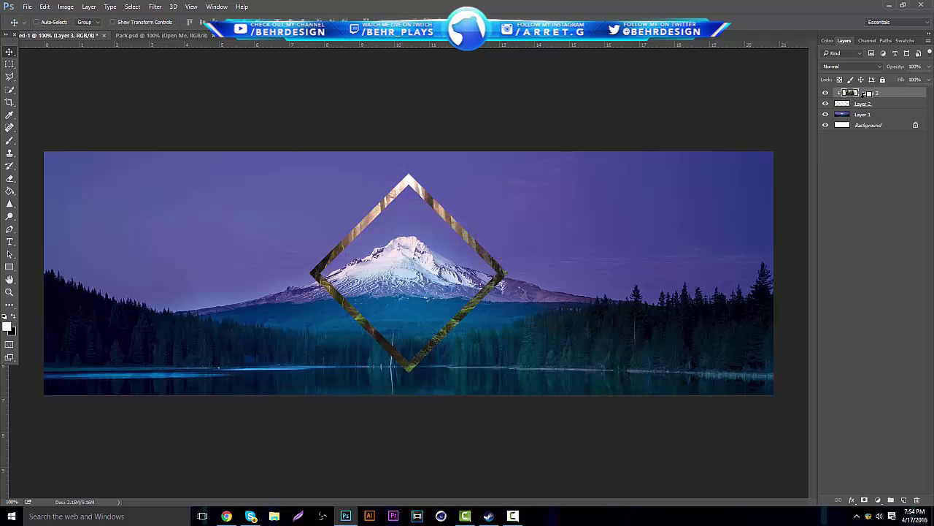
left_click_drag(427, 285, 389, 304)
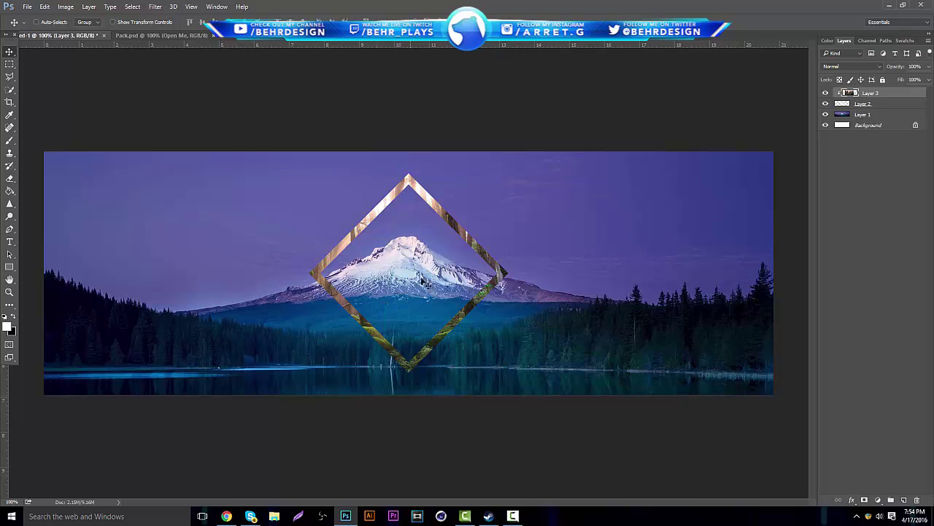
Step: Draw a white circle about 216 px in diameter over the lower part of the diamond with the Ellipse tool
right_click(13, 267)
left_click(49, 285)
left_click(903, 499)
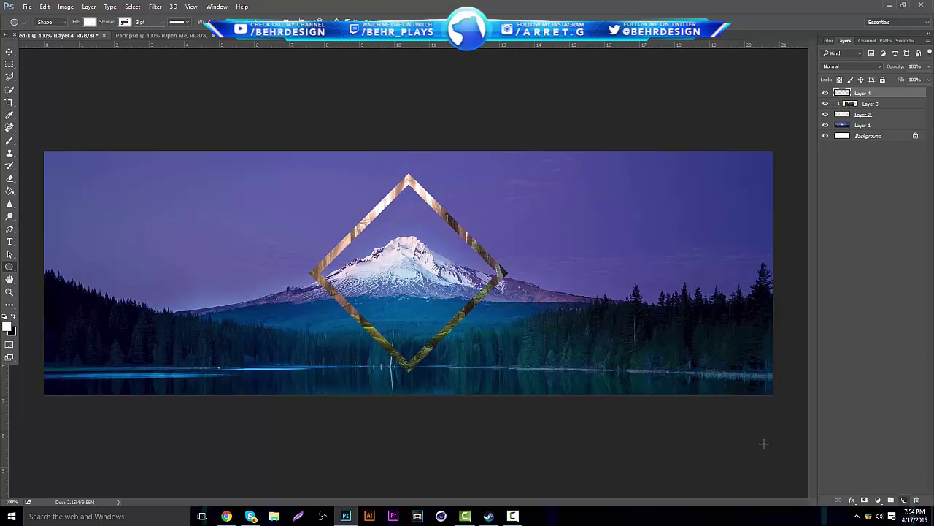
left_click_drag(334, 279, 469, 382)
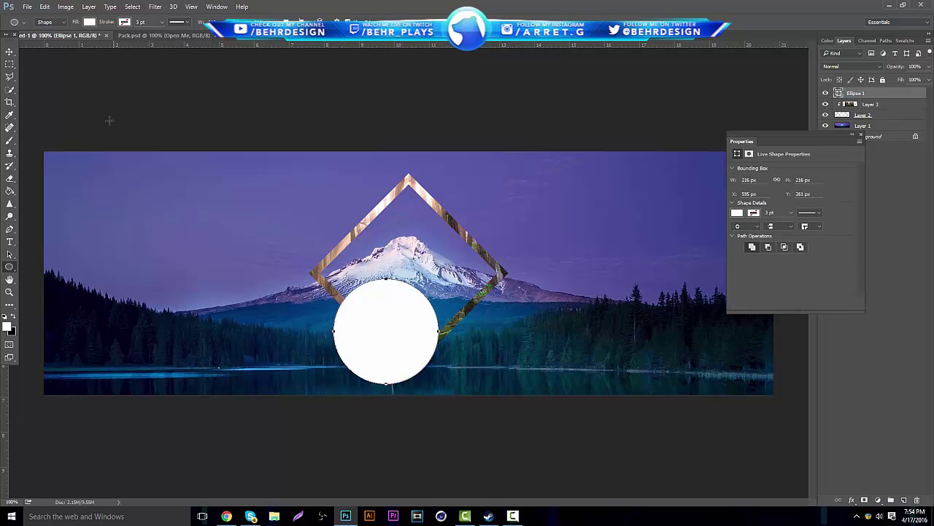
Step: Scale the white circle to about 315 px centred on the canvas, and move its layer below the diamond layer
left_click_drag(379, 293, 421, 242)
key("ctrl+t")
left_click_drag(461, 219, 535, 147)
left_click_drag(482, 220, 440, 259)
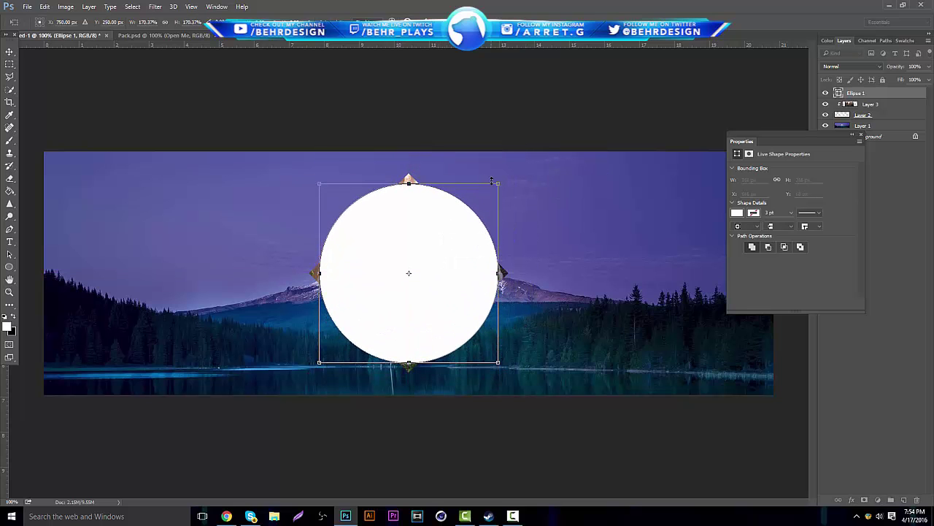
left_click_drag(475, 189, 471, 208)
mouse_move(431, 232)
left_mouse_down()
mouse_move(435, 215)
mouse_move(436, 224)
left_mouse_up()
key("Return")
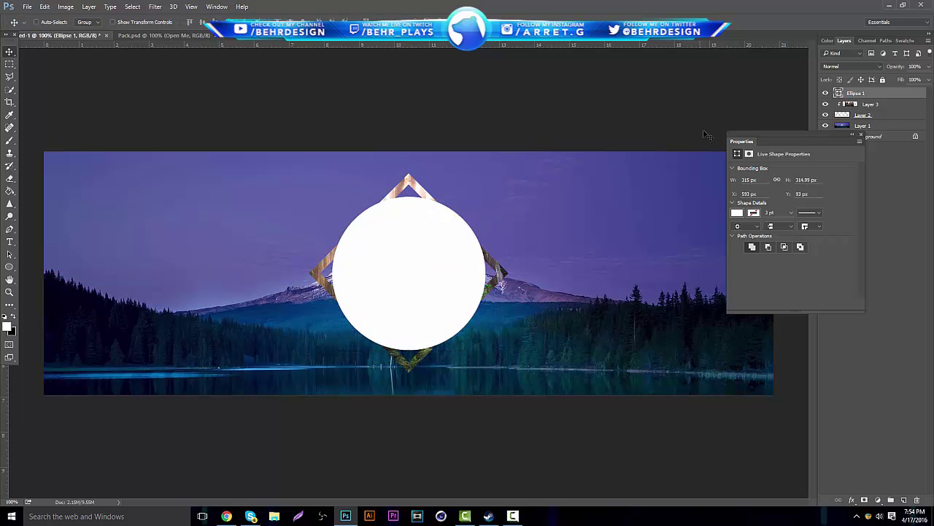
left_click_drag(854, 93, 851, 123)
Step: Switch to Chrome and search Google Images for "full moon uhd"
left_click(226, 516)
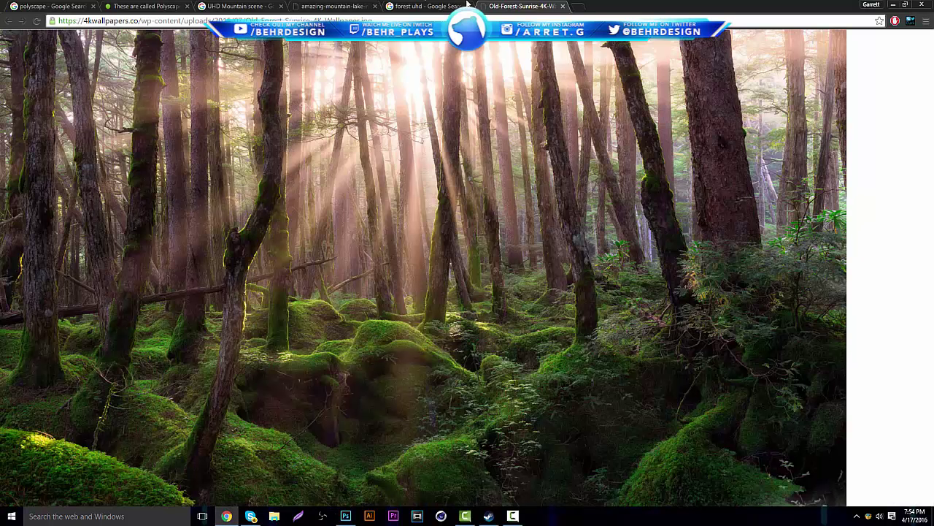
key("ctrl+l")
type("full mo")
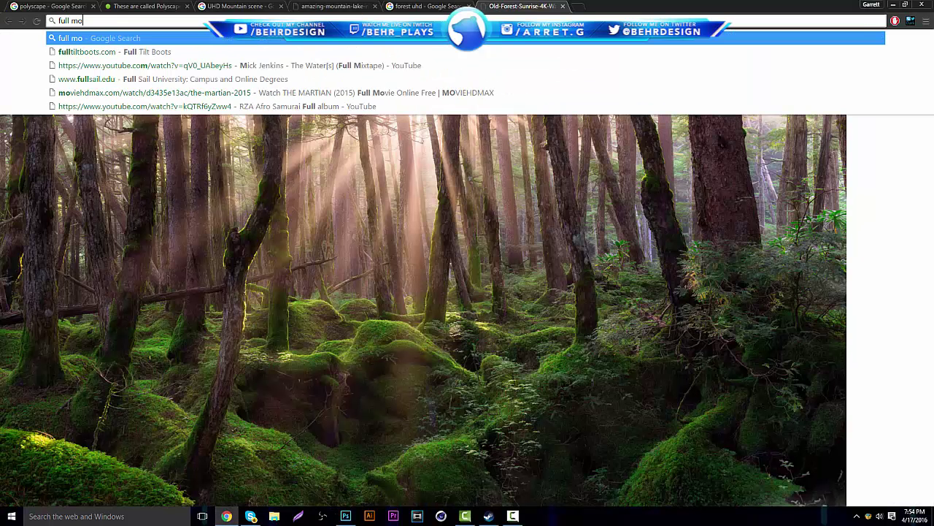
type("on uhd")
key("Return")
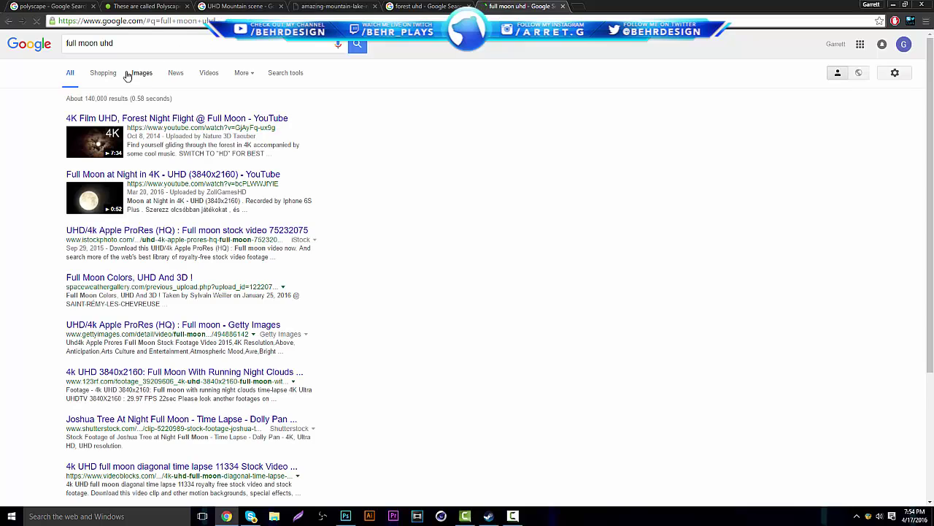
left_click(143, 74)
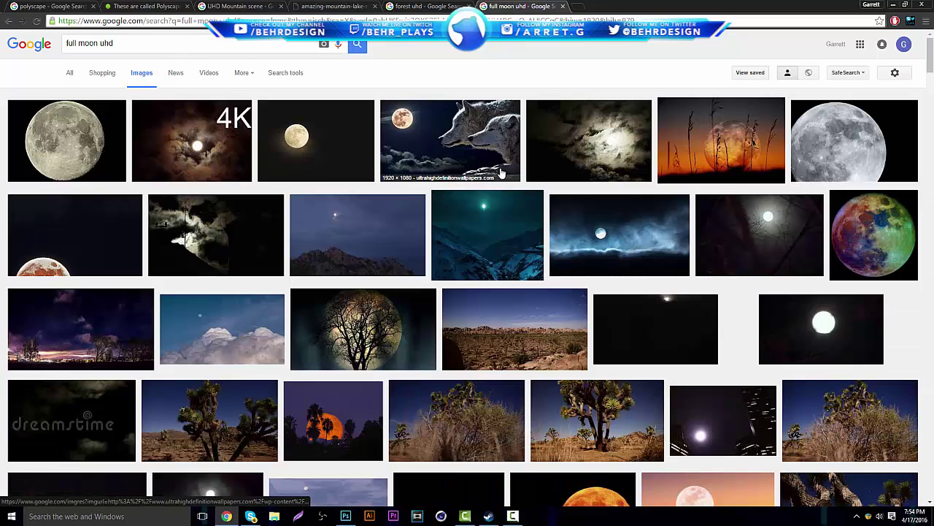
Step: Preview the cloudy moon result, and limit the image results to sizes larger than 2 MP (1600×1200)
left_click(647, 238)
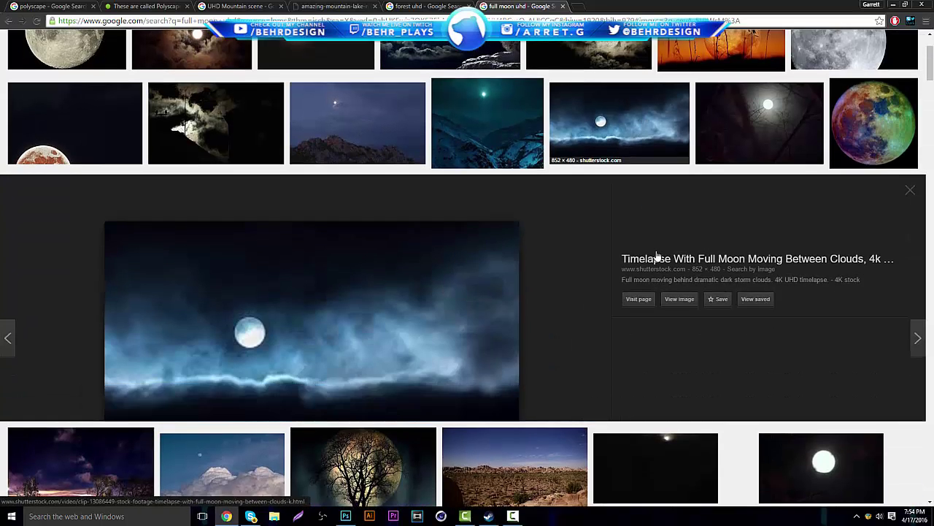
scroll(334, 98, "up", 3)
left_click(73, 96)
mouse_move(94, 170)
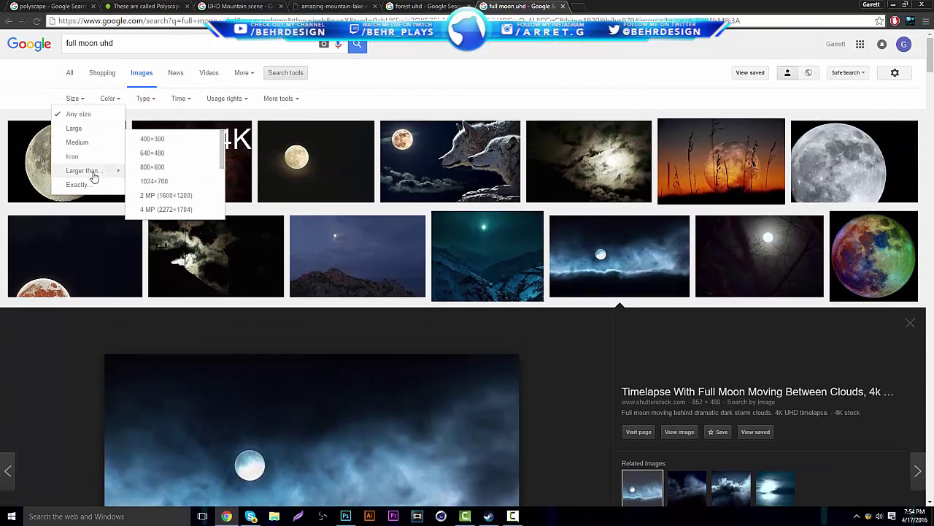
left_click(143, 194)
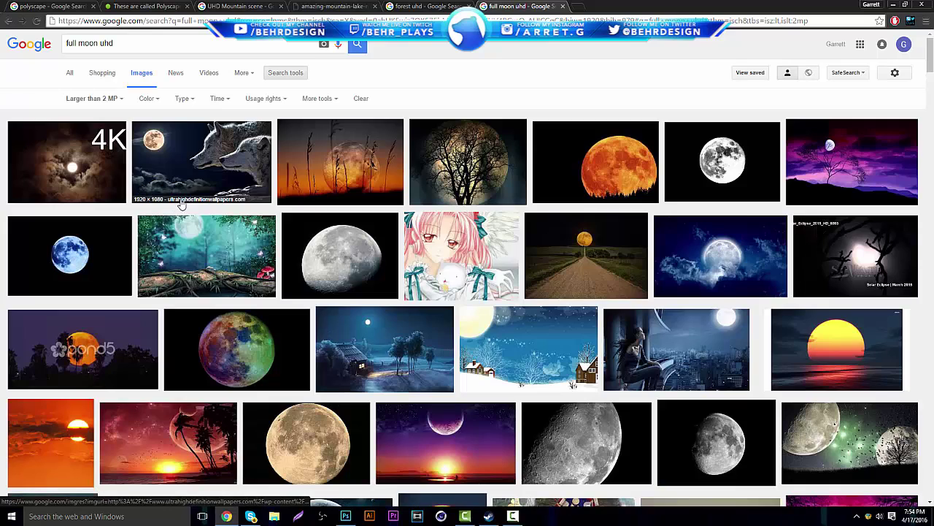
Step: Open the Blues Moon 4K UHD Wallpaper in a new tab, browse the other moon results, and return to the wallpaper page
left_click(723, 282)
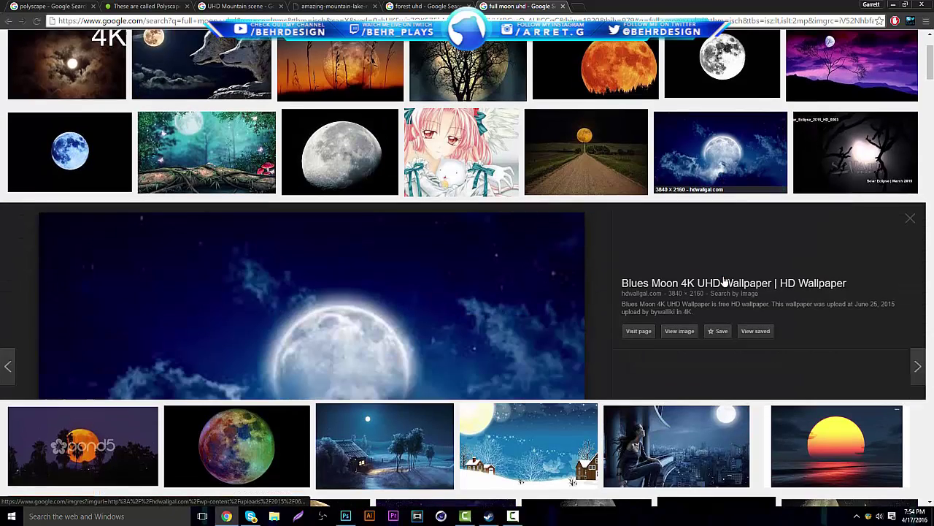
left_click(645, 274)
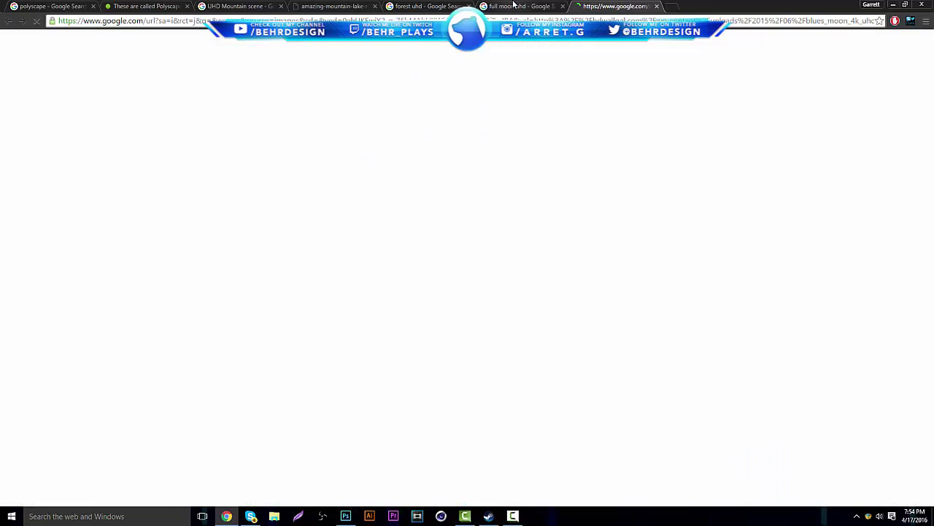
left_click(514, 6)
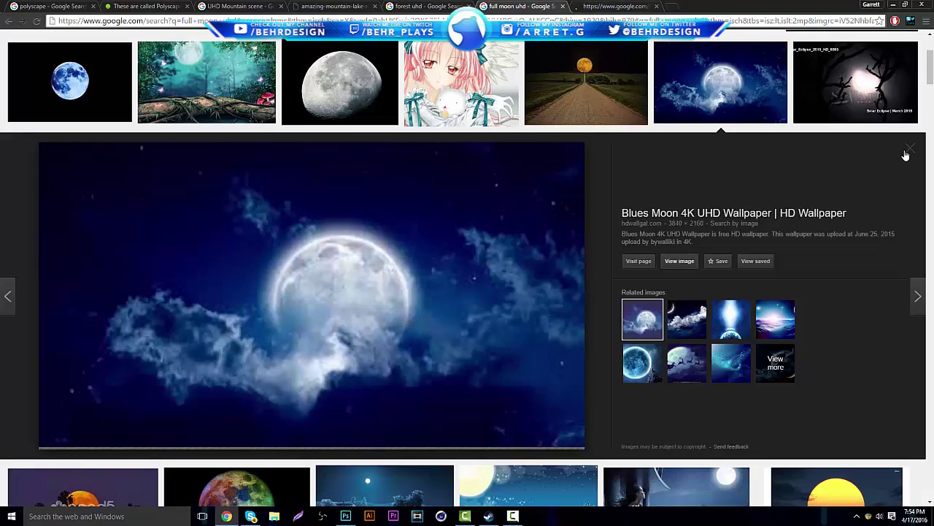
left_click(907, 151)
scroll(438, 244, "down", 3)
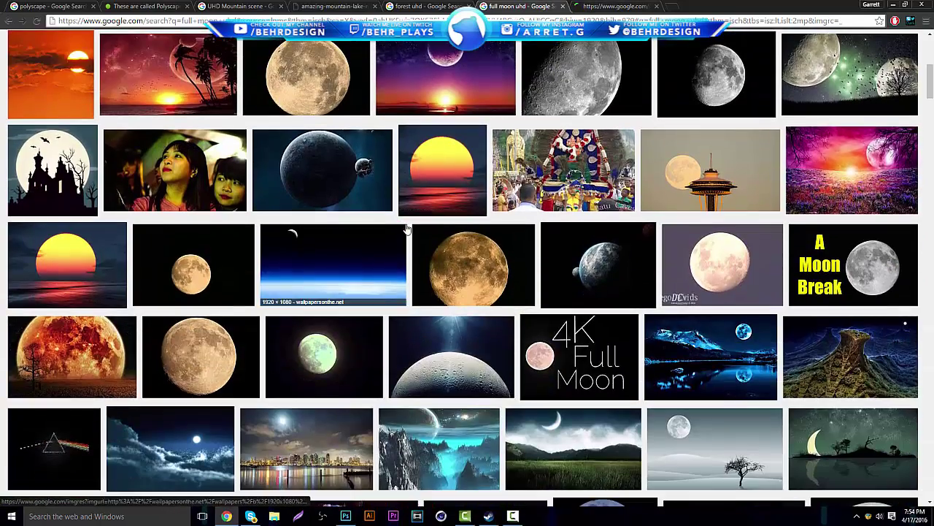
scroll(438, 245, "up", 2)
scroll(447, 245, "up", 3)
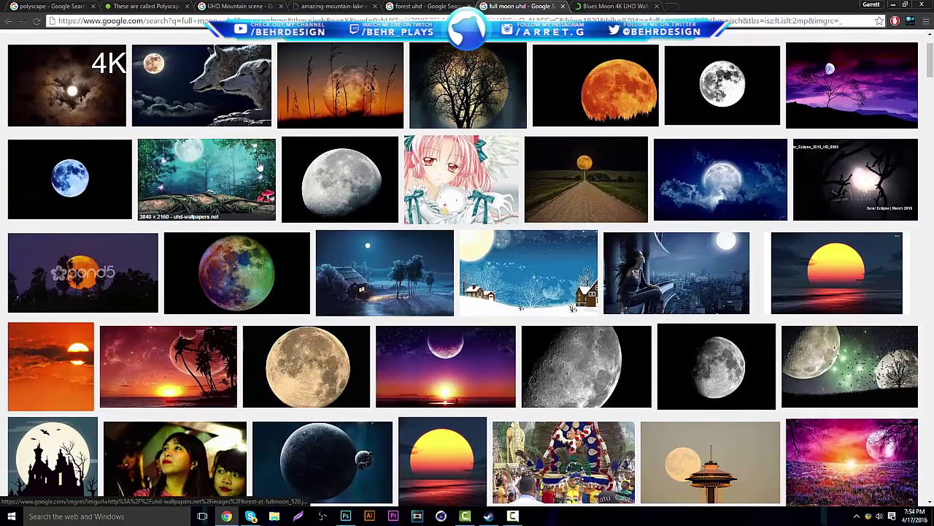
scroll(450, 235, "up", 1)
left_click(598, 6)
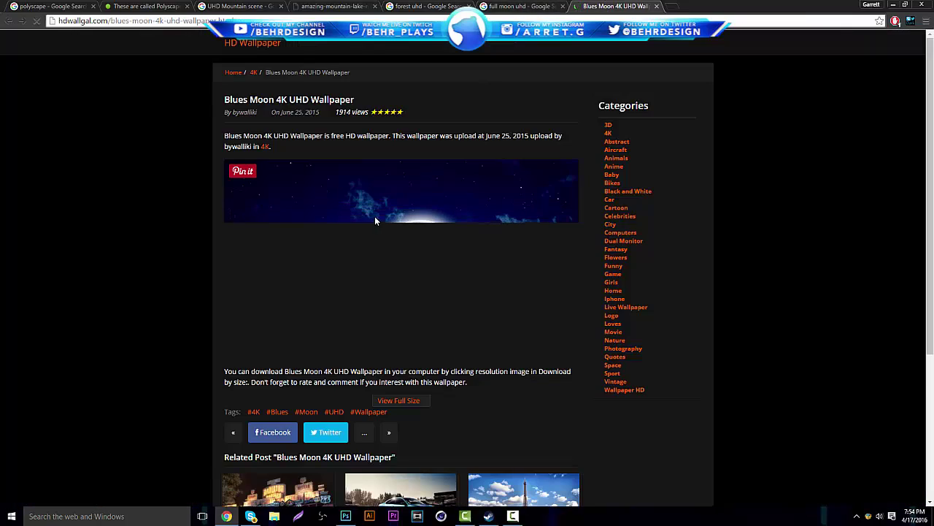
Step: Try to copy the partly loaded Blues Moon wallpaper from the web page and paste it into the Photoshop banner
scroll(374, 216, "down", 2)
scroll(200, 317, "down", 2)
scroll(200, 317, "up", 5)
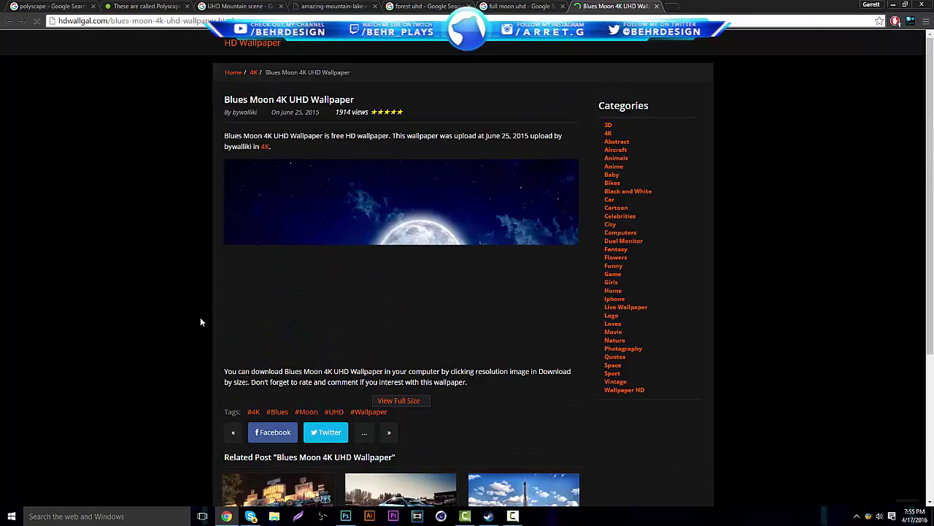
right_click(406, 249)
left_click(141, 253)
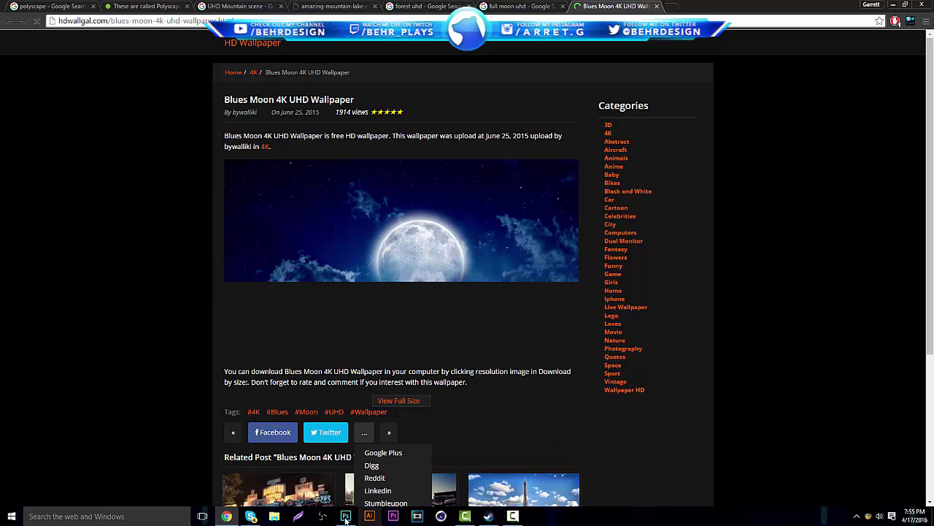
left_click(345, 518)
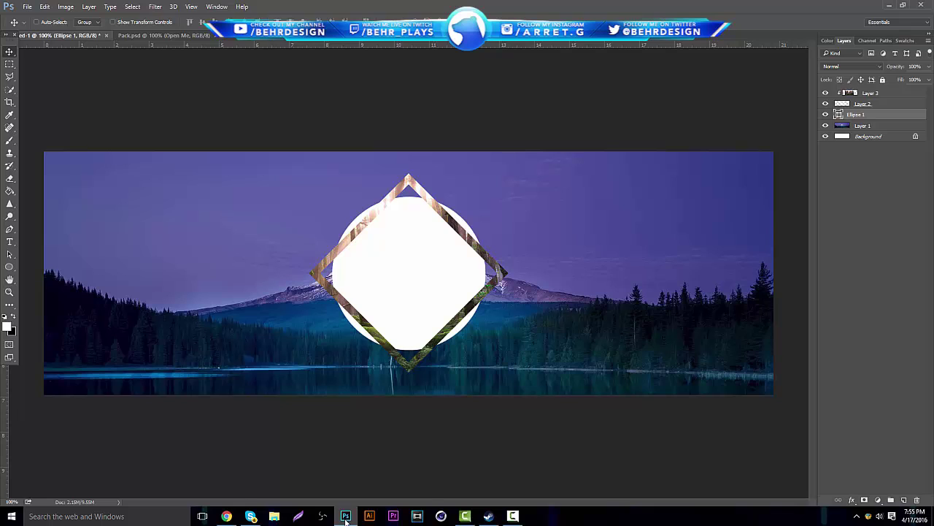
left_click(345, 518)
right_click(426, 246)
left_click(449, 280)
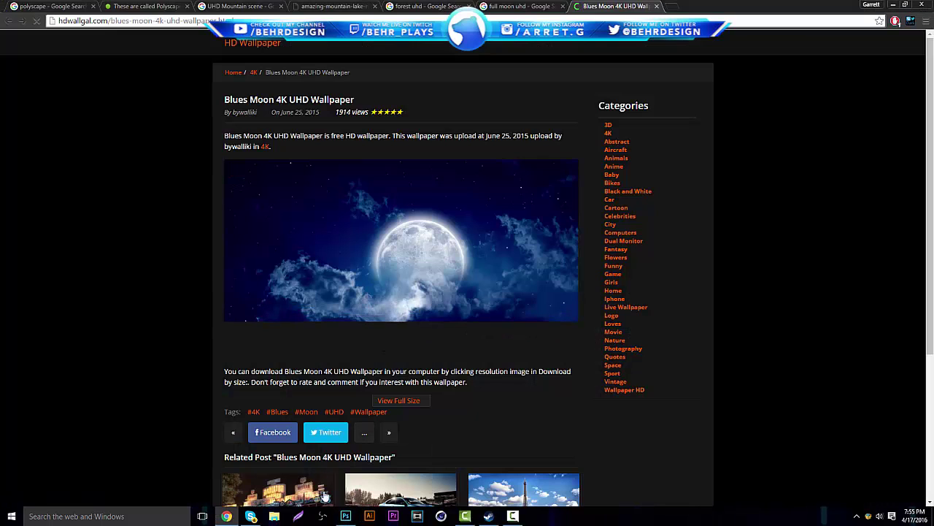
left_click(345, 517)
key("ctrl+v")
key("ctrl+z")
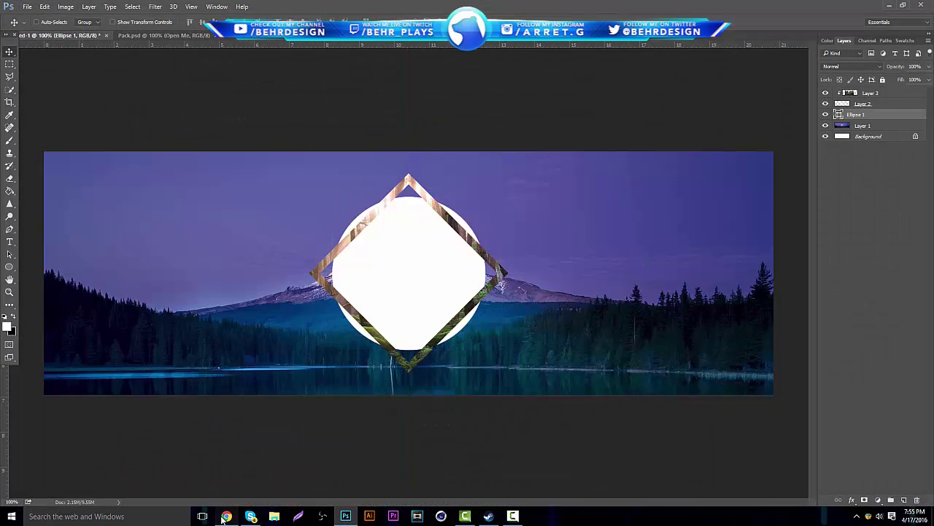
Step: Switch to Chrome, copy the fully loaded Blues Moon wallpaper image, and paste it into the Photoshop banner above the circle layer
left_click(226, 516)
right_click(444, 280)
left_click(471, 309)
right_click(469, 311)
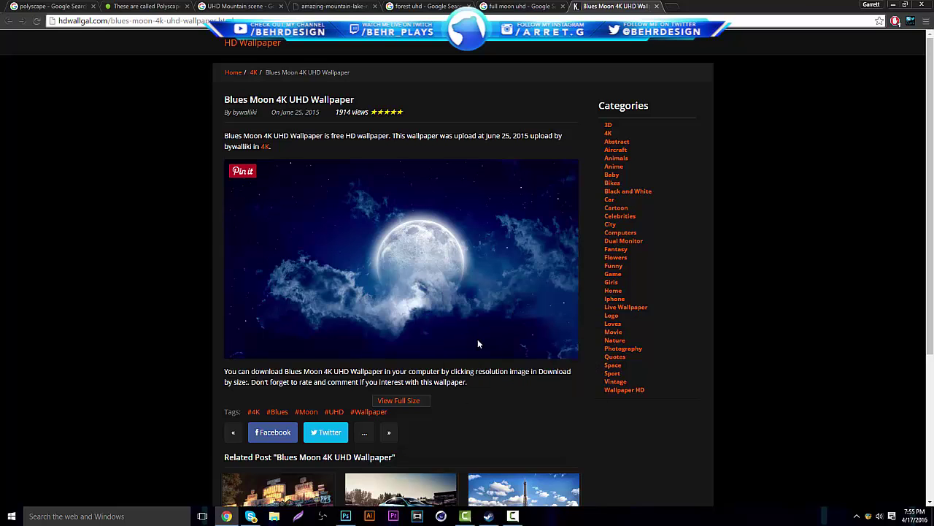
left_click(479, 341)
right_click(476, 338)
left_click(486, 369)
left_click(342, 515)
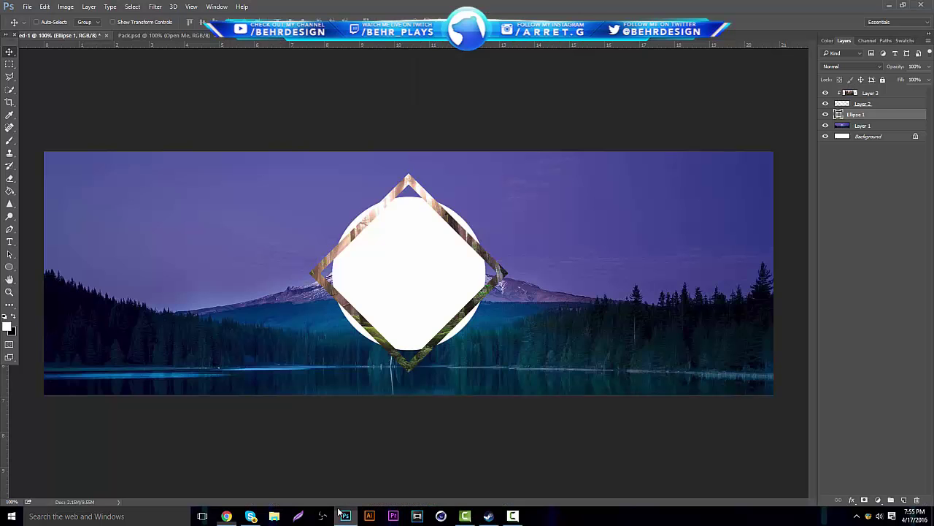
key("ctrl+v")
Step: Clip the moon image to the circle layer and scale it down so the full moon sits centred inside the circle
left_click(868, 124)
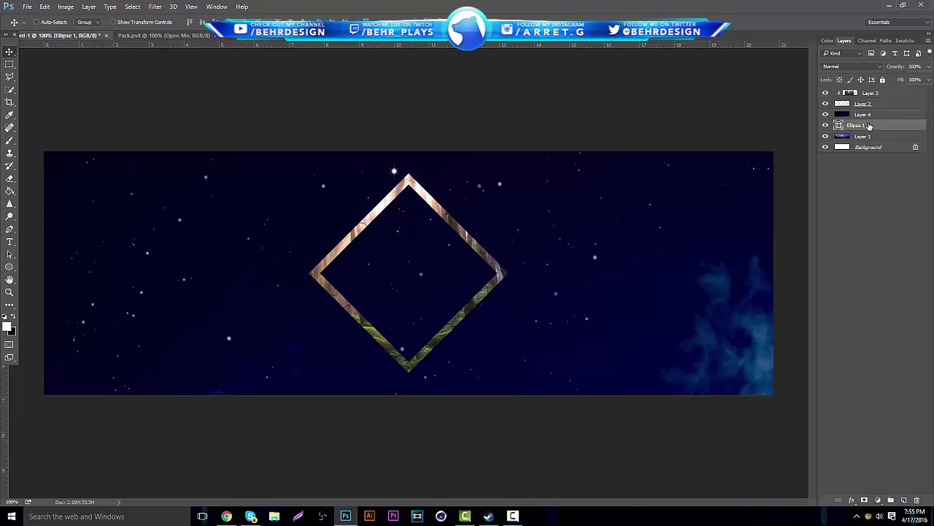
left_click(870, 119, "alt")
key("ctrl+t")
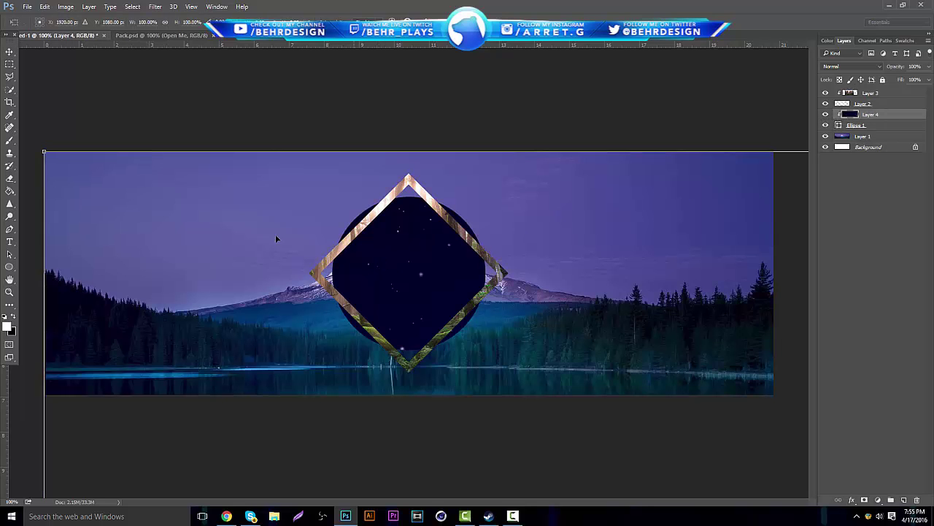
left_click_drag(44, 152, 482, 302)
left_click_drag(639, 408, 215, 212)
left_click_drag(700, 106, 393, 279)
left_click_drag(273, 315, 428, 218)
key("Return")
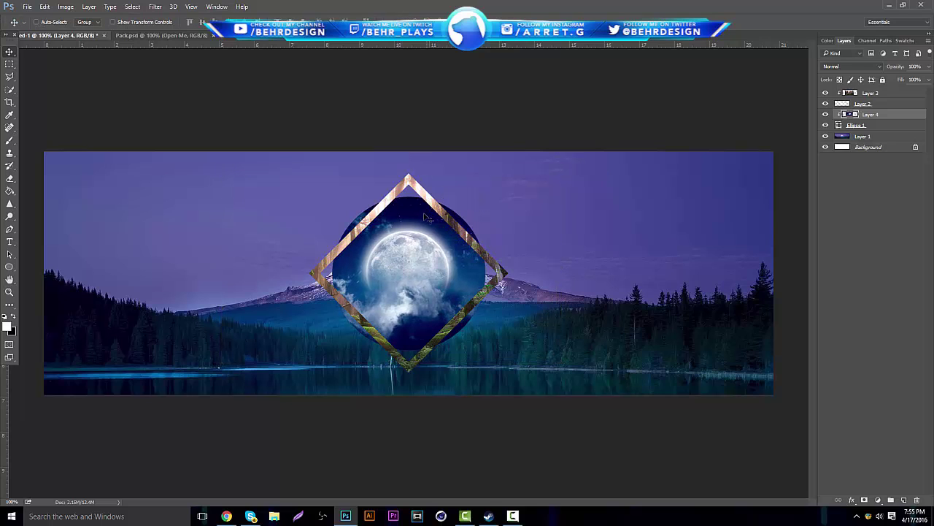
left_click_drag(400, 251, 401, 255)
Step: Add a white outer glow to the diamond layer with Normal blend mode, 17% opacity and 24 px size
right_click(867, 103)
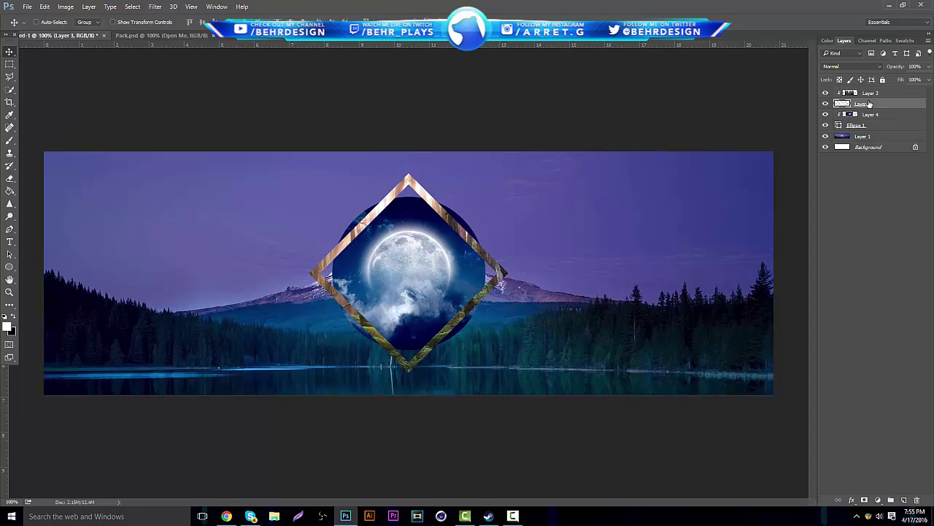
left_click(819, 67)
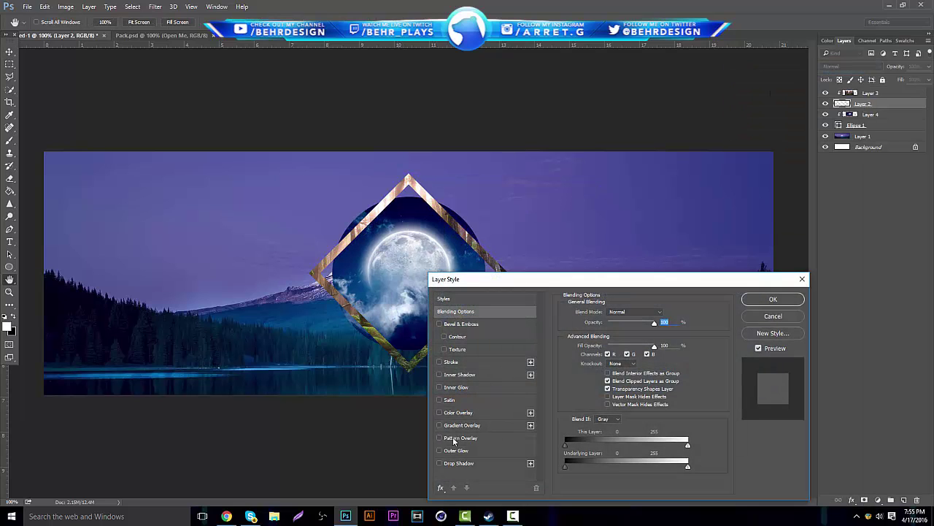
left_click(456, 450)
left_click(586, 344)
left_click(534, 141)
left_click(775, 137)
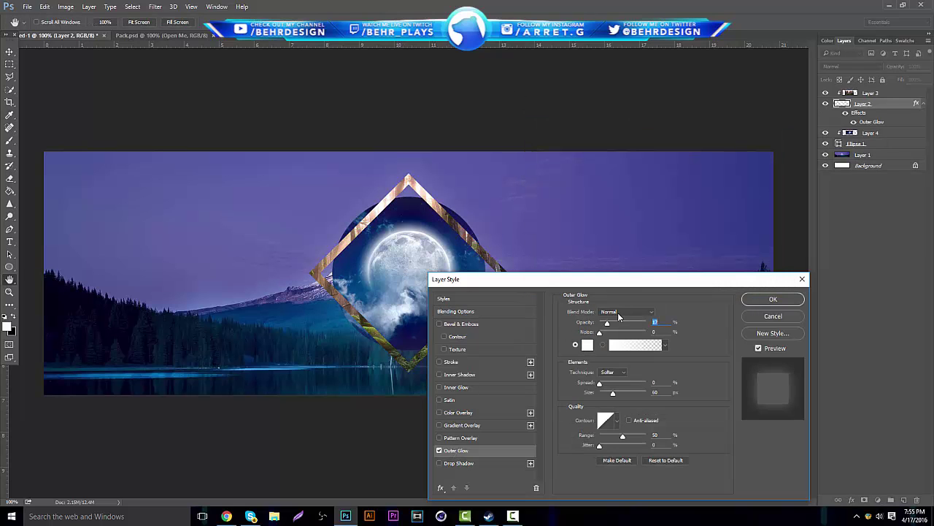
left_click_drag(610, 393, 607, 393)
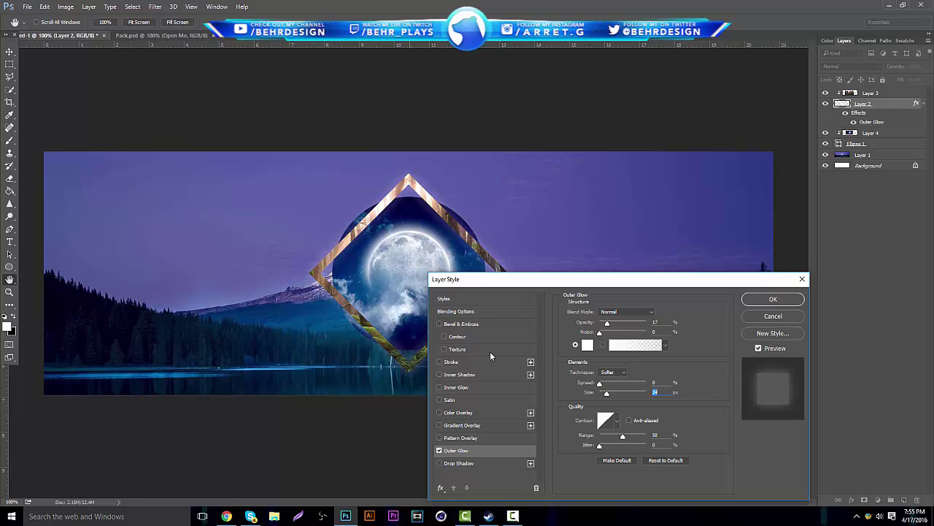
left_click(795, 296)
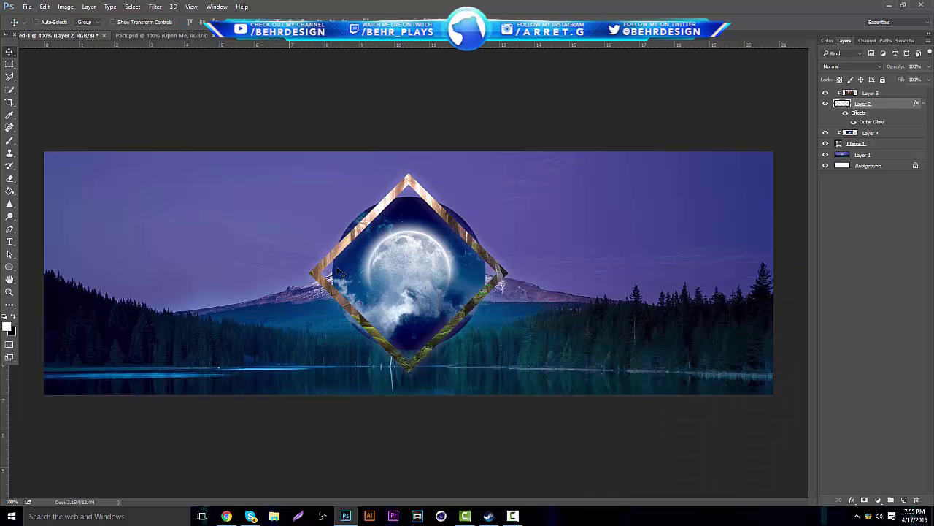
Step: On a new layer above the lake photo, paint a soft black shadow behind the diamond with a 275 px brush, and set the layer's opacity to 76%
left_click(870, 155)
left_click(904, 499)
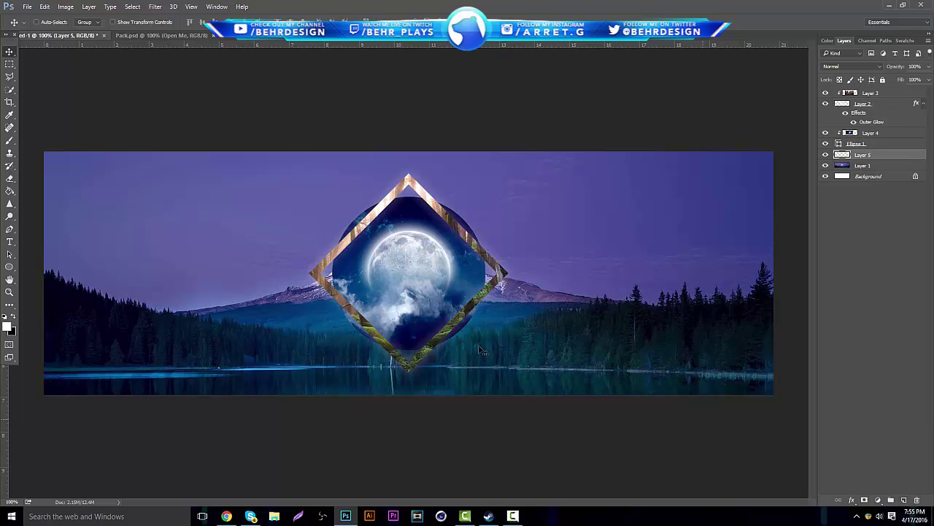
left_click(10, 138)
left_click(50, 23)
mouse_move(111, 53)
left_mouse_down()
mouse_move(73, 57)
mouse_move(103, 53)
left_mouse_up()
left_click(408, 319)
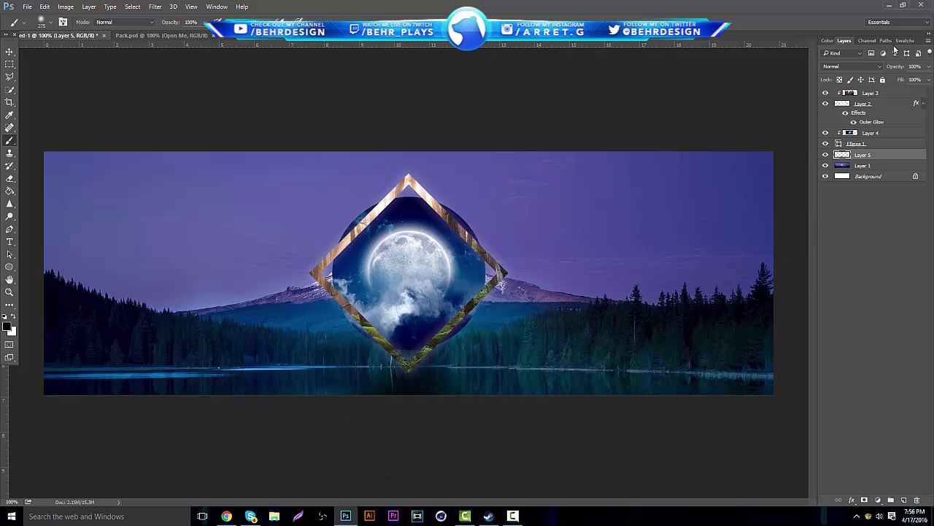
left_click(929, 68)
left_click_drag(926, 79, 910, 79)
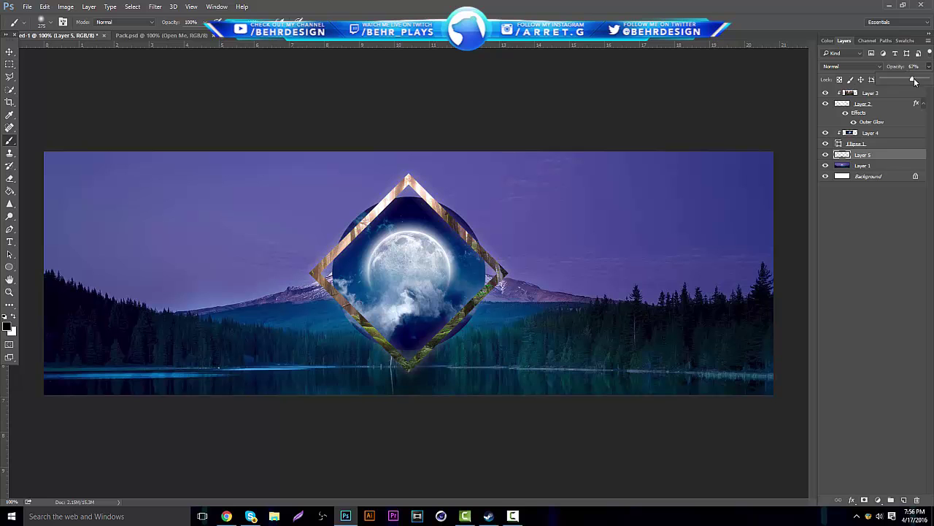
Step: Switch to Chrome, examine the polyscape image results for further shape ideas, and return to Photoshop
left_click(227, 516)
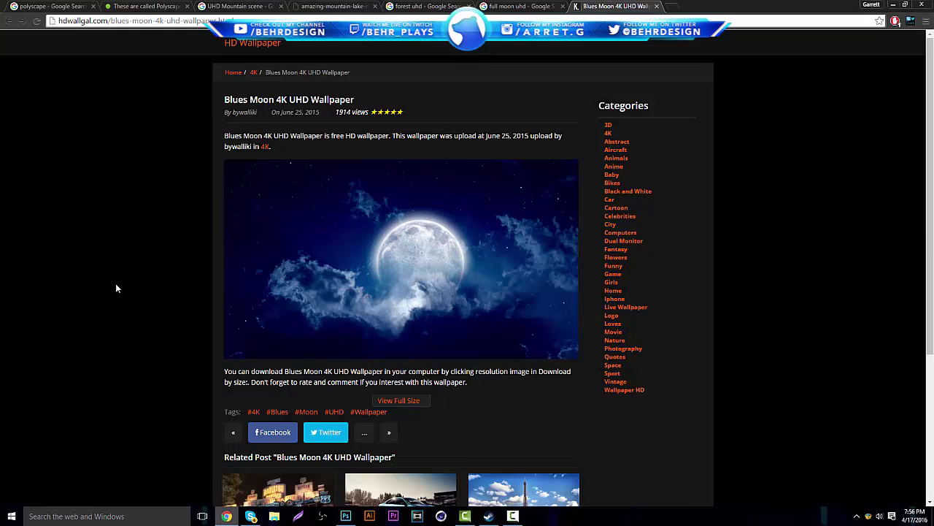
left_click(50, 6)
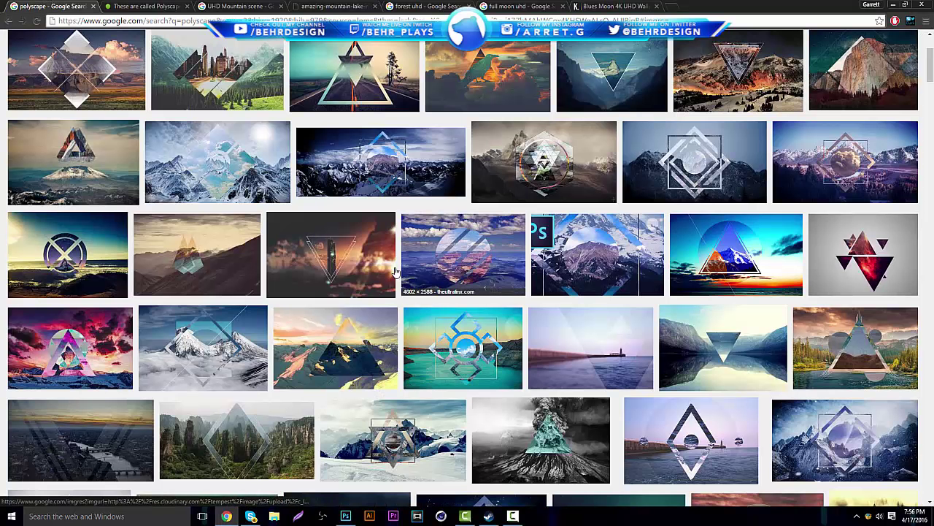
scroll(839, 168, "up", 1)
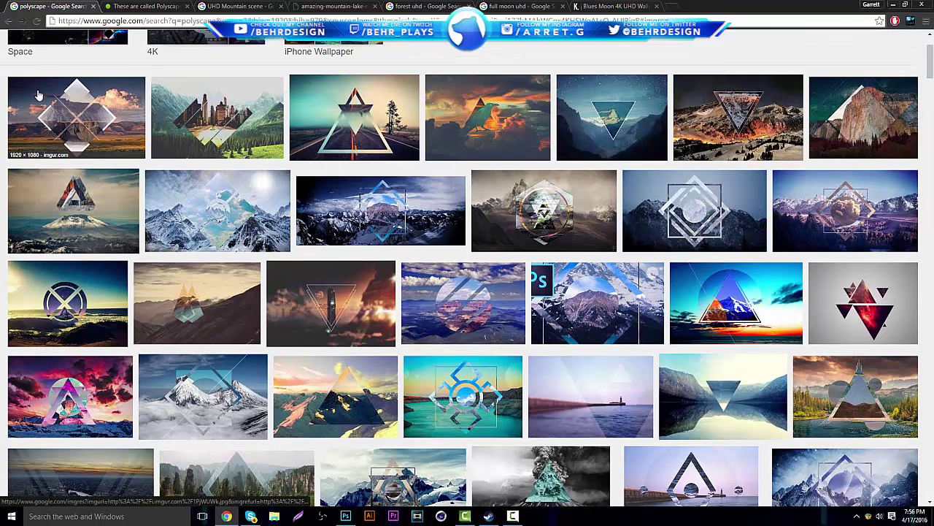
left_click(346, 516)
Step: Draw a white 290 × 290 px square with the Rectangle tool and centre it on the banner
left_click(9, 76)
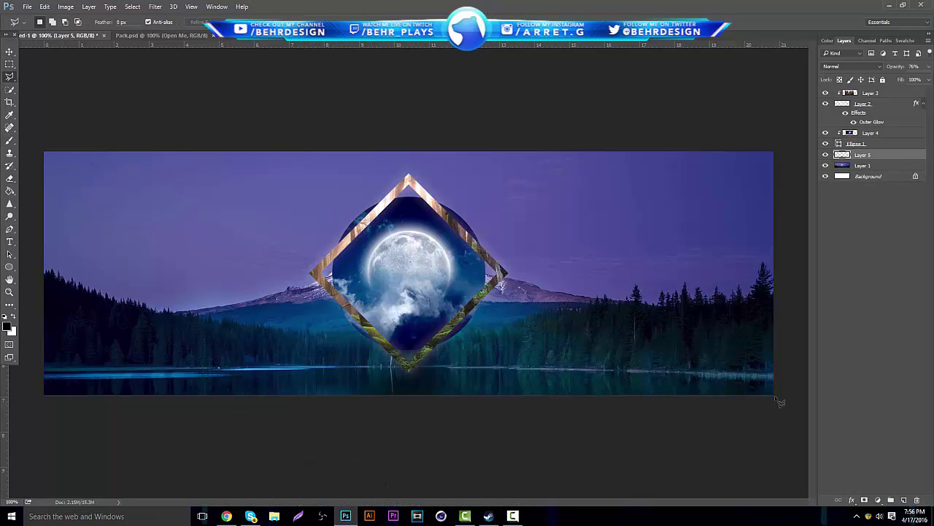
left_click(9, 268)
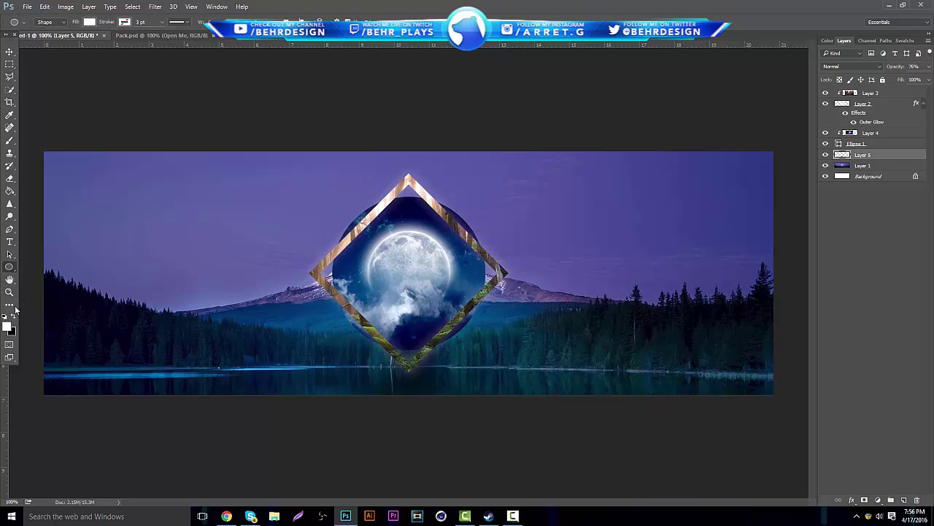
left_click(10, 268)
left_click(51, 267)
left_click_drag(342, 197, 483, 340)
left_click(9, 52)
left_click_drag(442, 275, 433, 274)
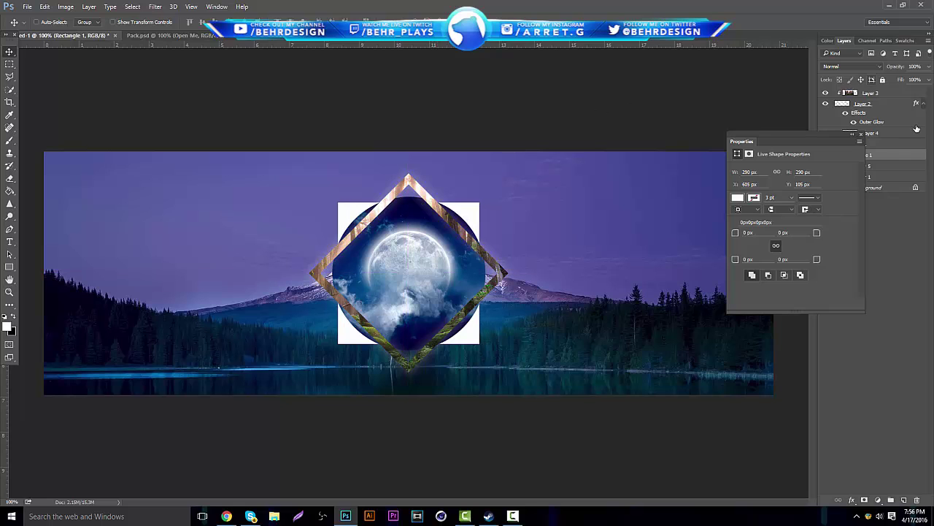
Step: Move the square's layer to the top of the layer stack and set its fill to 0%
left_click(858, 135)
left_click_drag(859, 150, 880, 94)
left_click(930, 81)
Step: Add a thin white stroke positioned inside the square, with Normal blend mode and 100% opacity
right_click(865, 93)
left_click(752, 69)
left_click(451, 362)
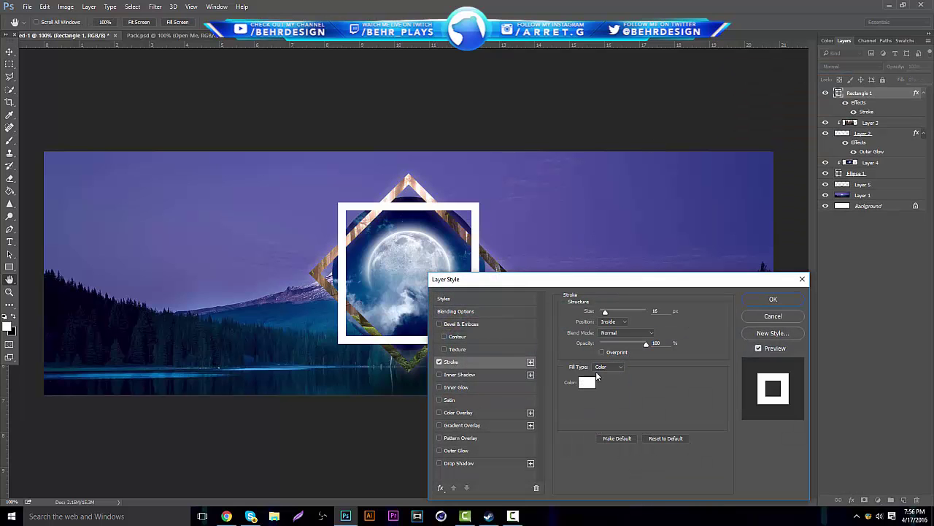
left_click_drag(612, 312, 600, 314)
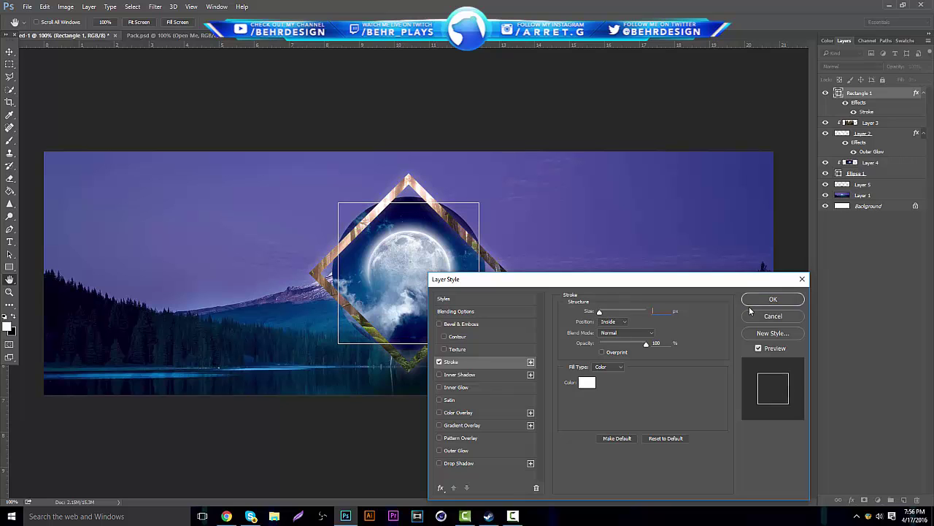
key("Return")
right_click(859, 93)
left_click(778, 153)
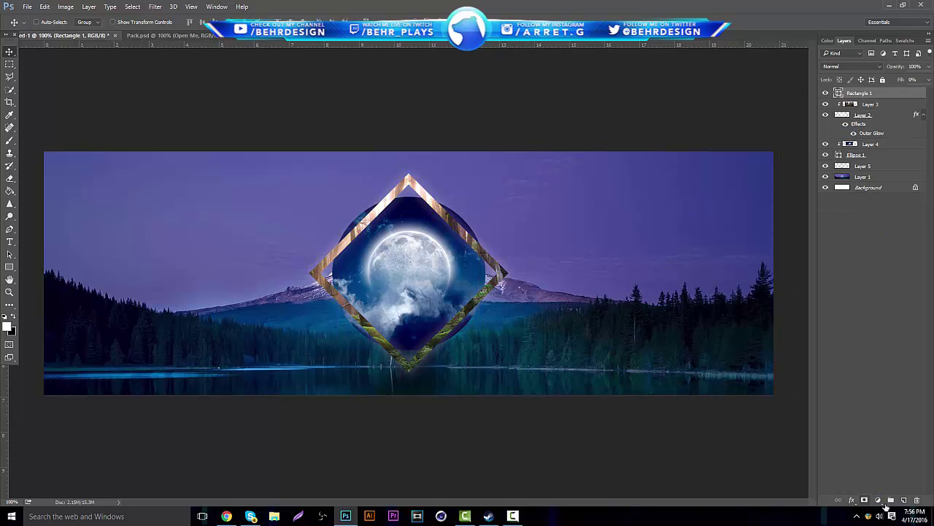
key("ctrl+z")
key("alt+shift+ctrl+w")
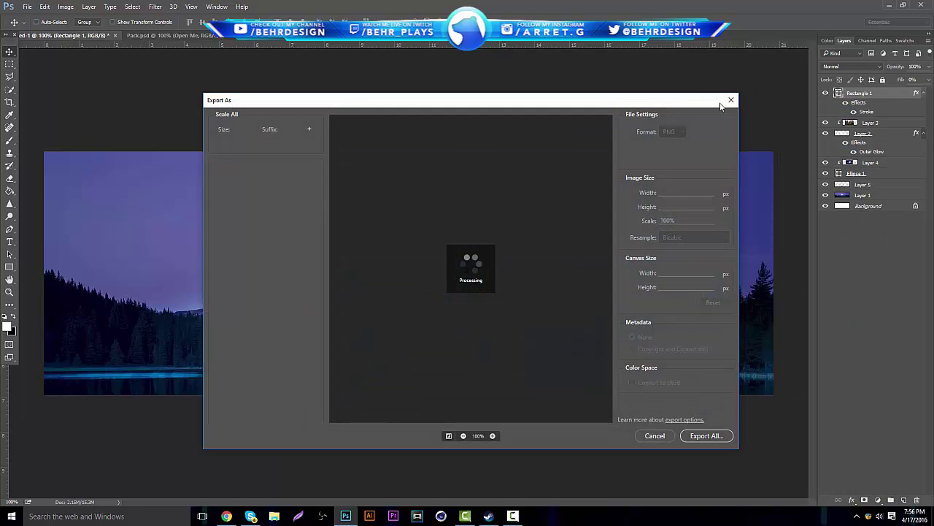
left_click(726, 106)
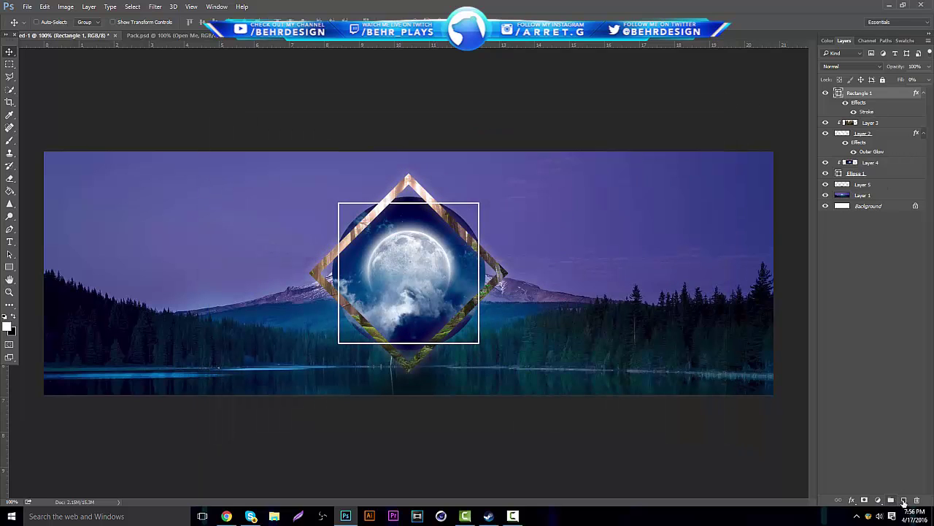
Step: Merge the square with a new blank layer to flatten its stroke into pixels, and toggle its visibility to check the outline
left_click(902, 501)
left_click(852, 109, "ctrl")
key("ctrl+e")
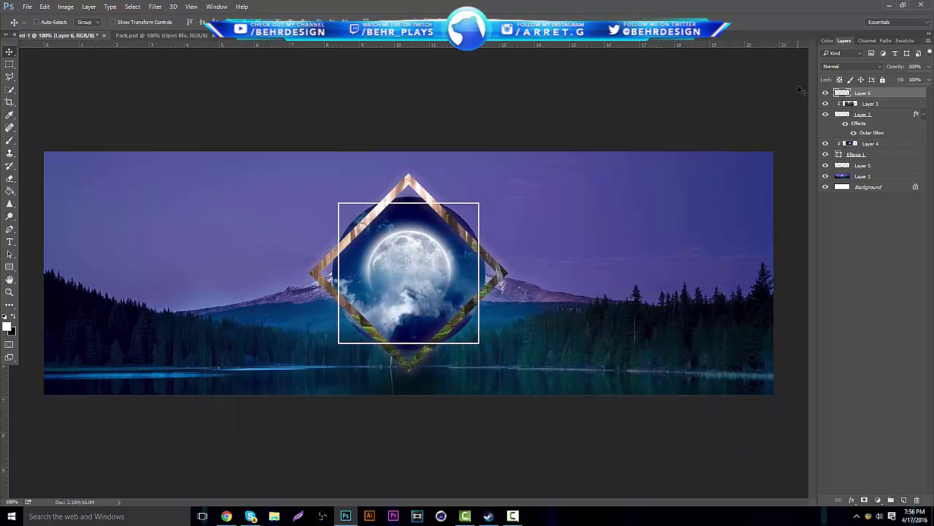
left_click(825, 94)
left_click(825, 94)
left_click(8, 292)
left_click(421, 303)
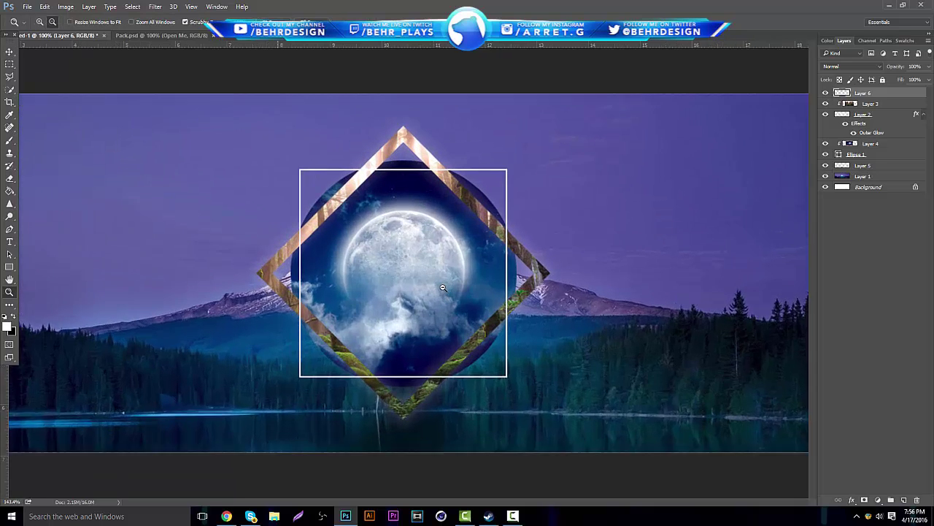
left_click(9, 76)
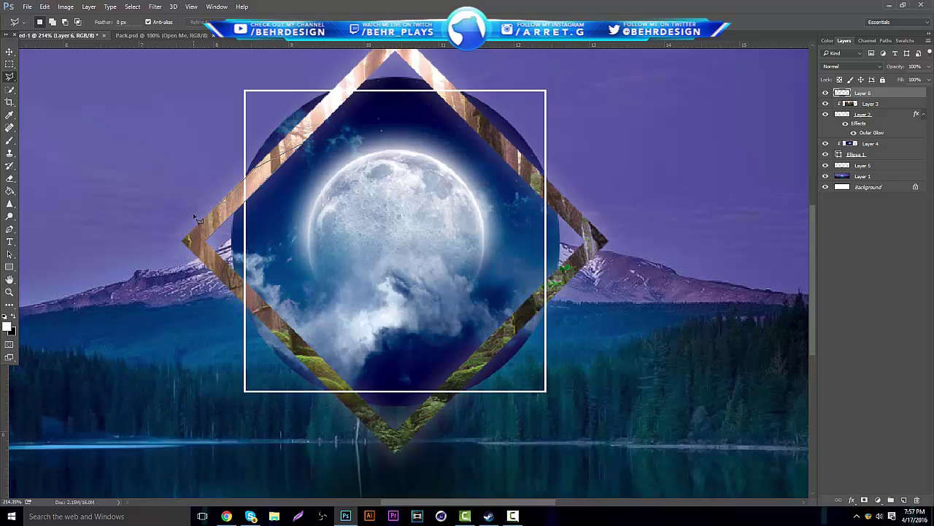
key("Escape")
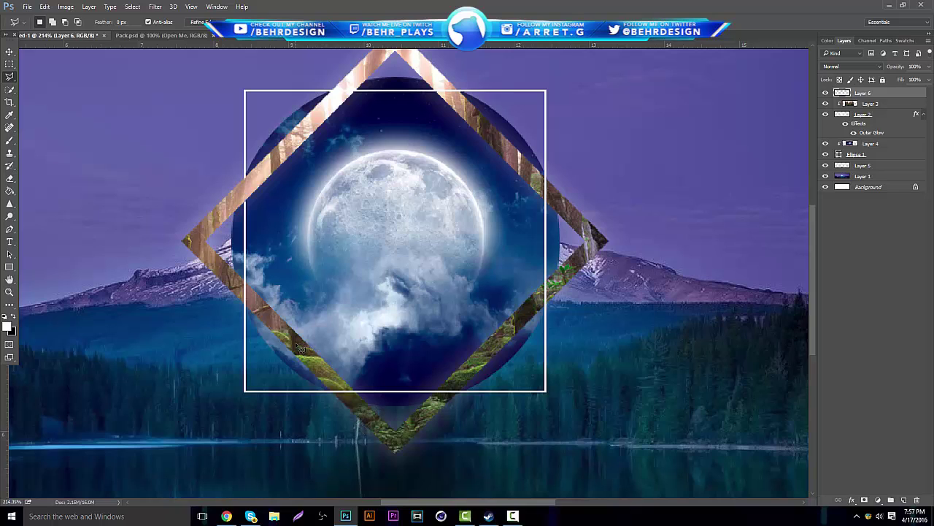
scroll(544, 369, "up", 1)
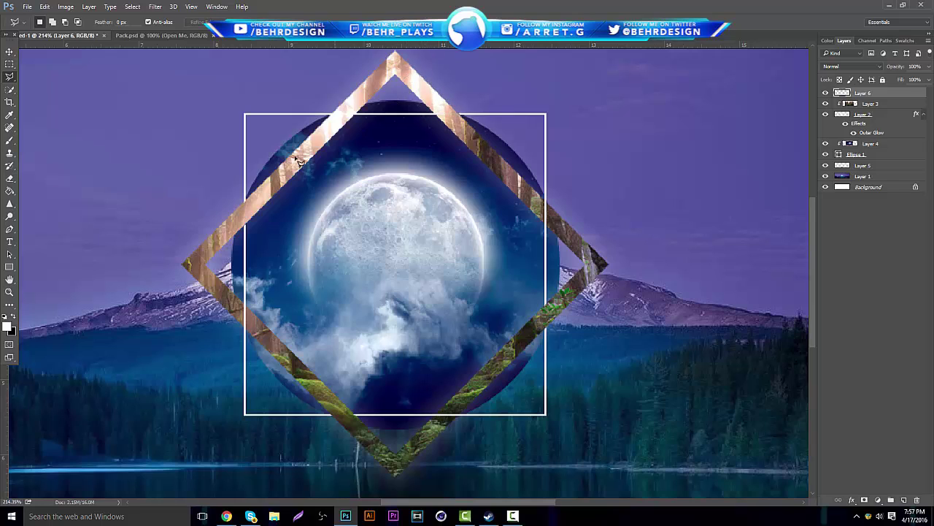
left_click(9, 292)
left_click_drag(408, 299, 357, 298)
Step: Lower the square outline layer's fill to 76% and glance at the polyscape reference images in the browser
left_click(928, 80)
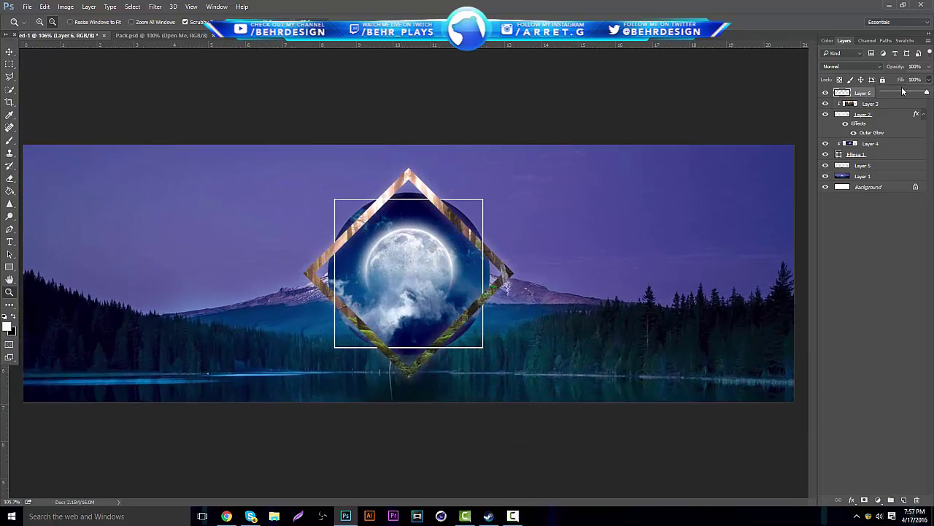
left_click_drag(900, 94, 908, 95)
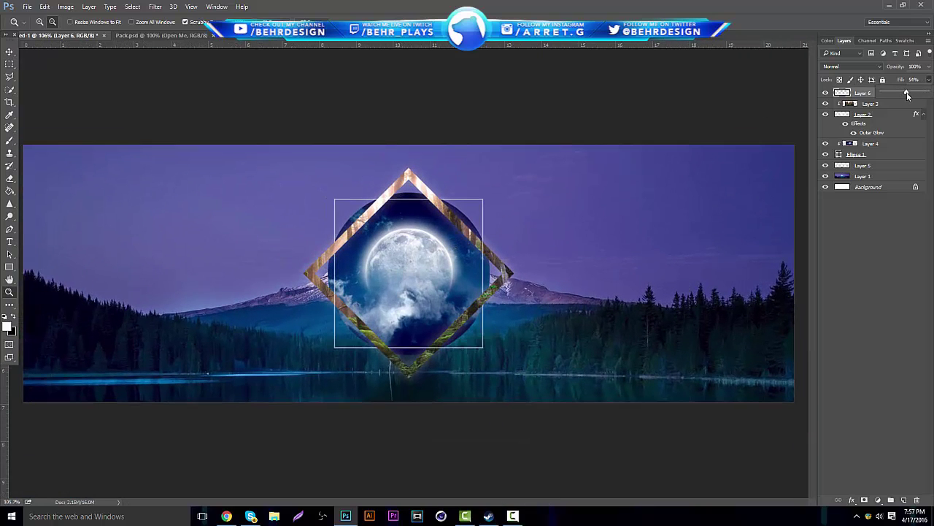
left_click(227, 516)
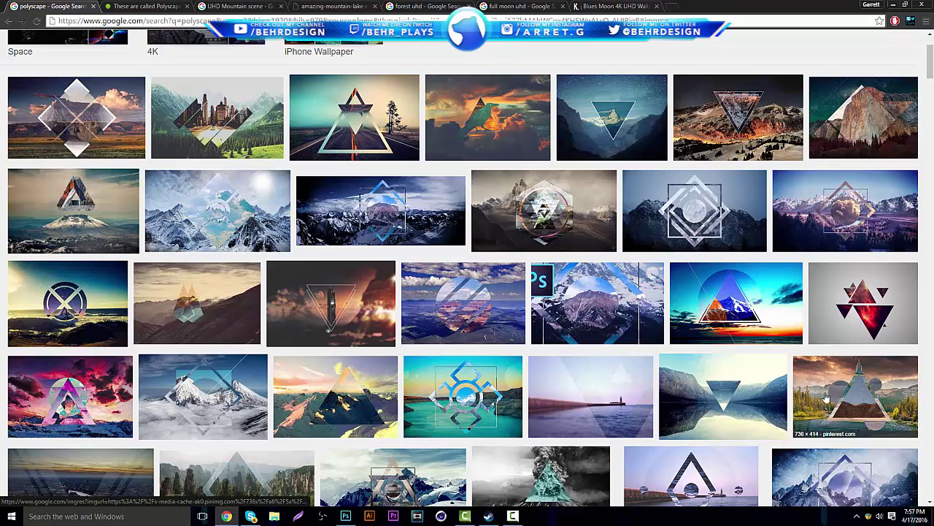
left_click(227, 516)
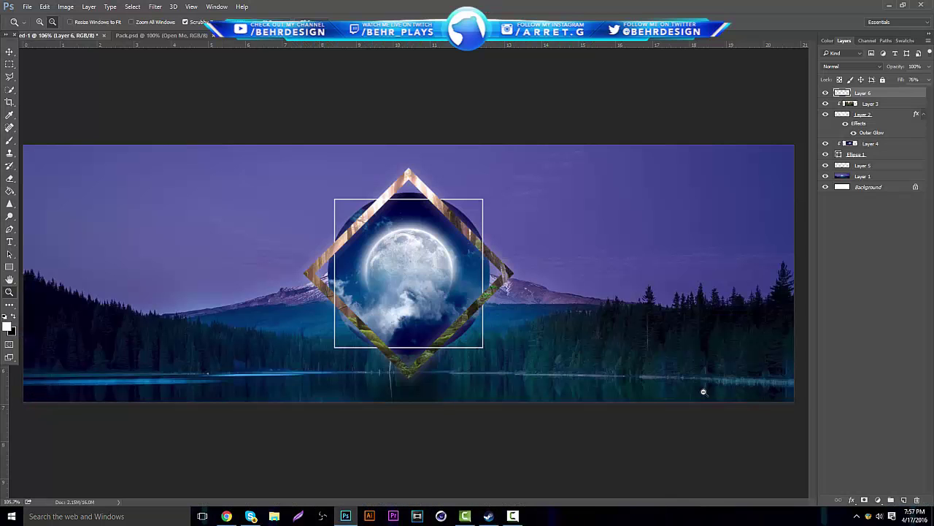
Step: Add a layer just above the mountain background and draw a narrow white vertical bar, 7 × 123 px, behind the diamond's top corner
left_click(903, 499)
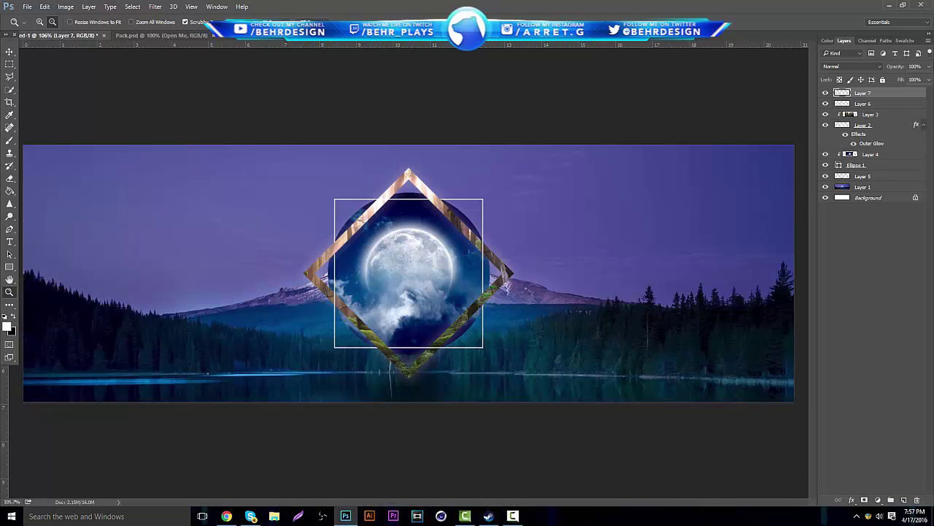
left_click_drag(892, 106, 887, 183)
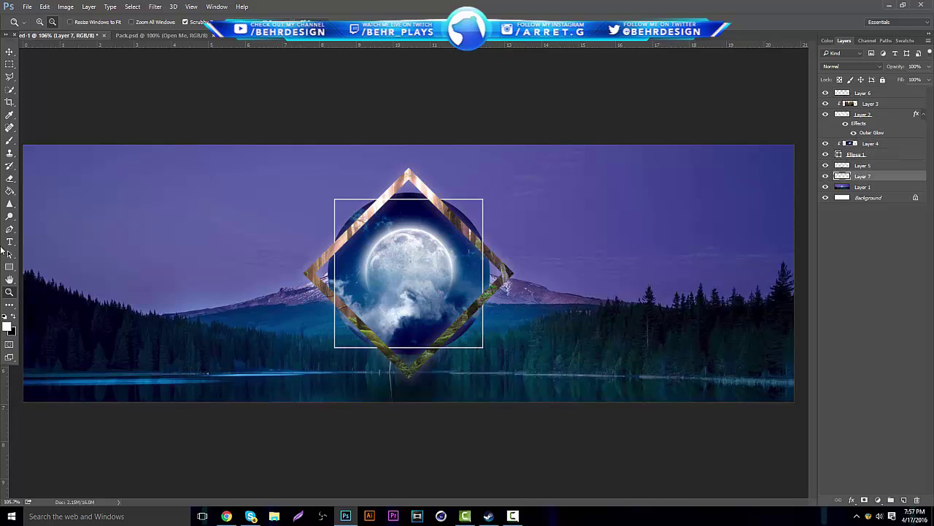
left_click(9, 266)
left_click_drag(380, 218, 379, 155)
key("v")
left_click_drag(346, 186, 357, 208)
Step: Duplicate the white bar twice and arrange the three bars behind the diamond's top corner, with the middle one higher
key("ctrl+j")
left_click_drag(343, 173, 420, 182)
left_click_drag(346, 184, 461, 214)
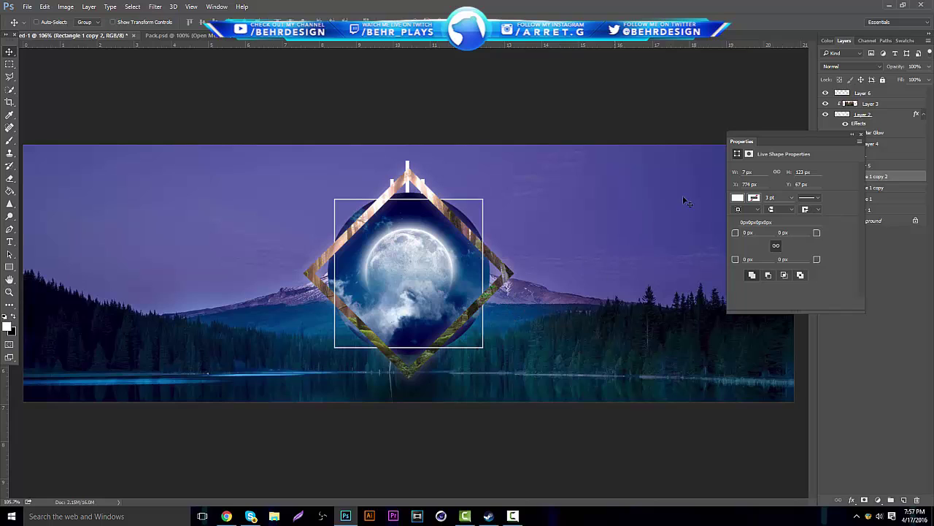
left_click(860, 133)
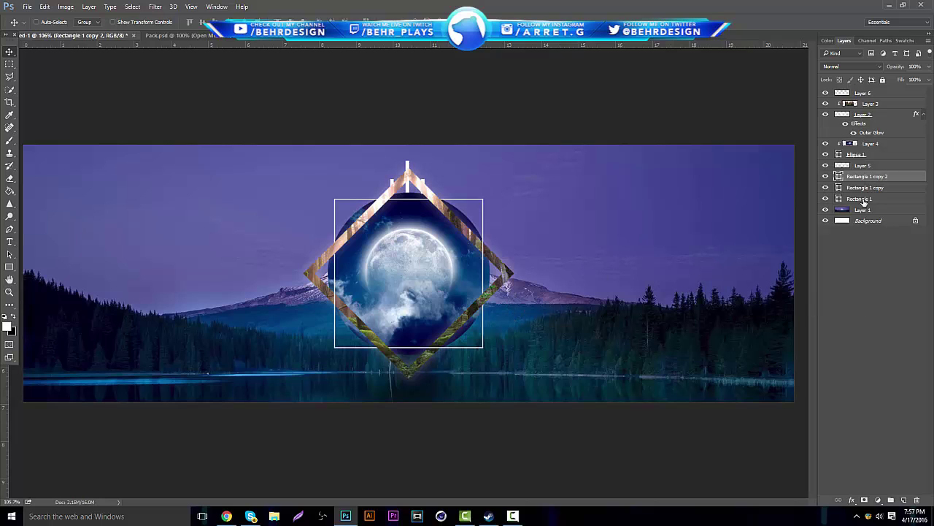
Step: Duplicate all three white bars together and move the copies down behind the diamond's bottom corner
left_click(868, 199, "shift")
key("ctrl+j")
left_click_drag(448, 162, 430, 302)
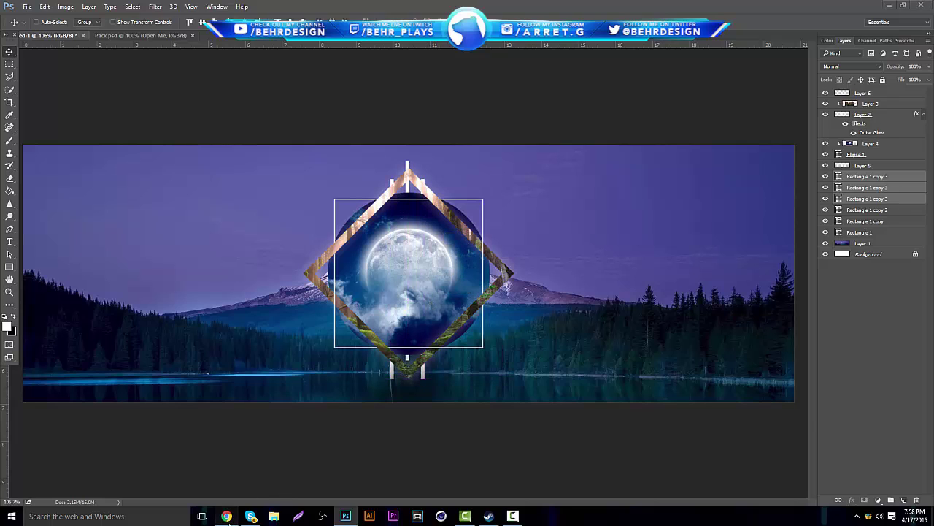
Step: Browse the polyscape image results in the browser for further design ideas
left_click(227, 516)
scroll(722, 356, "down", 1)
scroll(723, 356, "down", 1)
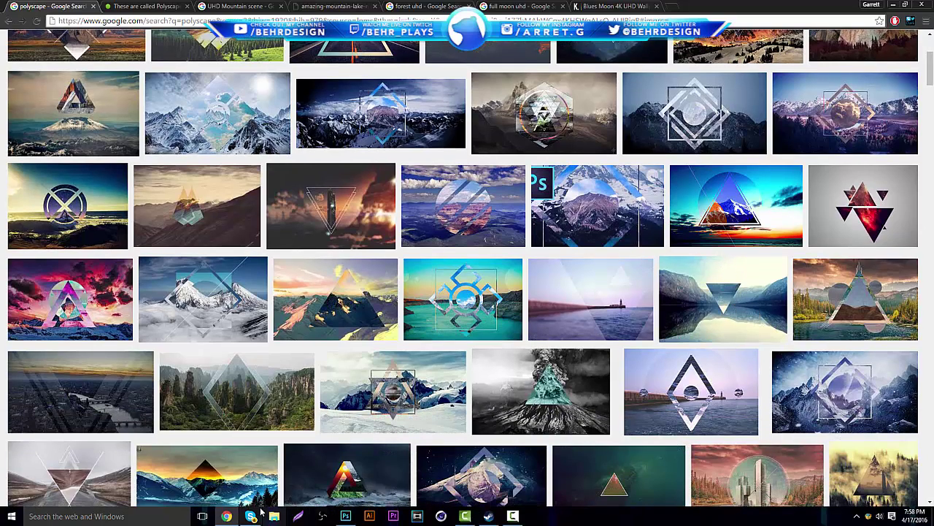
scroll(710, 331, "down", 1)
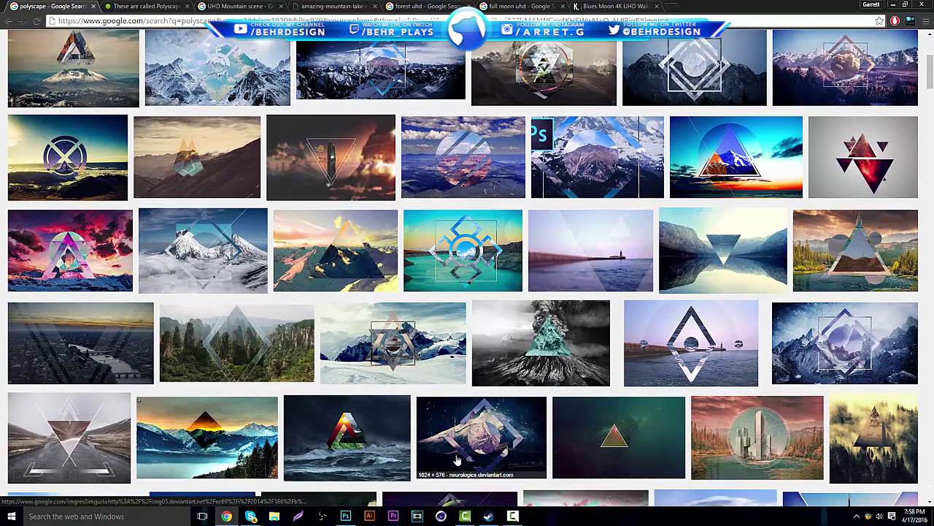
scroll(816, 301, "down", 2)
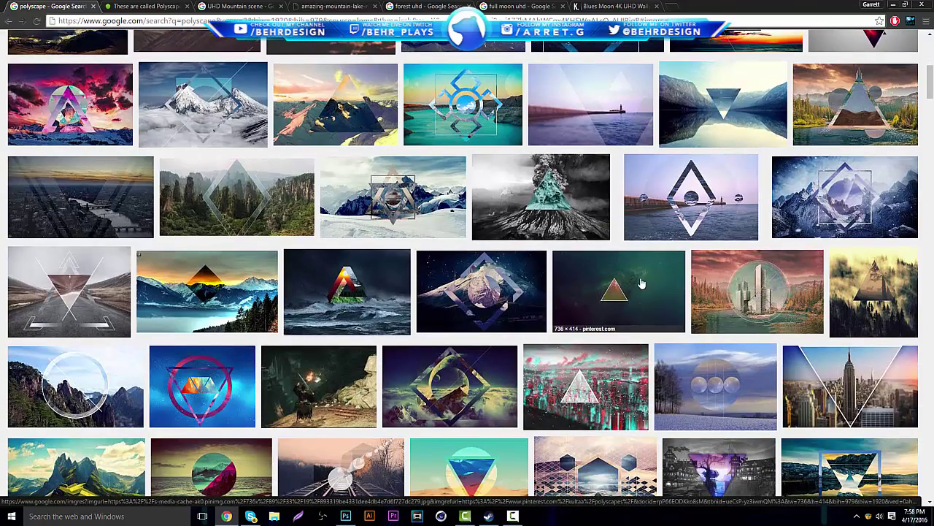
scroll(645, 283, "down", 1)
left_click(346, 516)
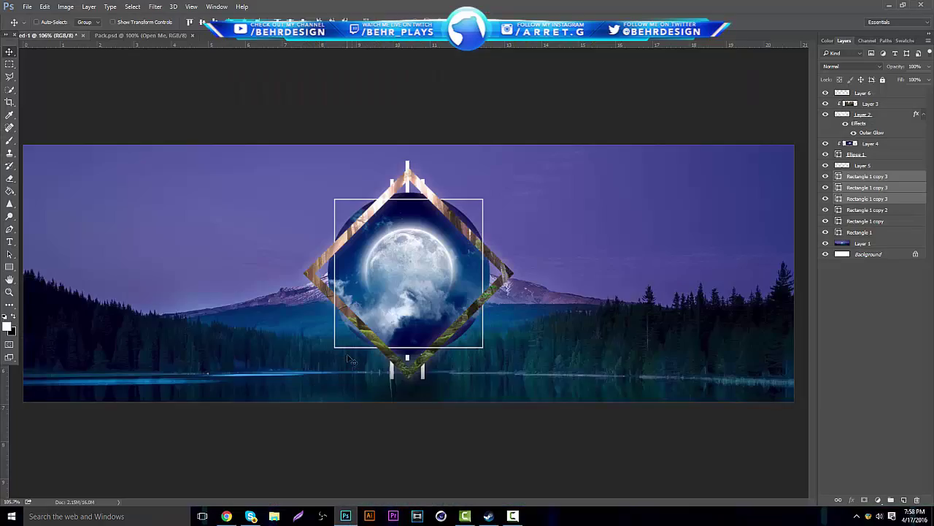
Step: Search Google Images for "cityscape", open the 2560x1600 night skyline wallpaper from the first result and copy the image
left_click(226, 516)
left_click(422, 9)
scroll(380, 70, "up", 4)
triple_click(215, 43)
type("cityscape")
key("Return")
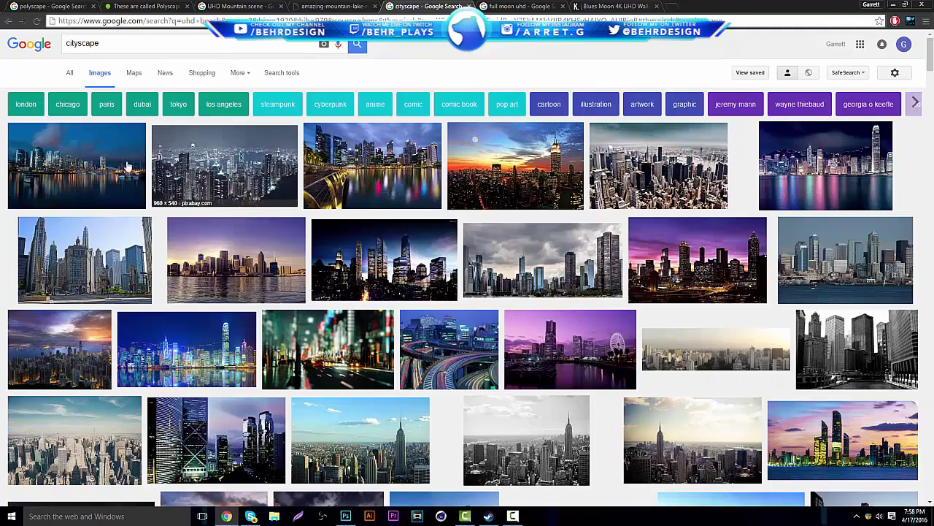
left_click(127, 166)
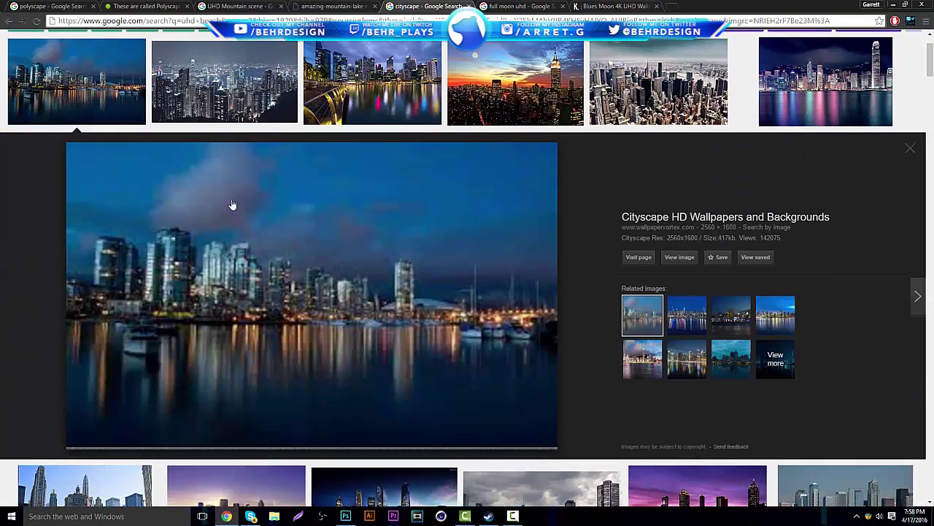
left_click(684, 260)
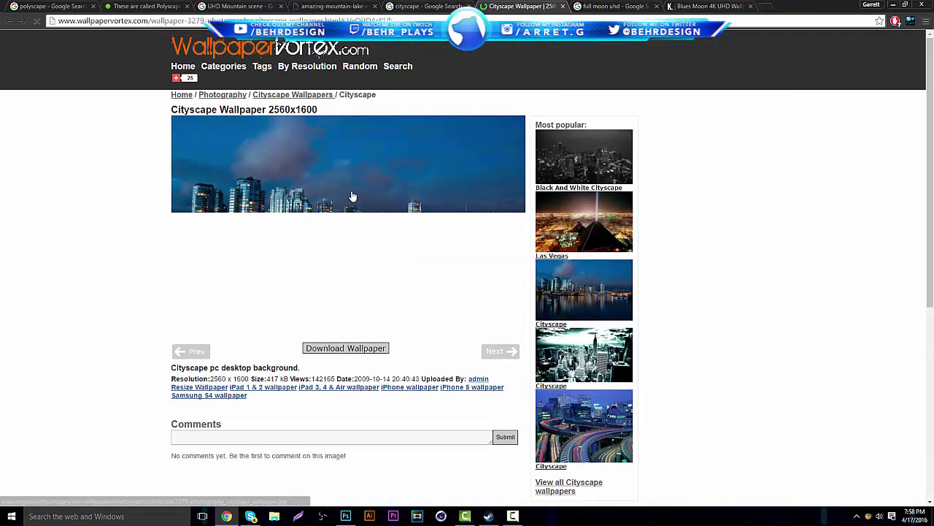
right_click(335, 213)
left_click(359, 310)
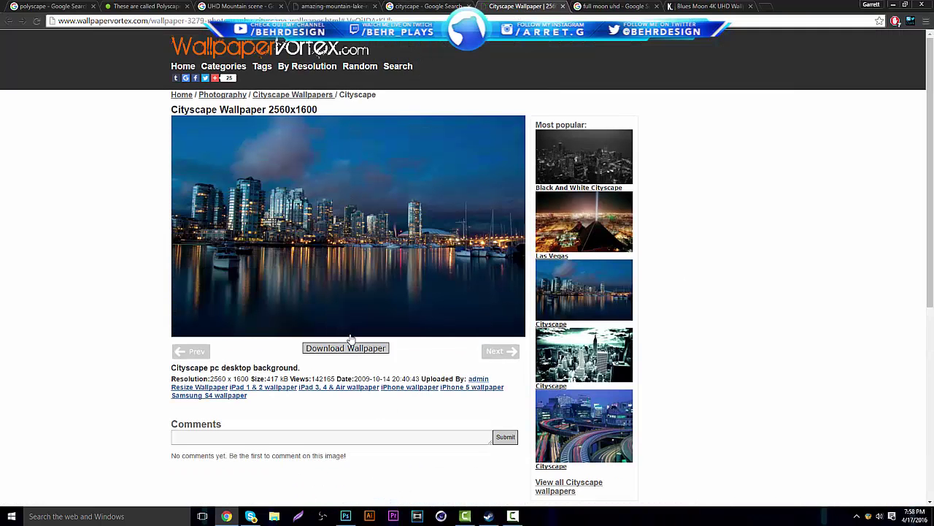
Step: Paste the cityscape into the banner, clip it to the circle in place of the hidden moon, and scale it down to fit
left_click(345, 516)
key("ctrl+v")
left_click_drag(876, 175, 865, 153)
key("ctrl+alt+g")
key("ctrl+t")
left_click_drag(252, 229, 289, 386)
left_click_drag(184, 181, 574, 426)
left_click_drag(623, 477, 244, 176)
left_click_drag(196, 126, 583, 334)
left_click_drag(635, 406, 243, 160)
left_click_drag(518, 261, 507, 289)
key("Return")
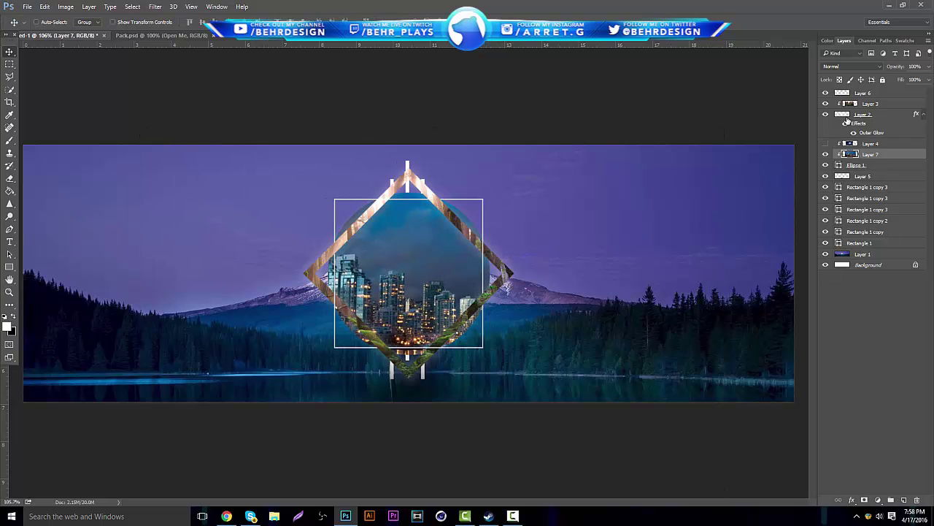
Step: Show the moon layer again, clip the cityscape to the diamond frame instead, hide the forest image and reposition the cityscape
left_click(825, 154)
left_click(826, 143)
left_click_drag(870, 158, 819, 115)
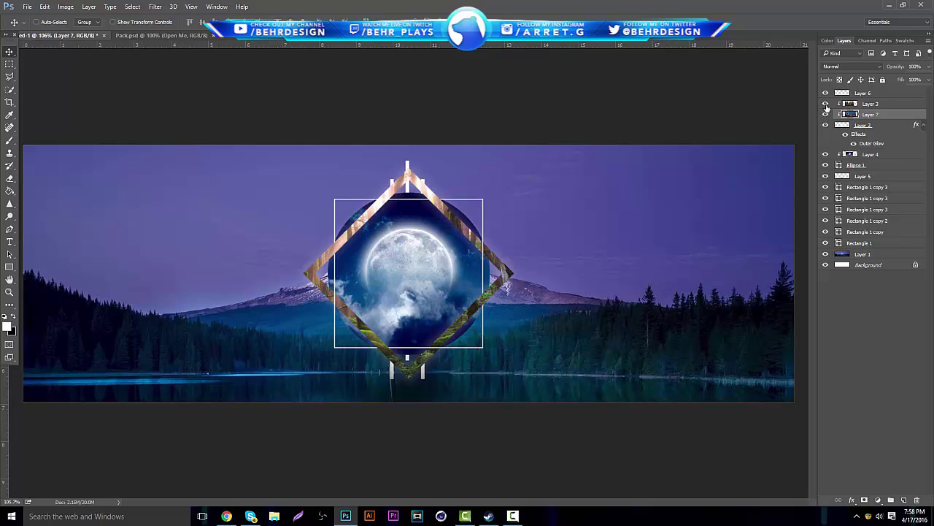
left_click(825, 104)
left_click_drag(570, 326, 568, 306)
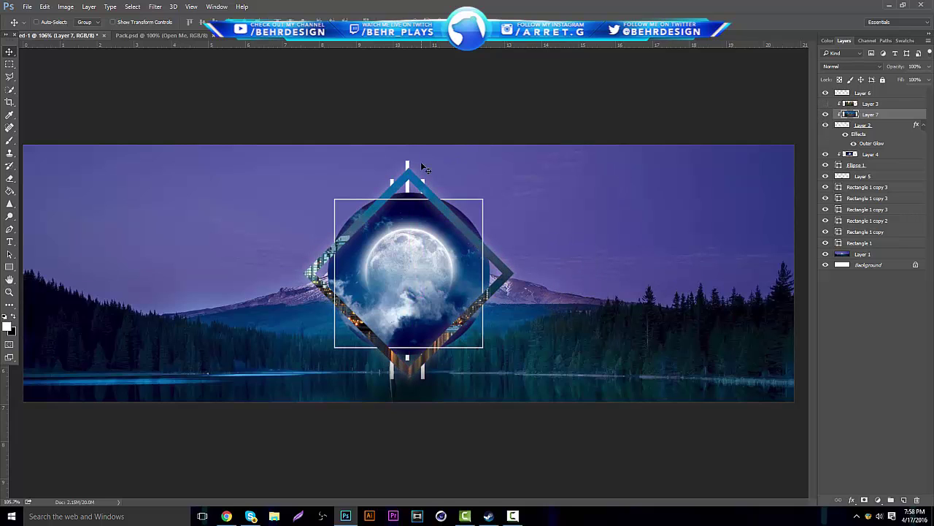
Step: Bring the soft white light layer from the Open Me group of Pack.psd into the banner as the top layer, shining from the upper centre
left_click(10, 292)
left_click_drag(438, 323, 394, 333)
left_click_drag(451, 308, 508, 365)
left_click_drag(416, 269, 383, 270)
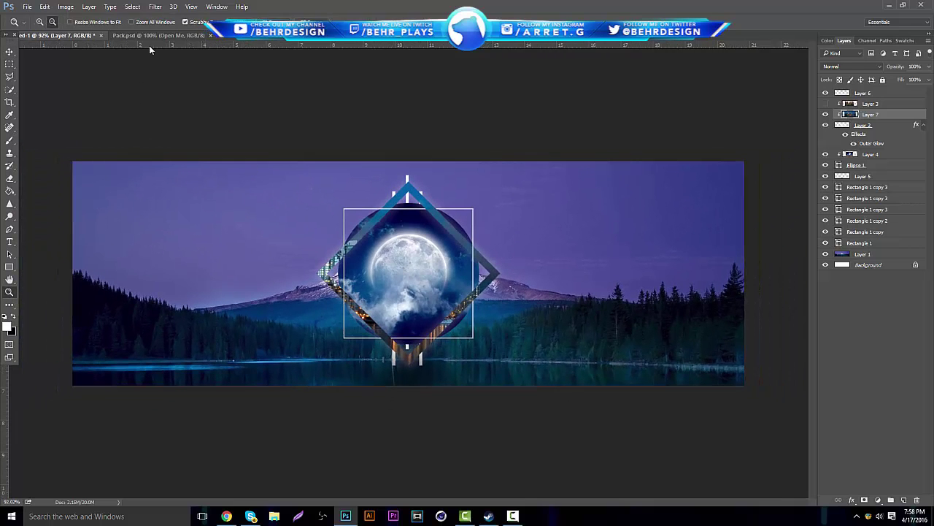
left_click(157, 35)
left_click(10, 53)
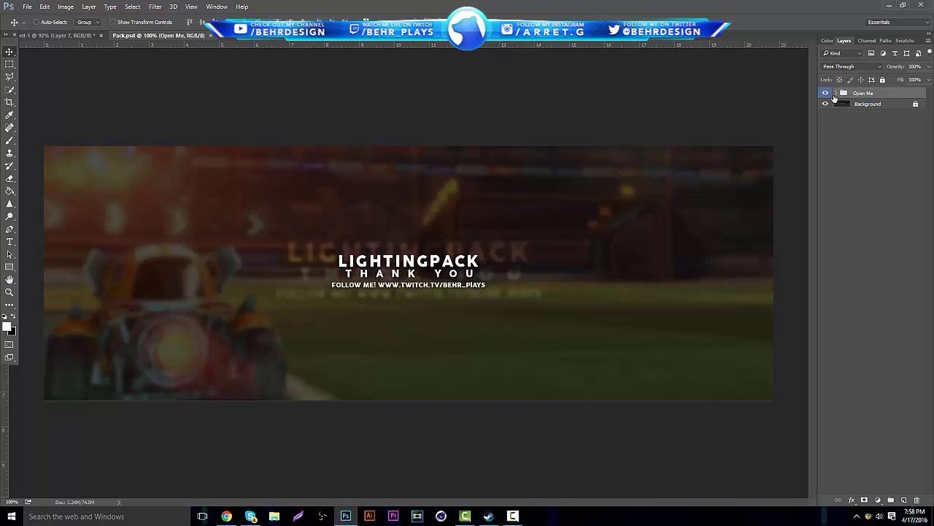
left_click(836, 94)
left_click(825, 114)
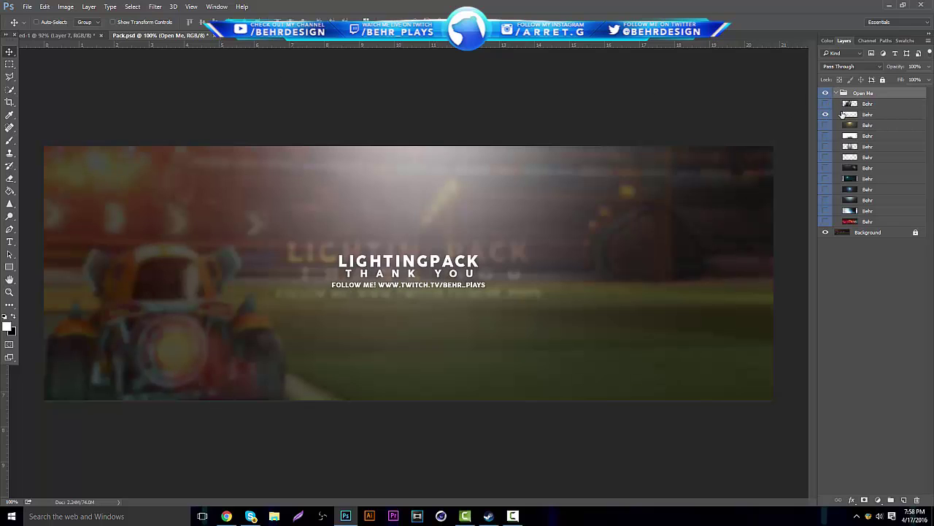
left_click_drag(534, 167, 454, 197)
left_click_drag(878, 118, 880, 88)
left_click_drag(429, 306, 476, 237)
Step: Hide the white light in Pack.psd and preview the blue flare and light overlays further down the Open Me group
left_click(146, 35)
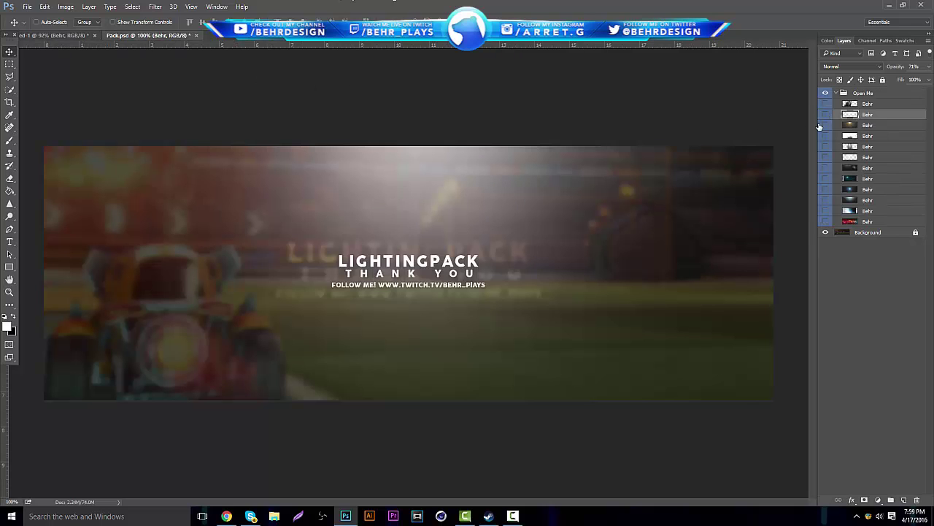
left_click(825, 114)
left_click(826, 179)
left_click(847, 182)
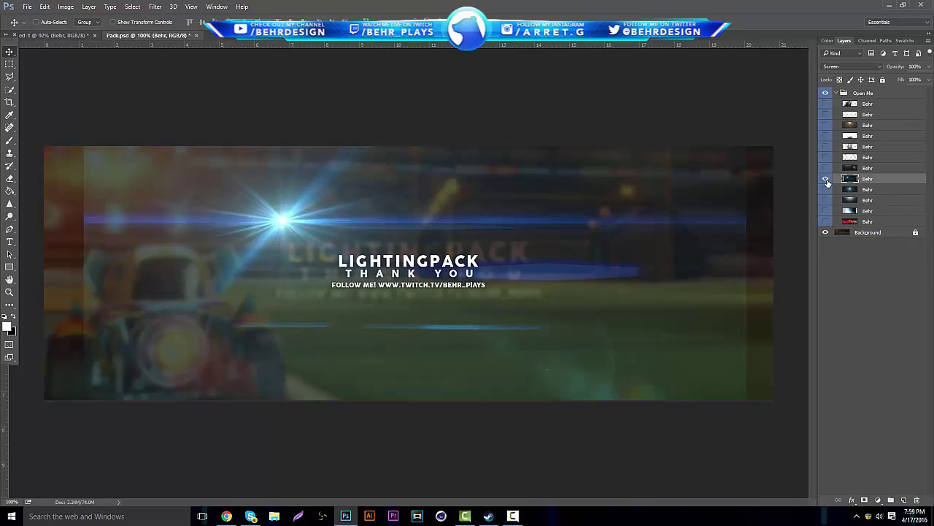
left_click(826, 179)
left_click(826, 189)
left_click(826, 201)
left_click(826, 201)
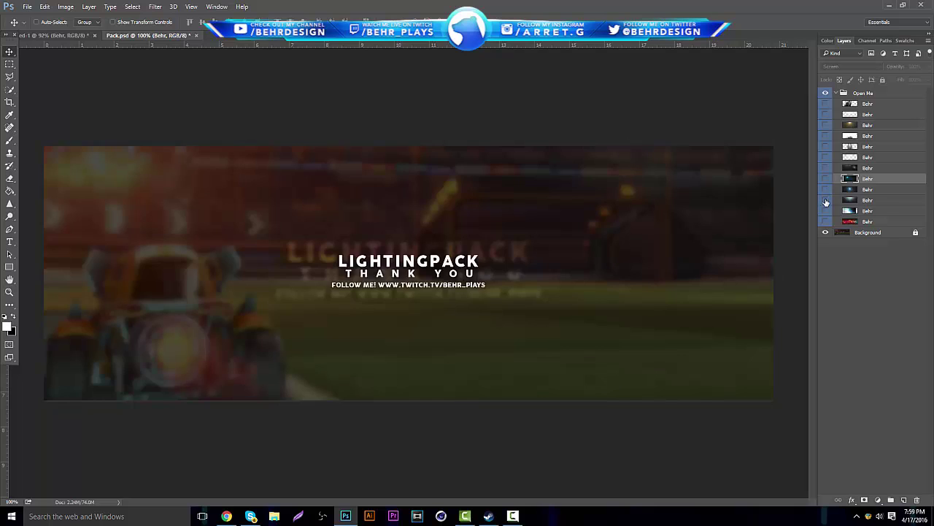
Step: Copy a particle light overlay from Pack.psd into the banner's right side with Screen blend mode and erase its hard left edge
left_click(826, 201)
left_click(853, 200)
left_click_drag(619, 154, 626, 95)
left_click(876, 66)
left_click(839, 149)
left_click_drag(659, 161, 811, 290)
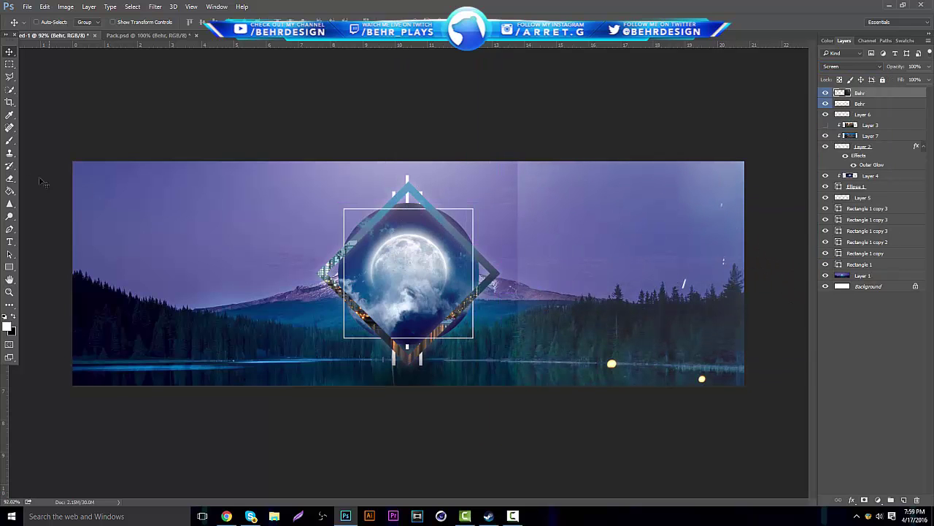
left_click(13, 180)
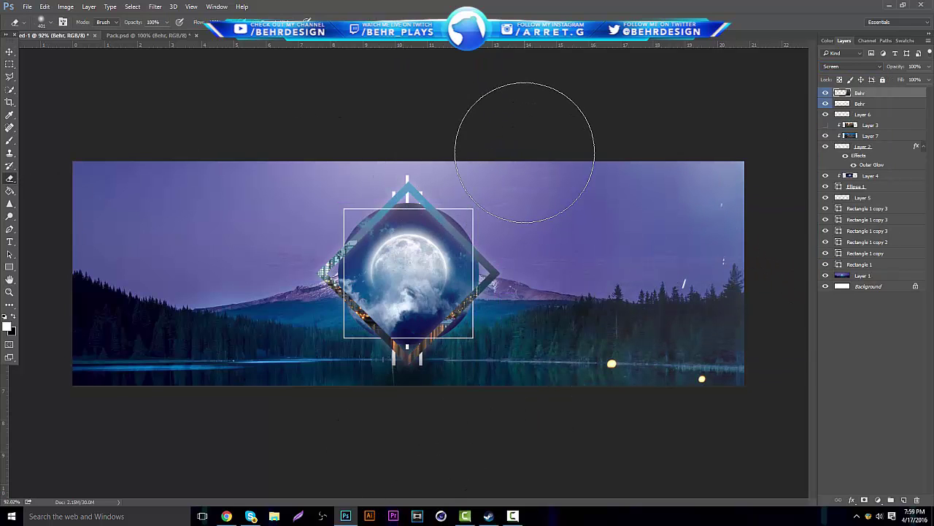
Step: Duplicate the particle light overlay, move the copy to the banner's left side and erase its hard inner edge
key("ctrl+j")
left_click(10, 51)
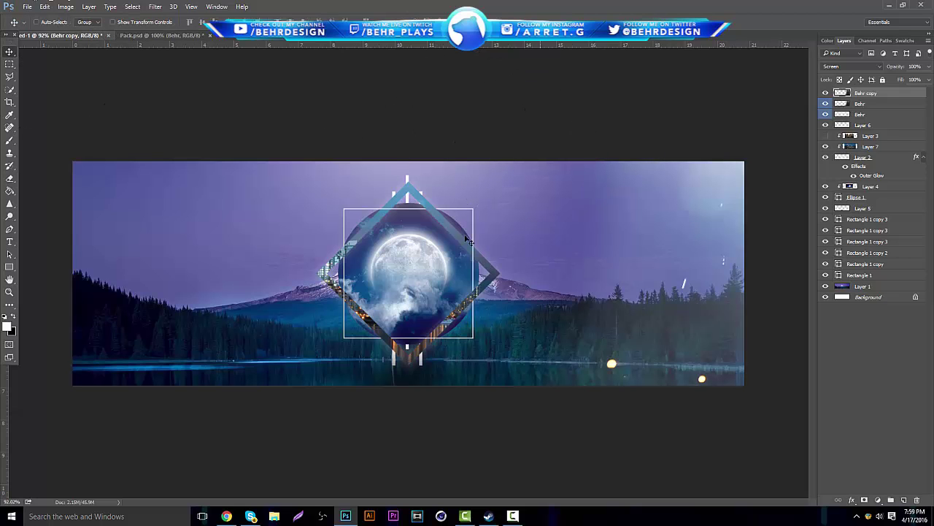
left_click_drag(456, 236, 48, 153)
left_click_drag(446, 343, 38, 283)
left_click_drag(478, 346, 99, 293)
mouse_move(715, 222)
left_mouse_down()
mouse_move(363, 225)
mouse_move(316, 207)
mouse_move(347, 224)
left_mouse_up()
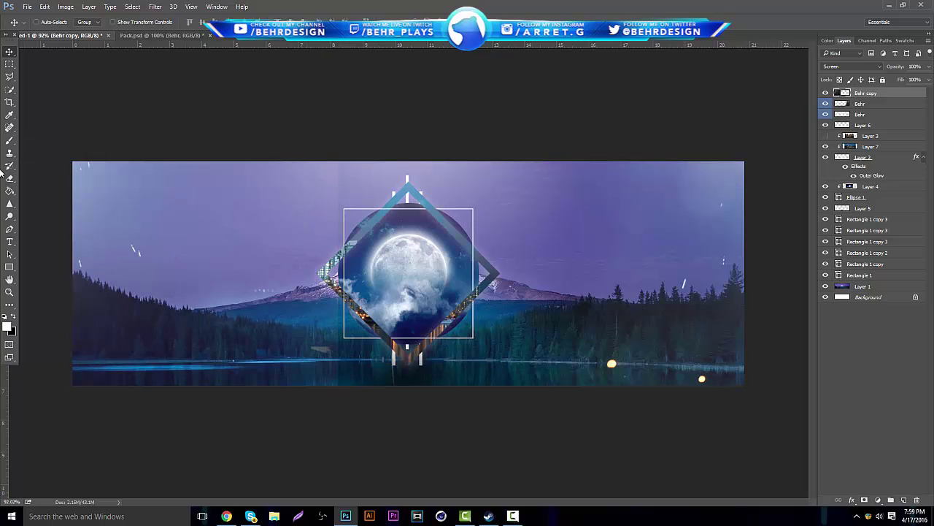
left_click(12, 180)
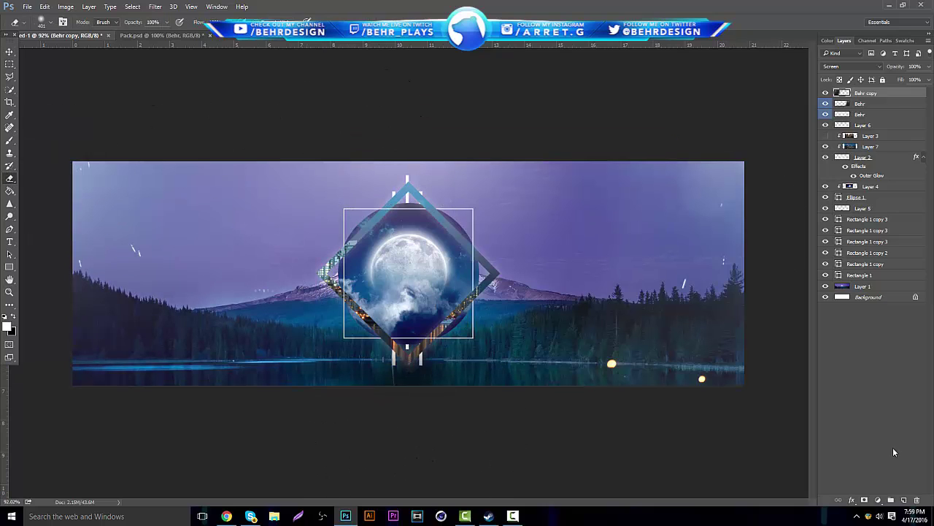
Step: Add an Exposure adjustment layer with exposure +0.28, offset -0.0250 and gamma correction 0.86
left_click(878, 500)
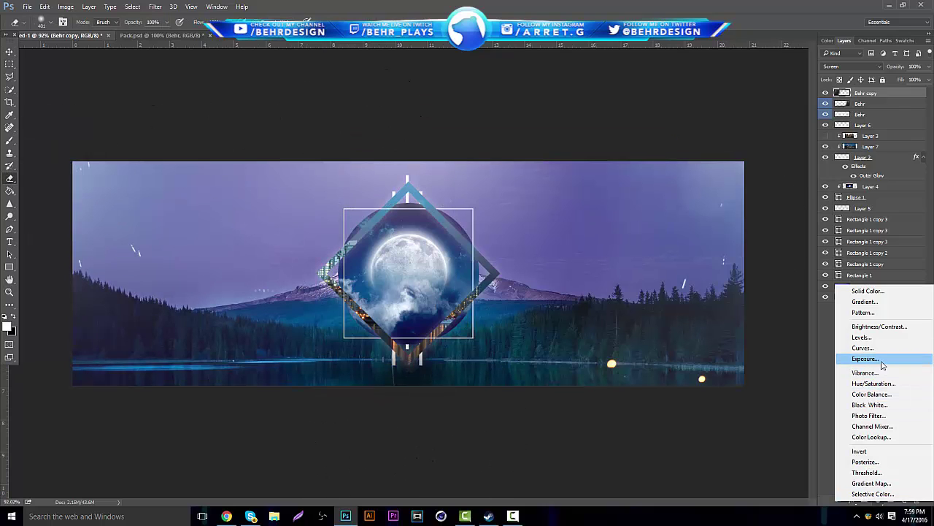
left_click(881, 361)
left_click_drag(792, 229, 794, 195)
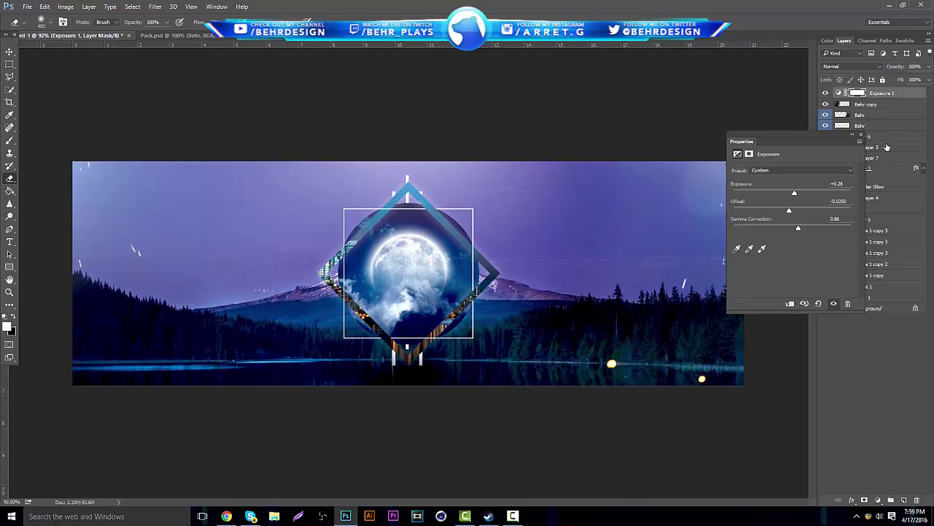
left_click(861, 137)
Step: Add a Brightness/Contrast adjustment layer and lower its contrast to -50
left_click(880, 499)
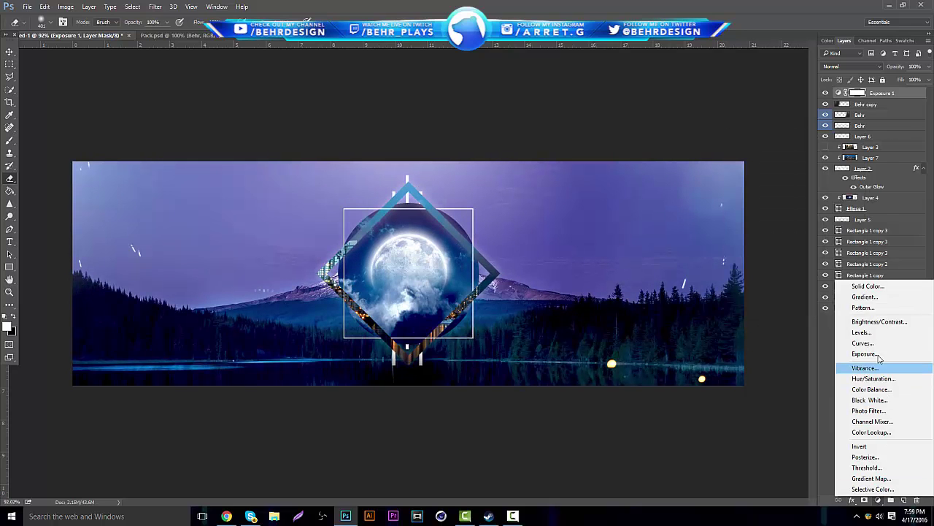
left_click(878, 322)
left_click_drag(812, 211, 750, 212)
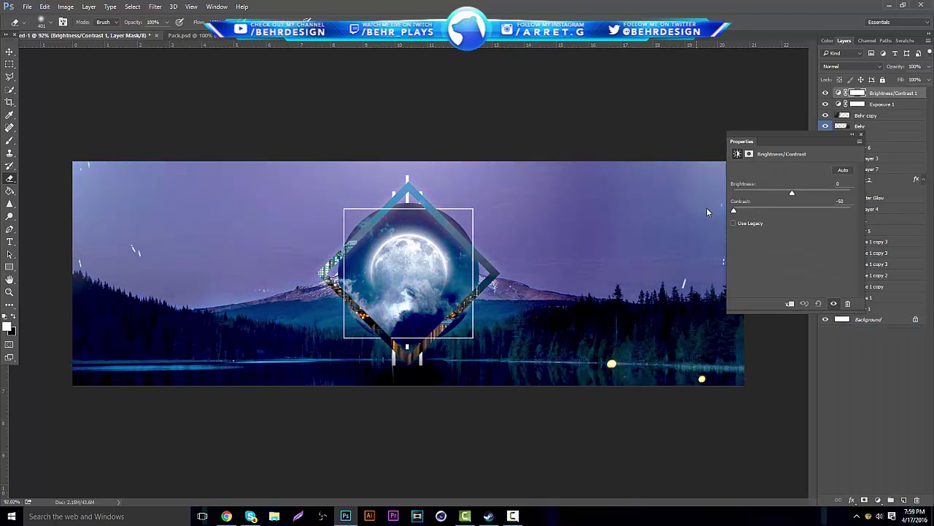
Step: Set the Brightness/Contrast adjustment to brightness -9 and contrast -24
mouse_move(791, 194)
left_mouse_down()
mouse_move(776, 193)
mouse_move(802, 191)
mouse_move(788, 193)
left_mouse_up()
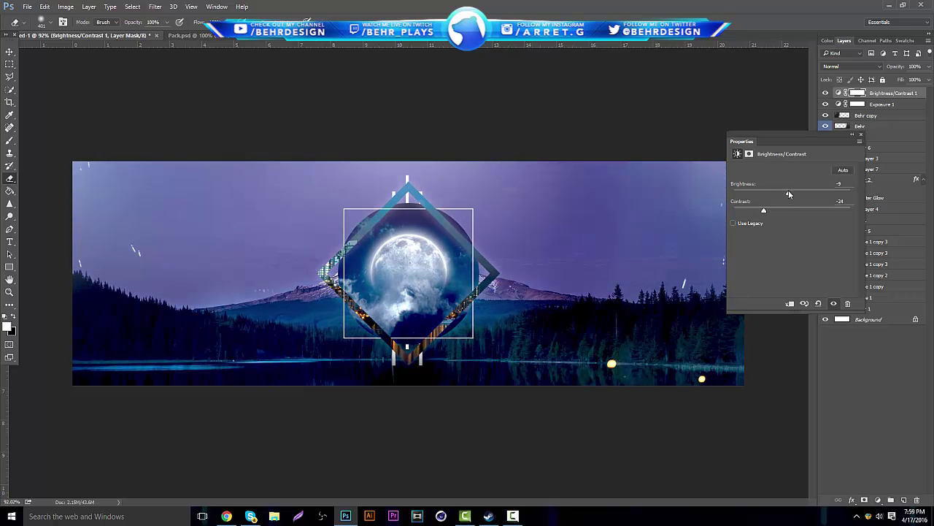
left_click(861, 135)
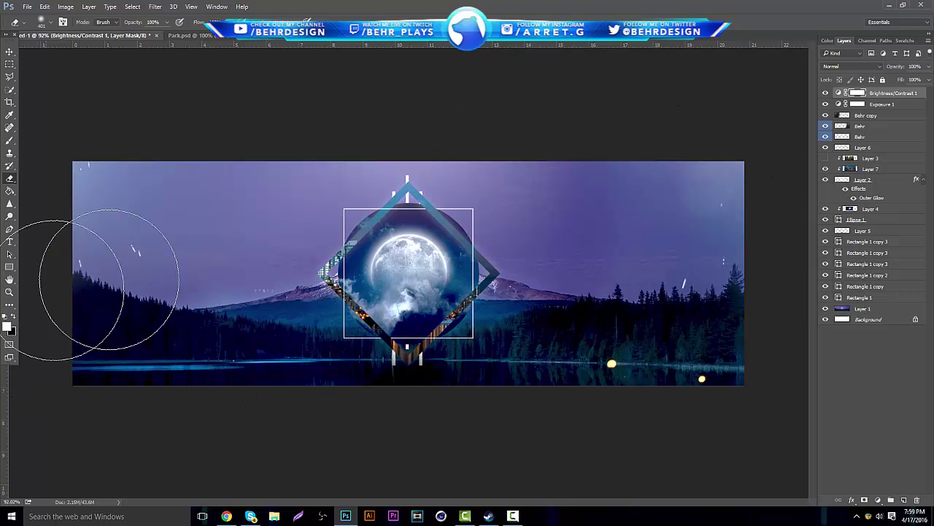
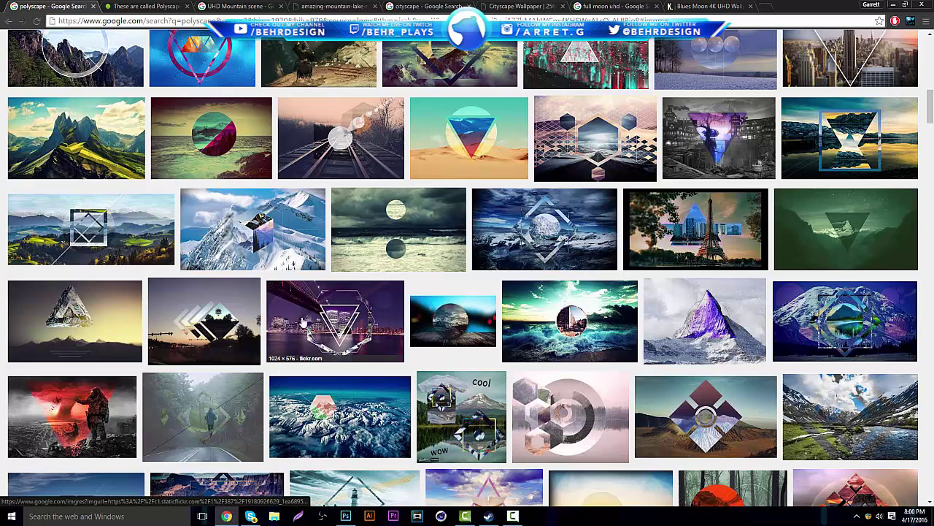
Step: Return to Photoshop and add a new layer directly below the Ellipse 1 layer
left_click(226, 516)
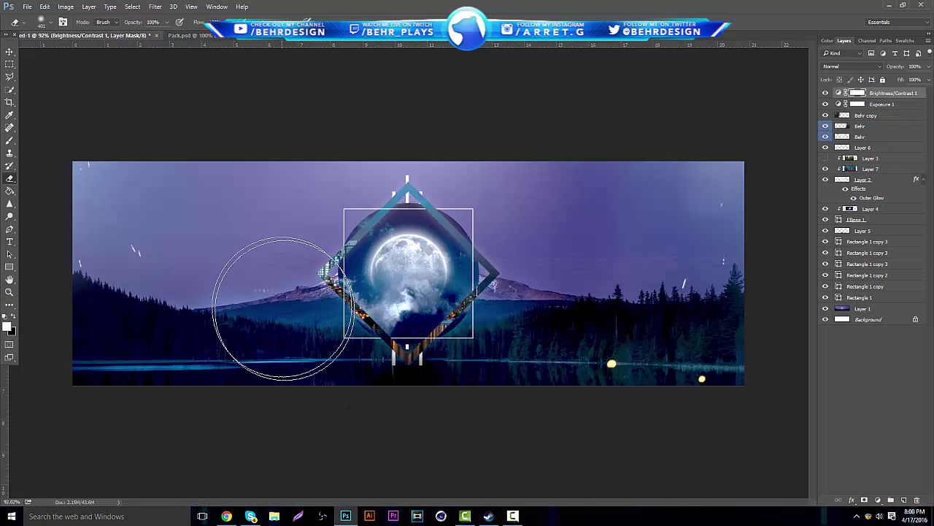
left_click(10, 76)
left_click(904, 500)
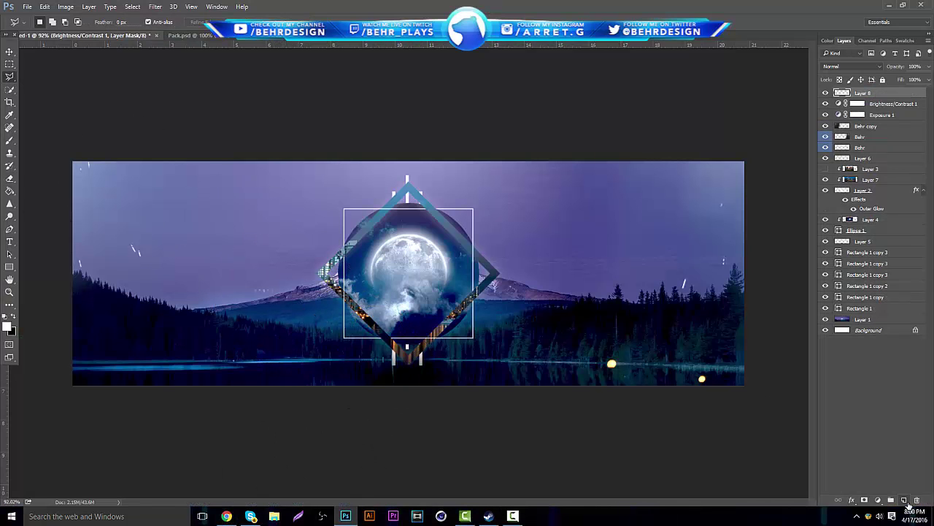
left_click_drag(881, 95, 861, 237)
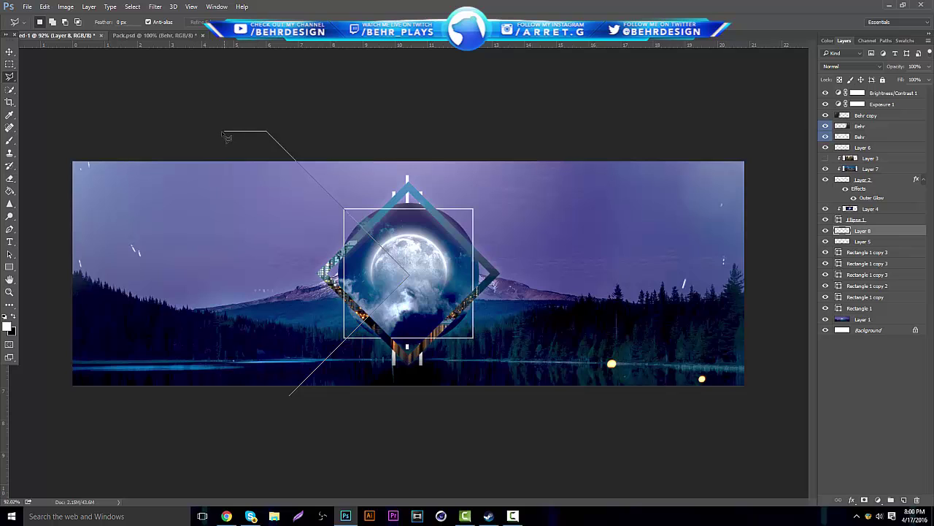
double_click(260, 130)
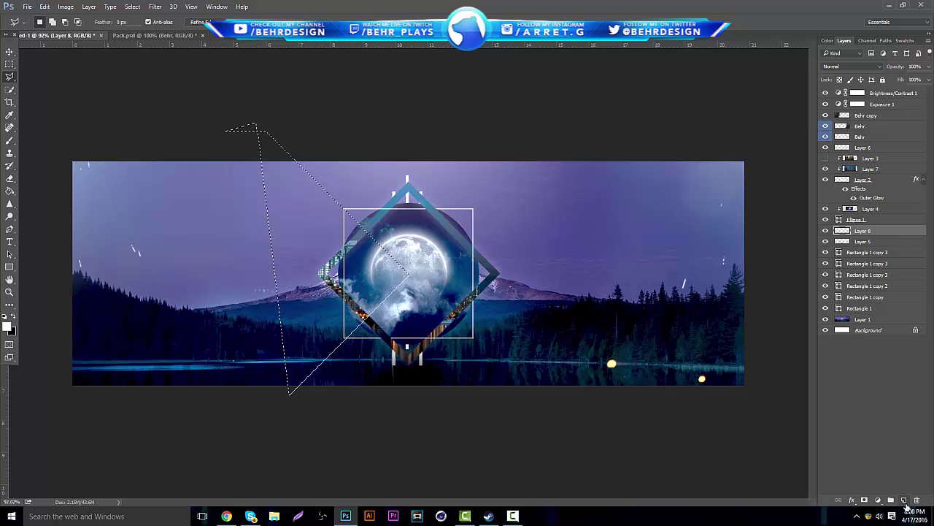
left_click(12, 65)
left_click(41, 109)
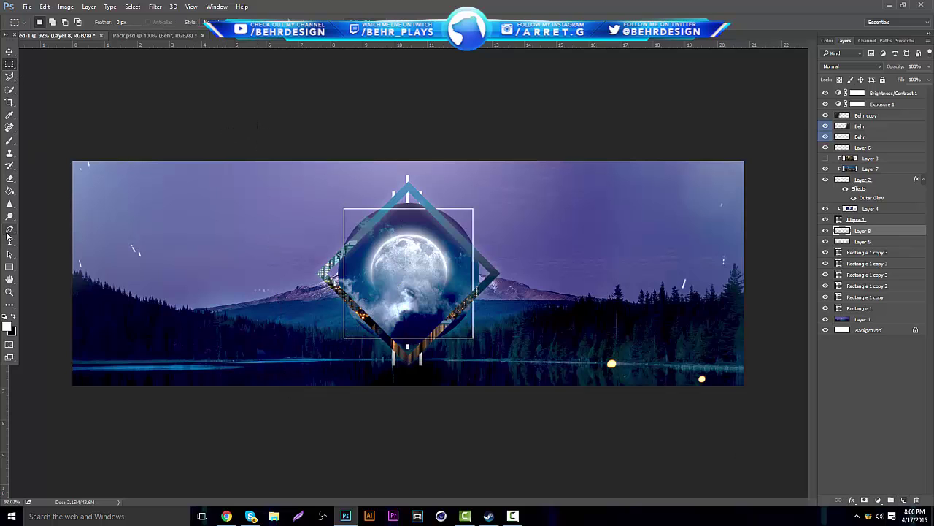
Step: Set the brush size to 2 px and draw an open V-shaped pen path from the moon out beyond the banner's upper and lower edges on the left
key("b")
left_click(47, 27)
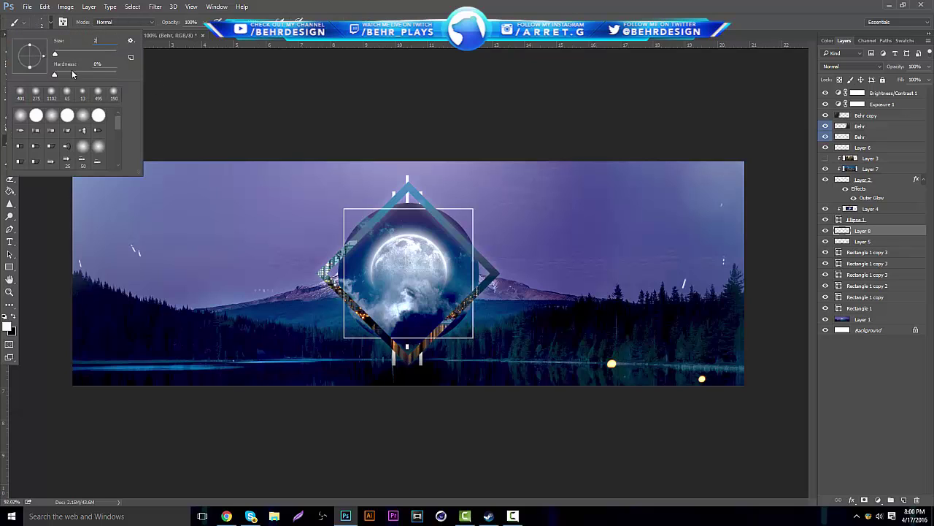
left_click(9, 228)
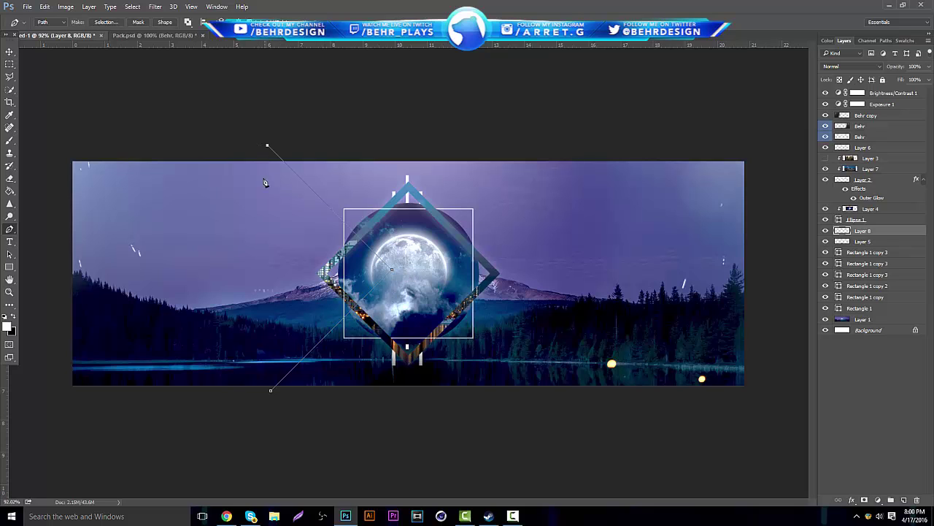
Step: Stroke the V-shaped path with the white 2 px brush, without simulated pressure, and delete the path
right_click(321, 118)
right_click(284, 159)
left_click(250, 159)
right_click(291, 150)
left_click(268, 148)
right_click(280, 159)
right_click(255, 146)
left_click(202, 166)
right_click(337, 273)
left_click(343, 98)
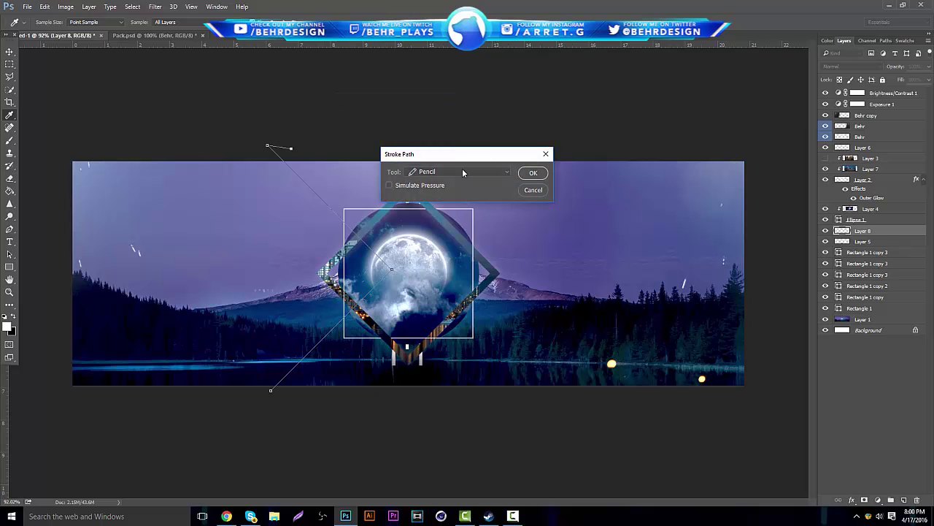
left_click(463, 172)
left_click(456, 192)
left_click(533, 173)
right_click(473, 183)
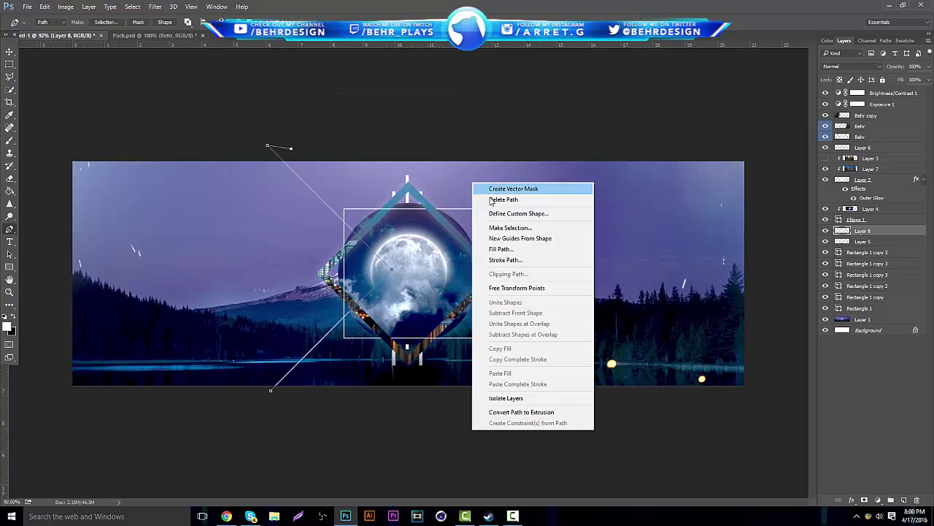
left_click(493, 200)
Step: Duplicate the diagonal line layer, flip the copy horizontally and move it to mirror the lines on the emblem's right side
key("ctrl+j")
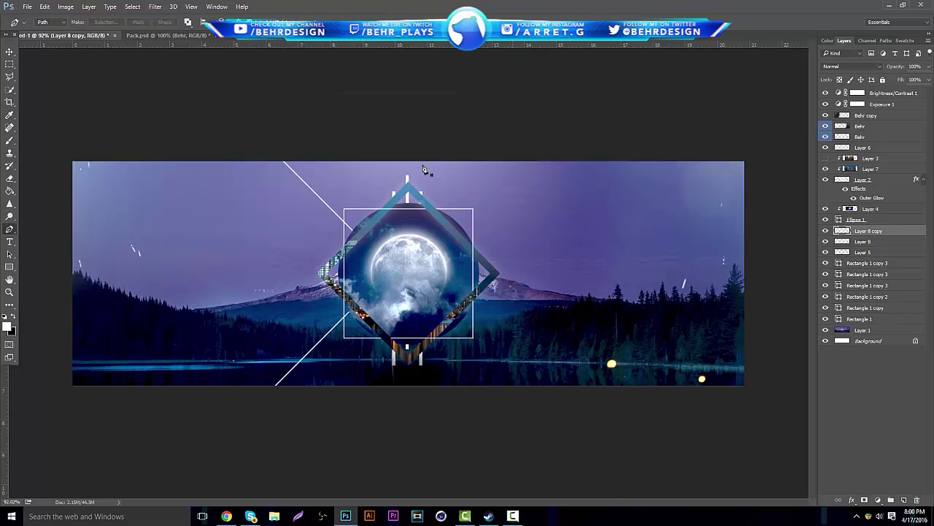
left_click(45, 7)
mouse_move(102, 207)
left_click(219, 312)
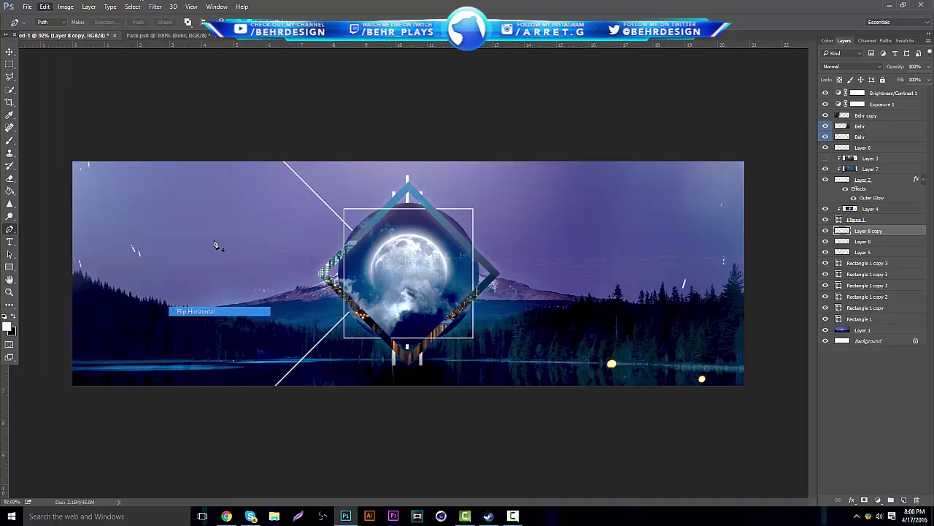
key("v")
left_click_drag(325, 290, 491, 291)
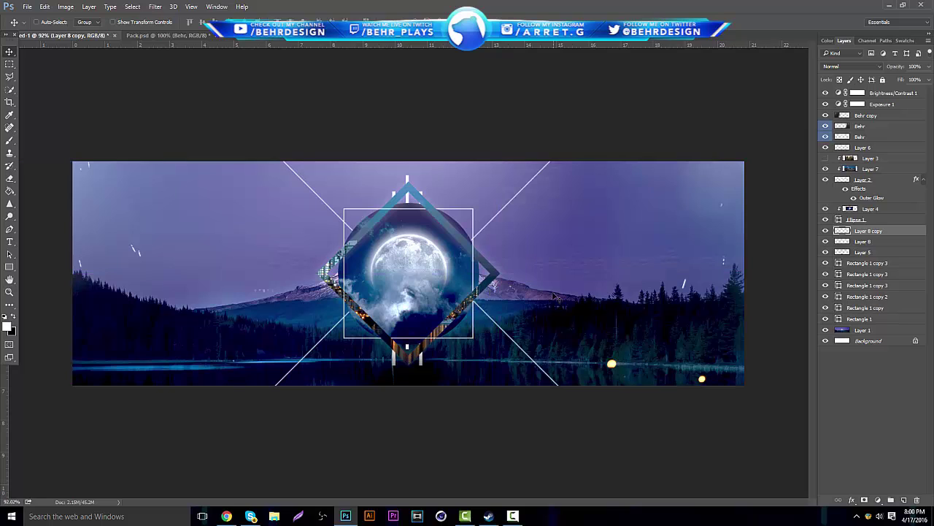
left_click_drag(559, 281, 553, 278)
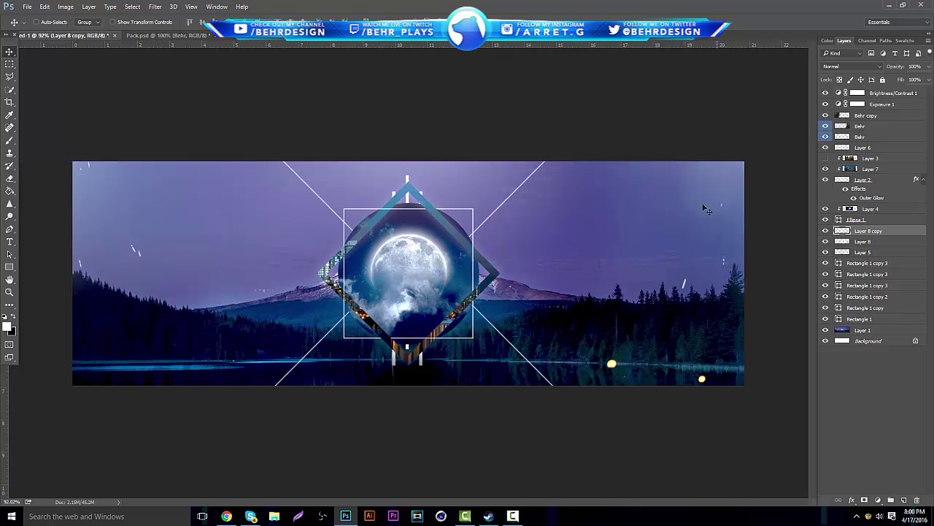
Step: Duplicate the right-hand diagonal lines twice, placing one copy across the banner's bottom-right corner and the other towards its top-left corner
left_click_drag(637, 278, 638, 276)
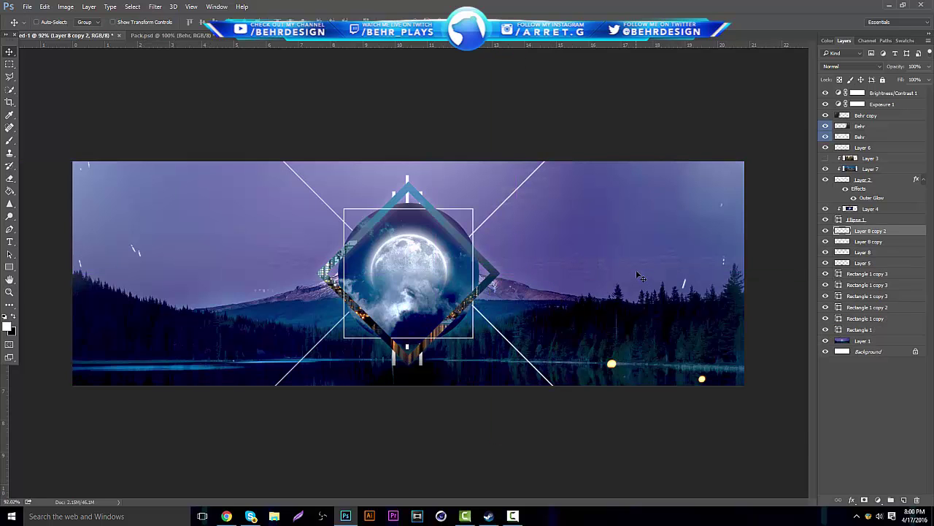
left_click_drag(430, 321, 732, 411)
key("ctrl+j")
left_click_drag(675, 341, 398, 301)
Step: Delete the stray part of the last line copy in the banner's lower-left area, leaving only its top-left corner line
left_click(10, 67)
mouse_move(236, 394)
left_mouse_down()
mouse_move(52, 328)
mouse_move(27, 299)
left_mouse_up()
key("Delete")
key("ctrl+d")
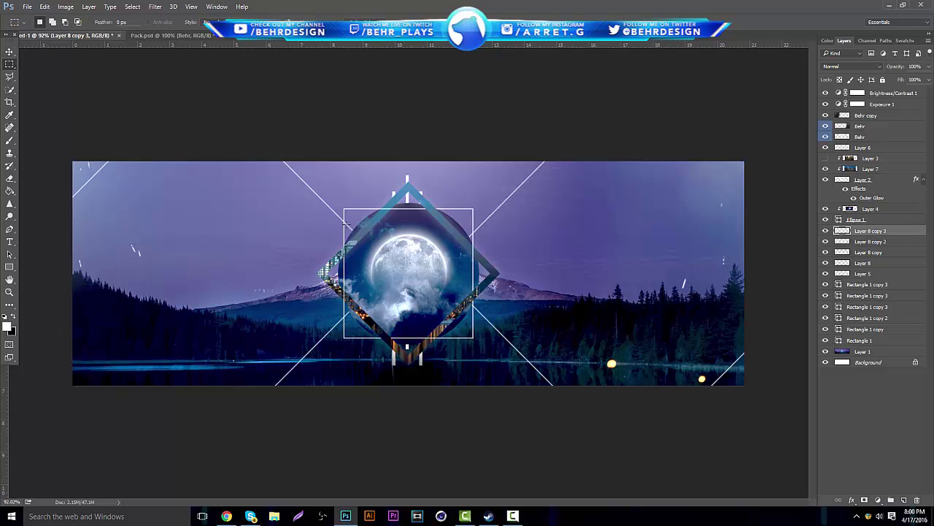
Step: Preview the lower light overlays in Pack.psd one at a time and return to the banner document
left_click(166, 35)
left_click(826, 201)
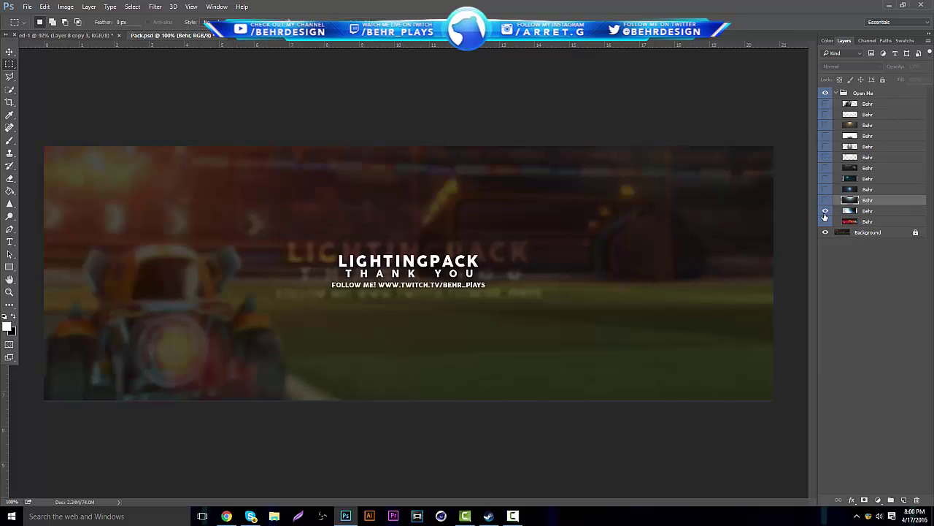
left_click(825, 211)
left_click(825, 211)
left_click(825, 222)
left_click(825, 222)
left_click(70, 35)
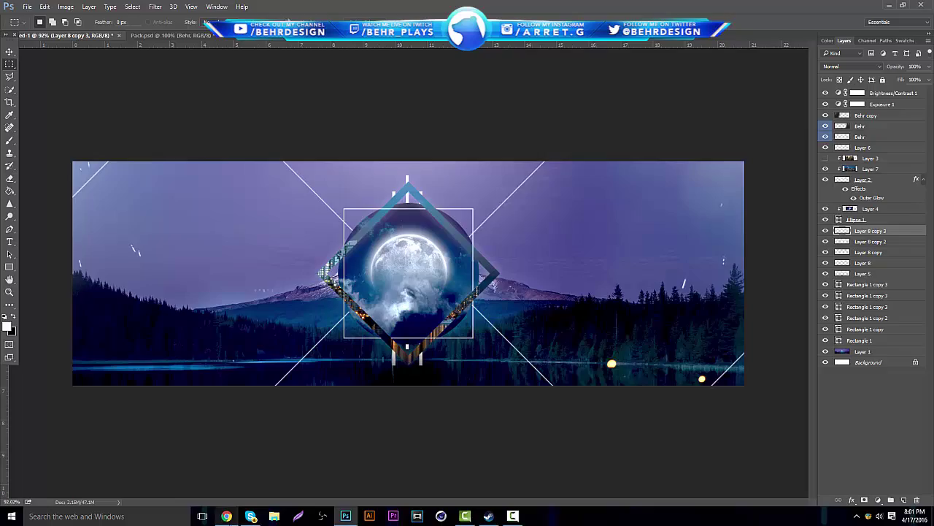
Step: Switch to Chrome, examine the polyscape image search results for more design ideas, and return to Photoshop
left_click(226, 516)
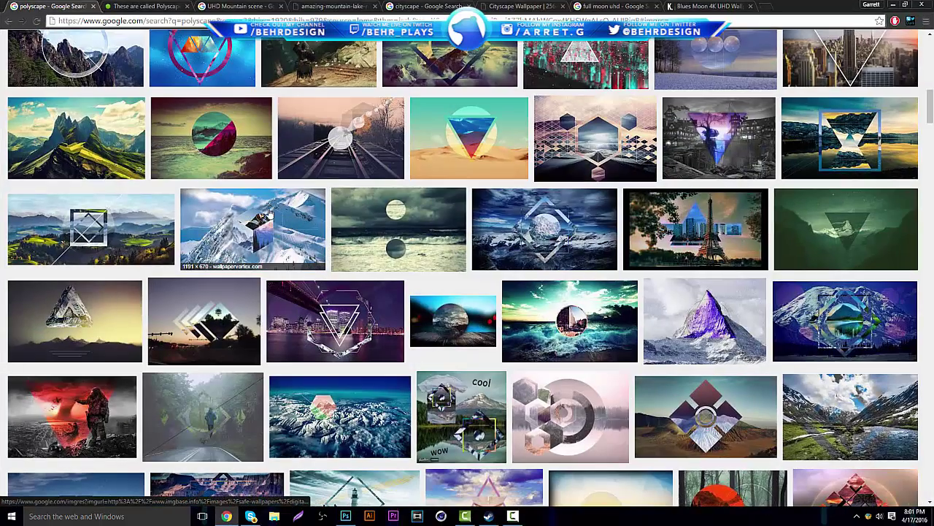
scroll(238, 334, "down", 2)
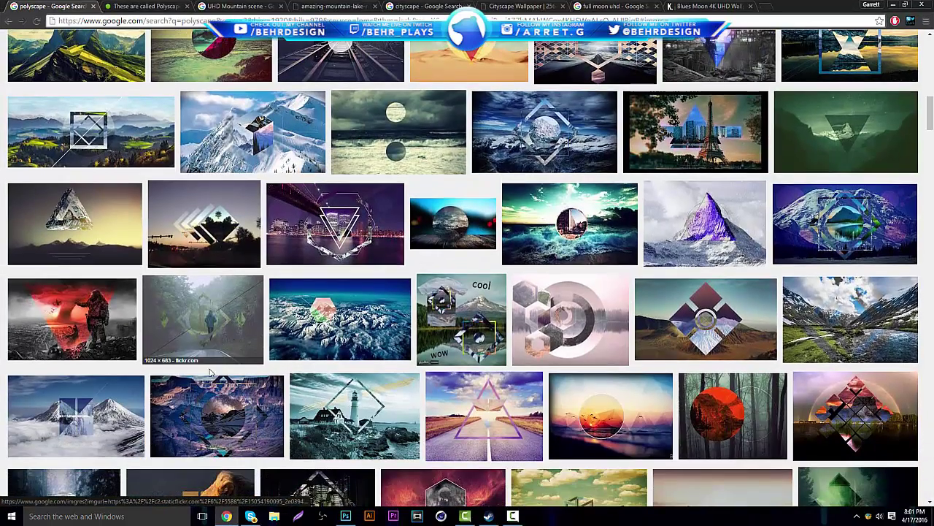
scroll(305, 367, "down", 1)
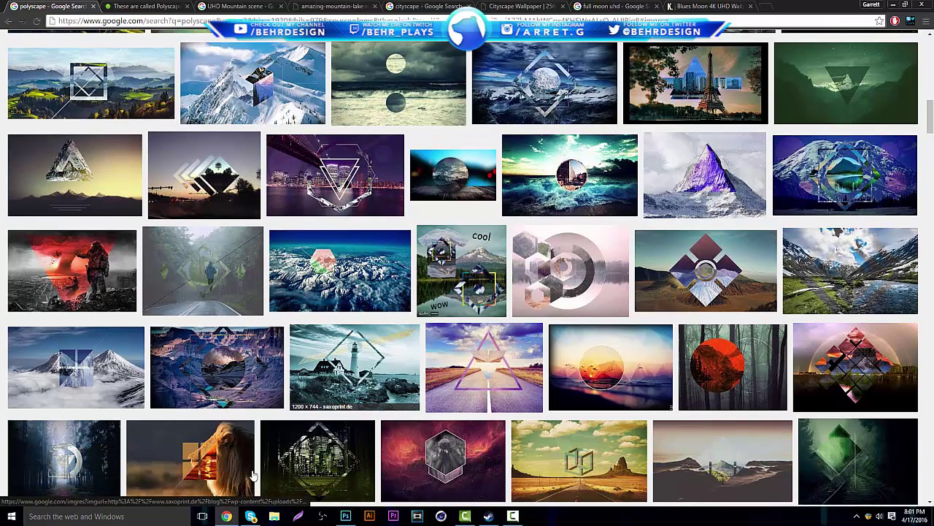
scroll(61, 329, "down", 1)
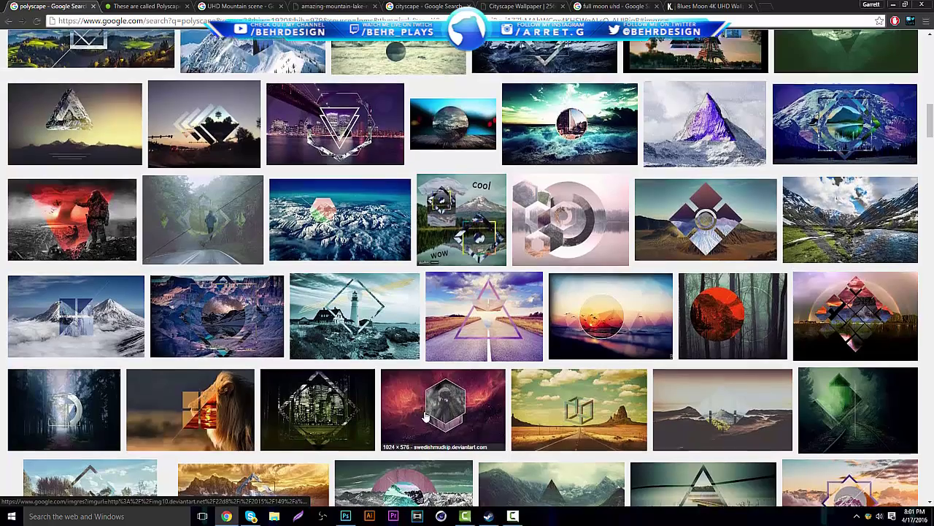
scroll(427, 416, "down", 4)
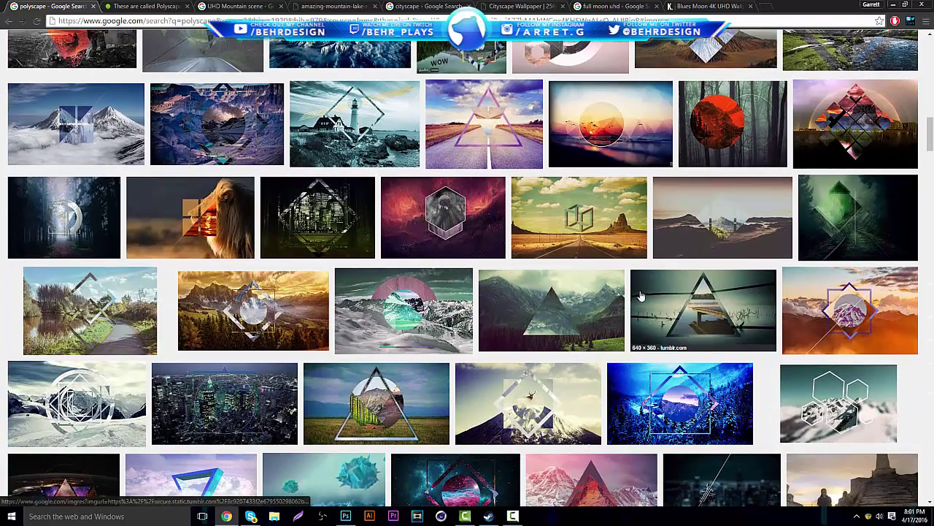
scroll(645, 290, "down", 1)
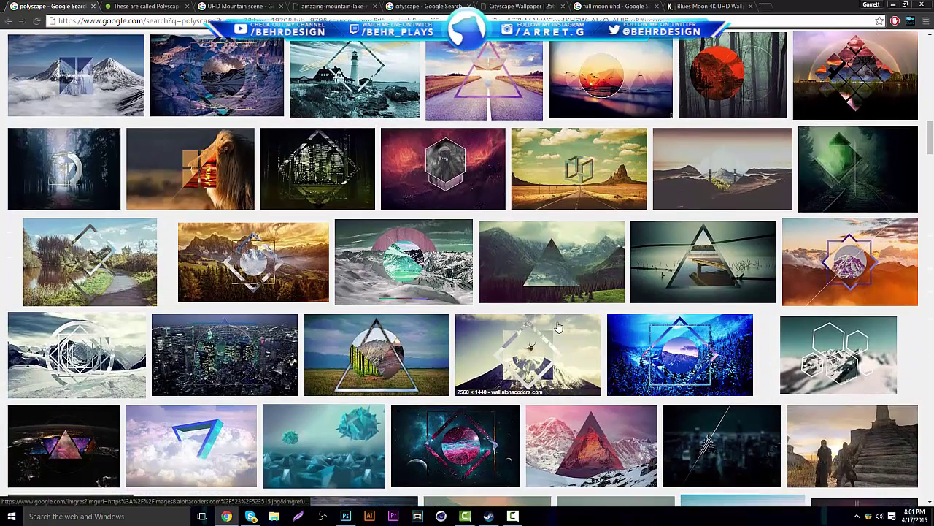
scroll(280, 415, "down", 1)
scroll(280, 414, "down", 2)
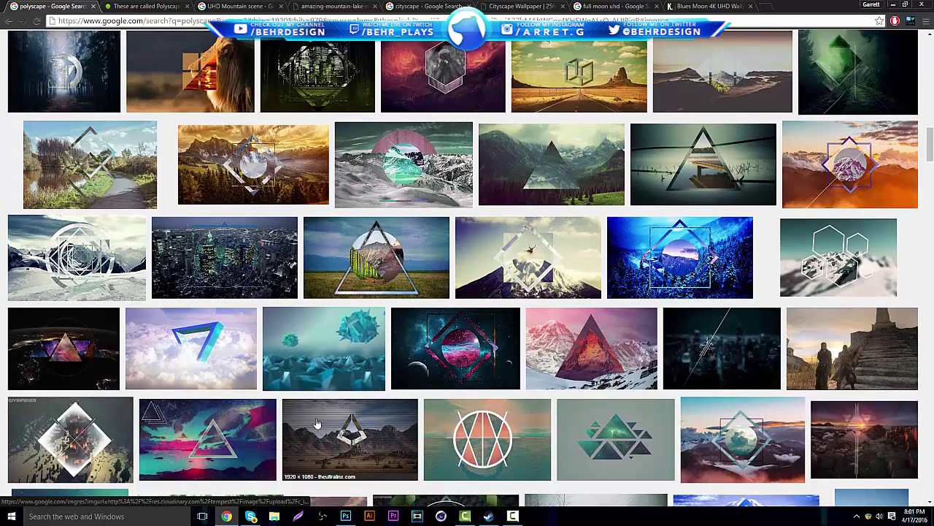
scroll(318, 425, "down", 1)
scroll(348, 363, "down", 2)
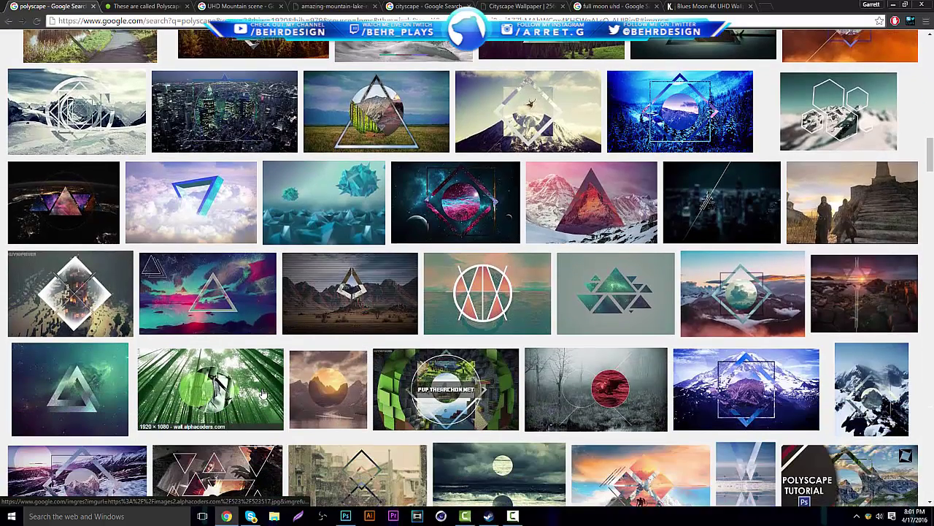
left_click(345, 516)
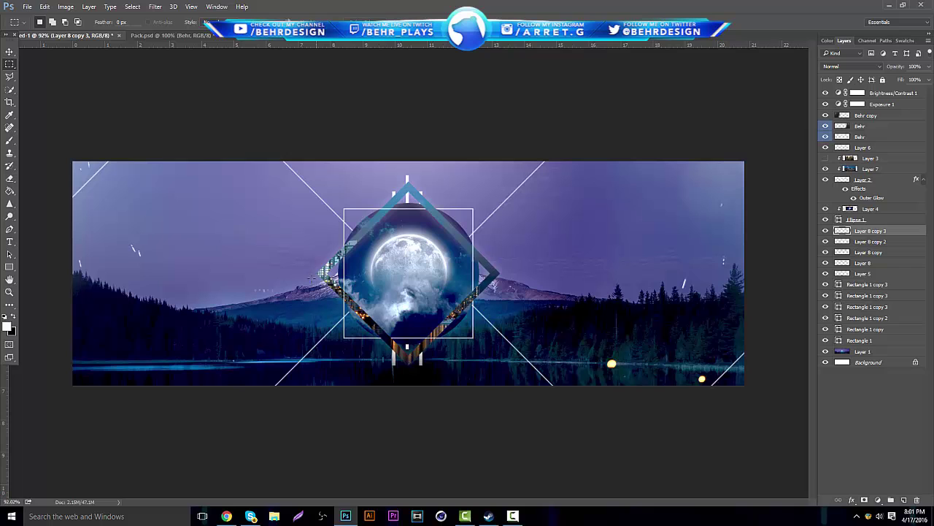
Step: Duplicate the city skyline layer Layer 7 and lower the copy's opacity to 45%
left_click(9, 292)
left_click(413, 272)
left_click(402, 256)
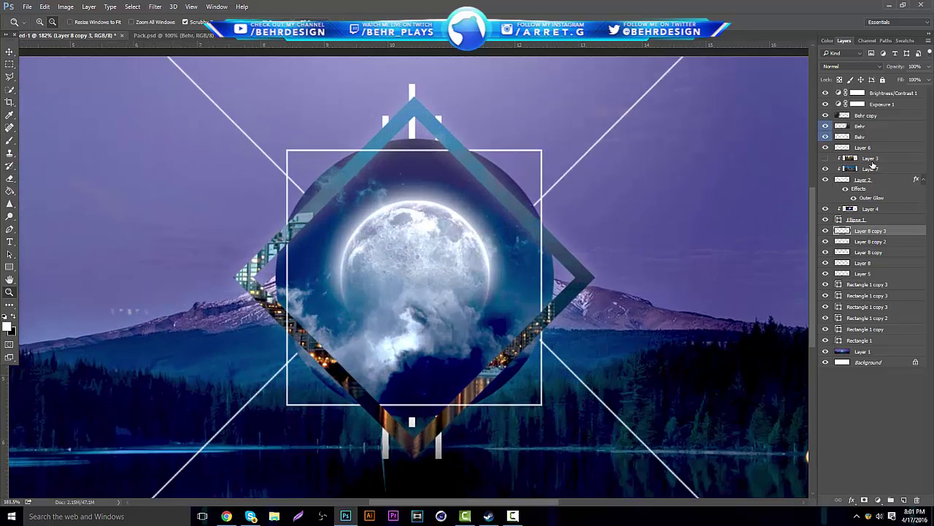
left_click(826, 170)
left_click(825, 169)
left_click(859, 169)
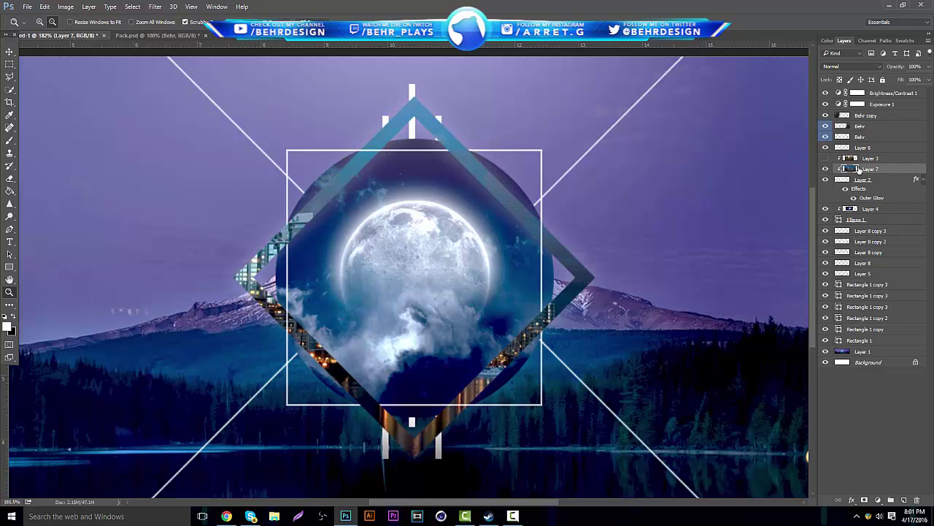
key("ctrl+j")
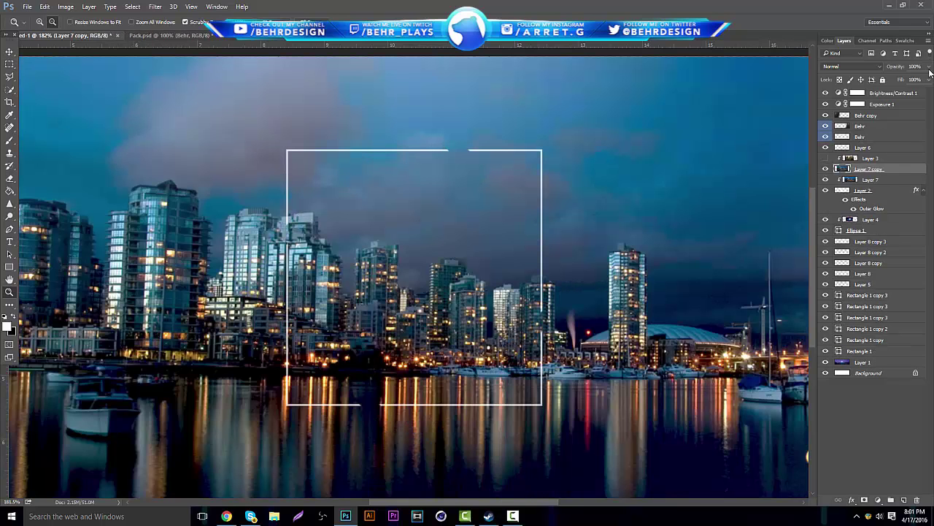
left_click(930, 67)
left_click_drag(925, 78, 903, 91)
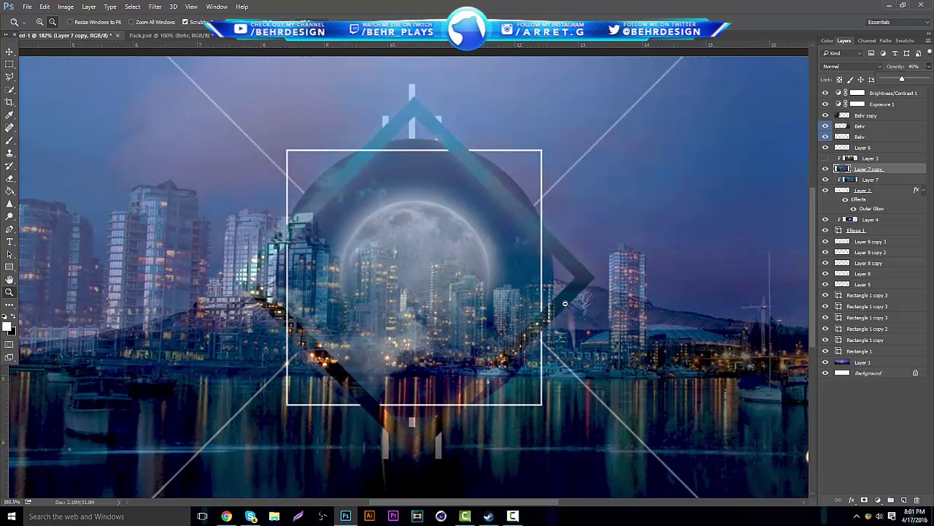
Step: Outline the two buildings right of the moon with the Pen tool and turn the path into a selection
left_click_drag(565, 302, 574, 272)
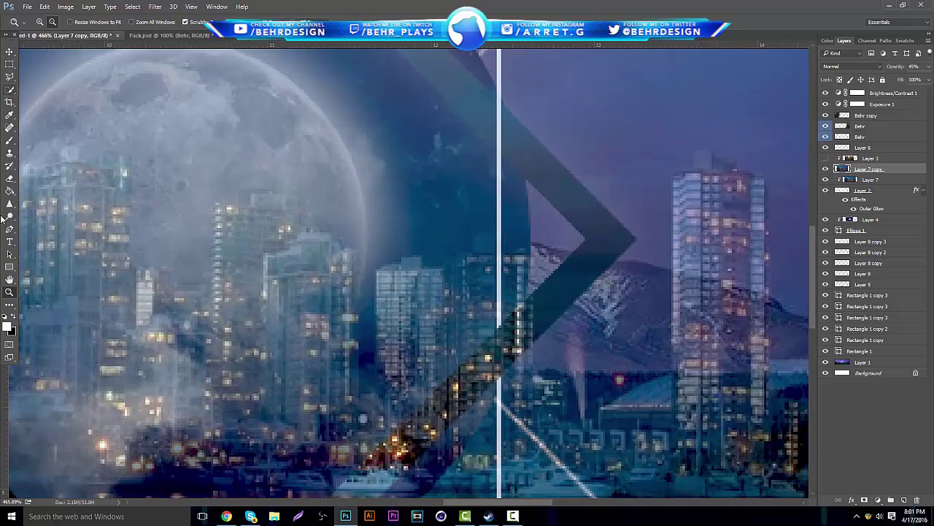
left_click(11, 230)
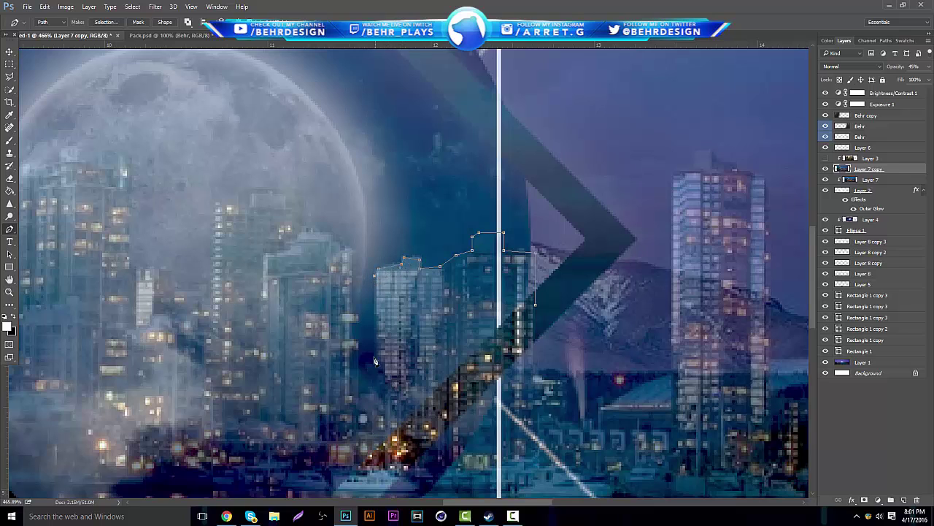
left_click(375, 364)
scroll(368, 367, "down", 1)
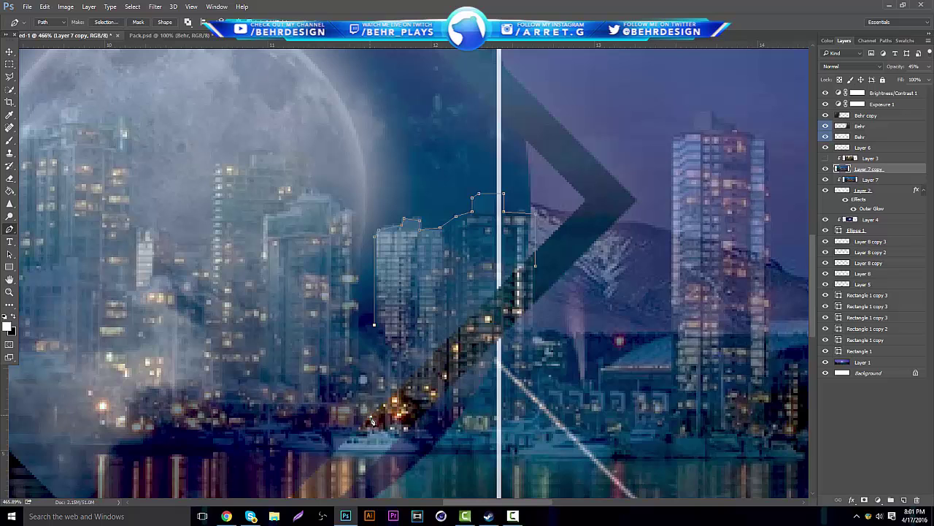
right_click(510, 255)
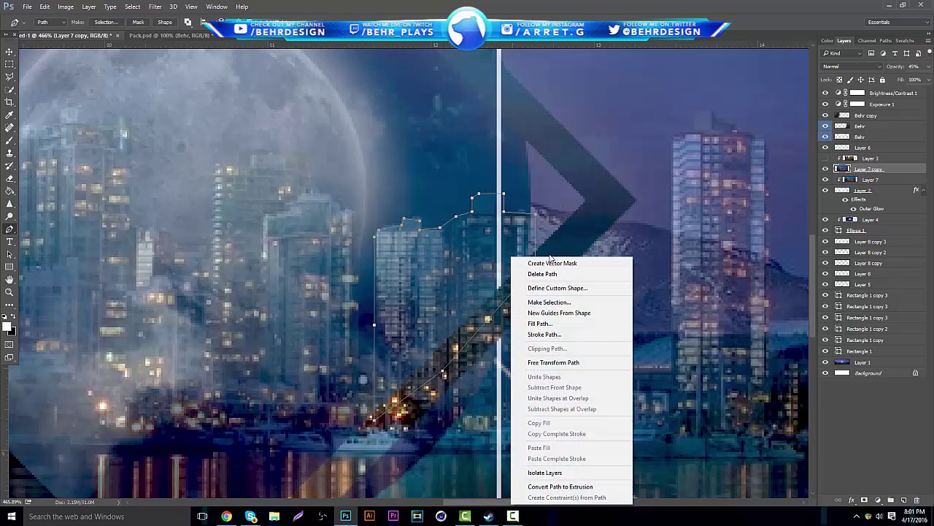
left_click(563, 305)
left_click(521, 153)
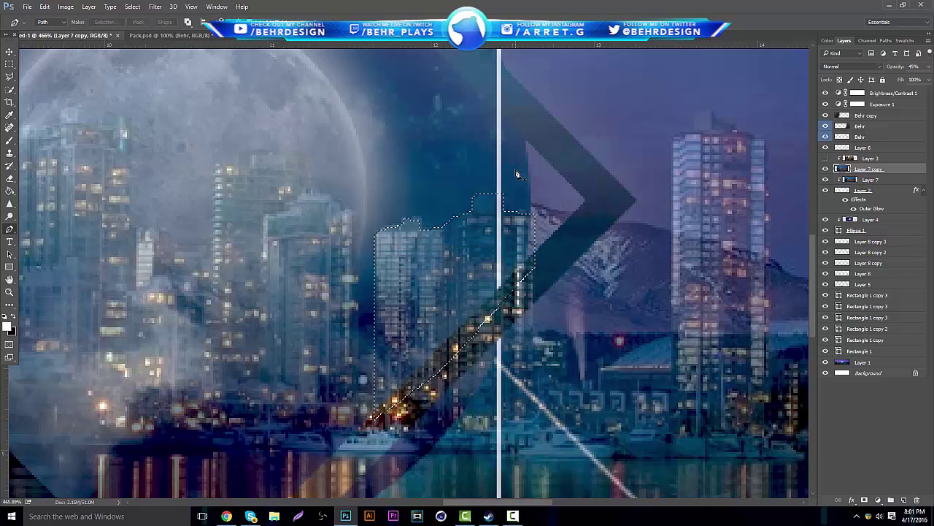
Step: Copy the selected buildings onto a new layer at 100% opacity and hide the skyline layer Layer 7 copy
key("ctrl+shift+alt+n")
key("ctrl+h")
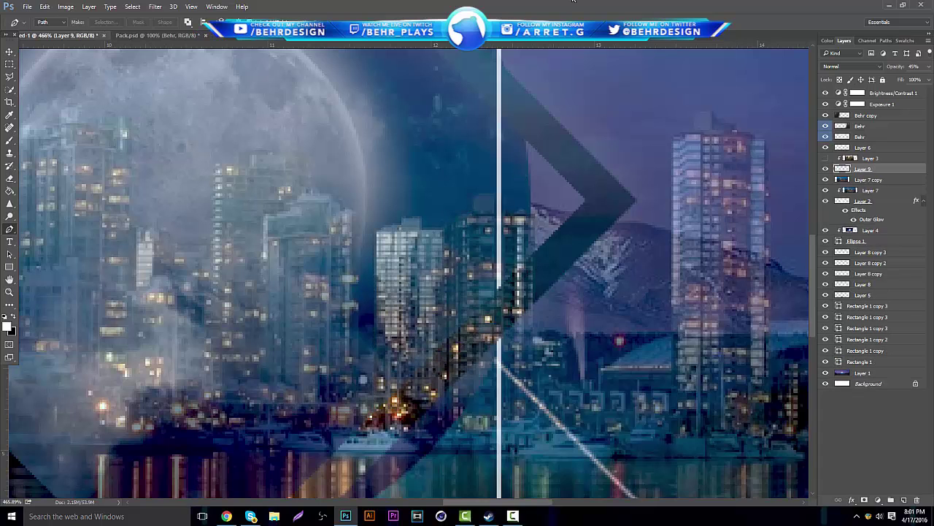
left_click(927, 68)
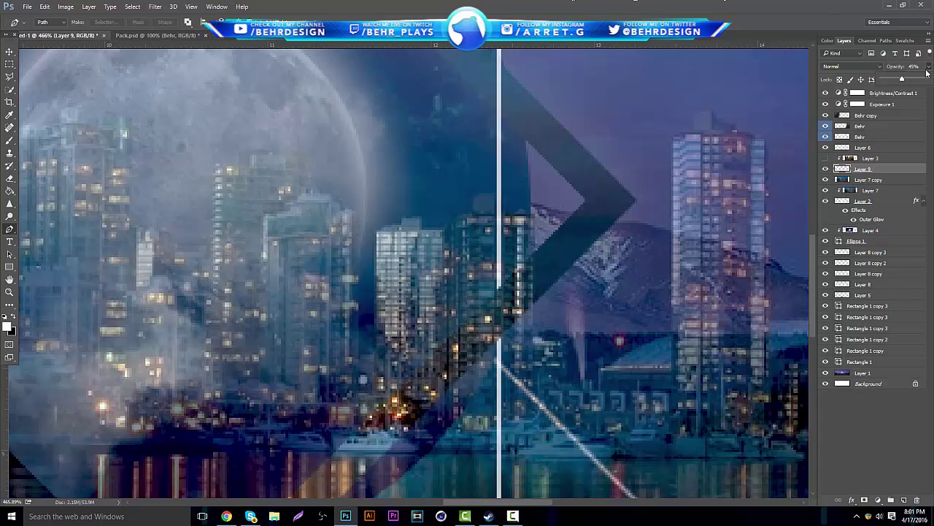
left_click(826, 179)
Step: Review the cut-out buildings against the whole banner and hide their layer, Layer 9
left_click(9, 292)
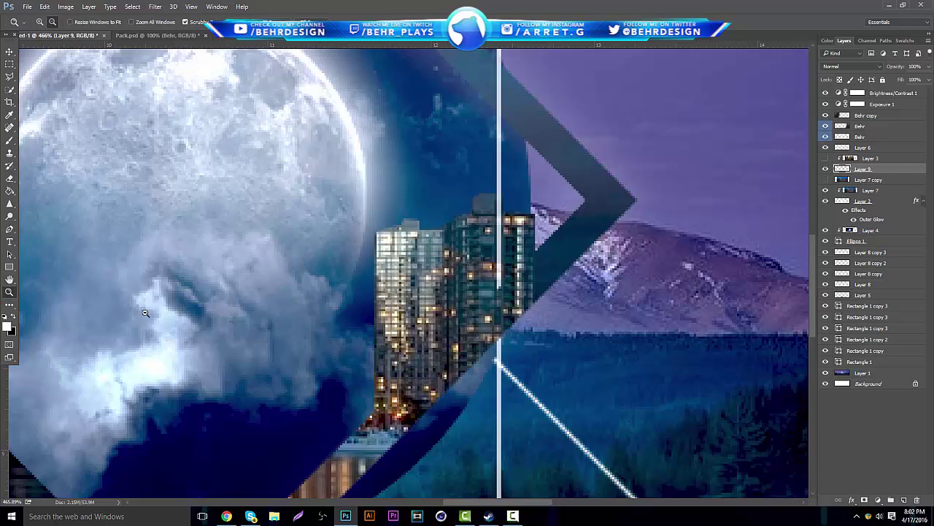
scroll(487, 328, "down", 10)
scroll(425, 307, "up", 3)
left_click(395, 268)
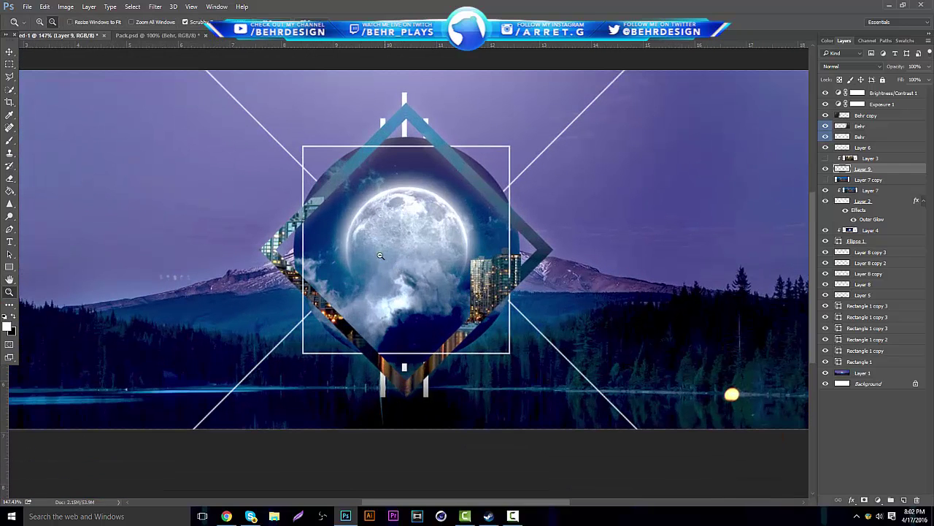
left_click(825, 169)
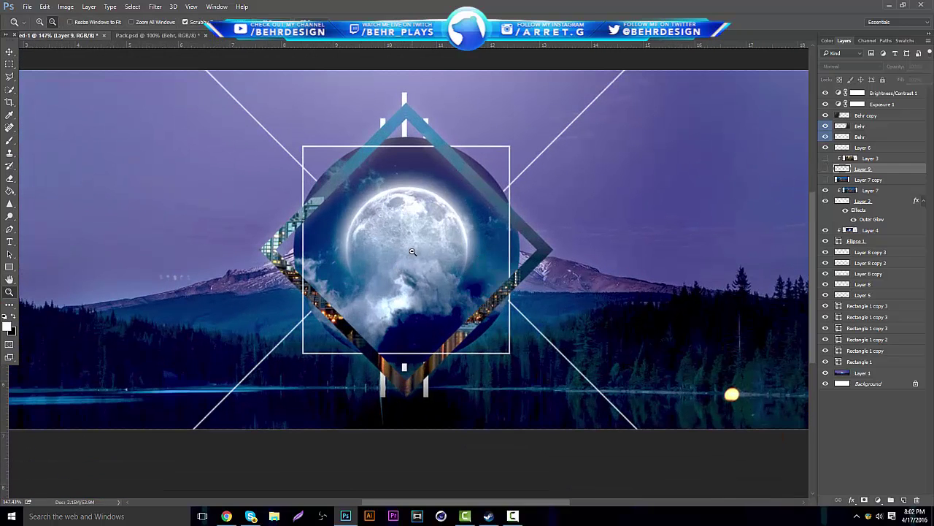
left_click_drag(413, 252, 399, 230)
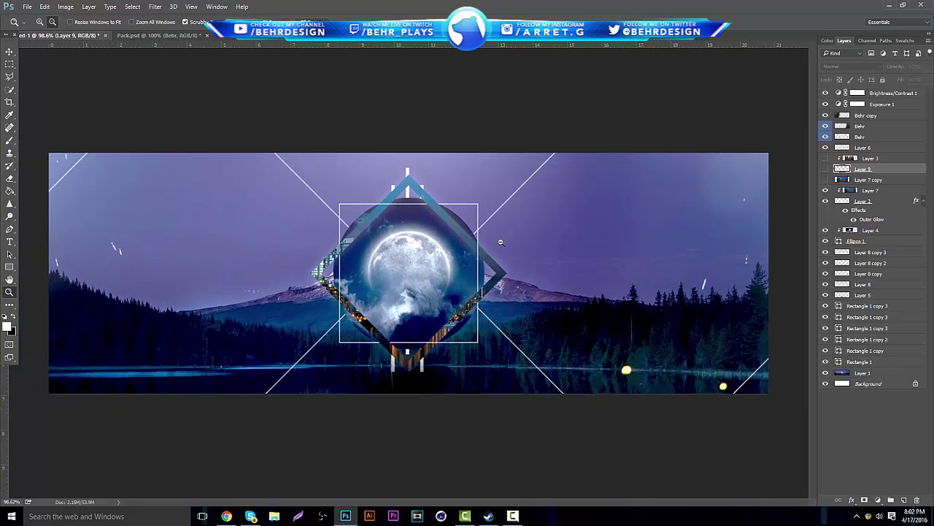
Step: Preview the top two light overlays in Pack.psd and copy the white top light into the banner document
left_click(156, 35)
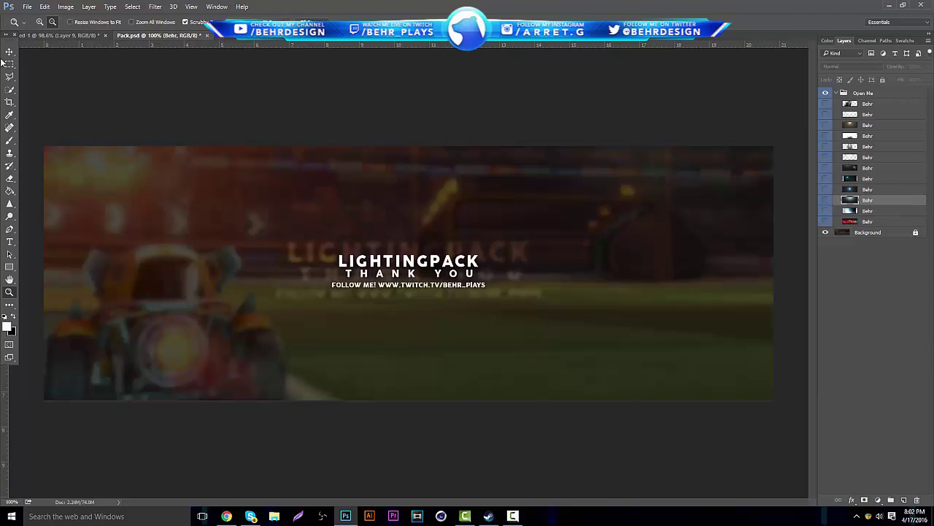
key("v")
left_click(825, 115)
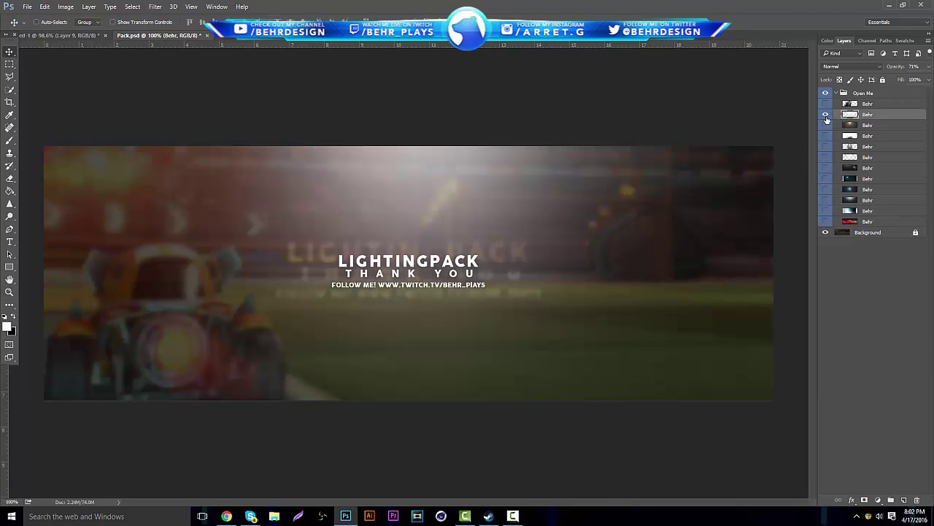
left_click(826, 115)
left_click(825, 104)
left_click(826, 104)
left_click(826, 115)
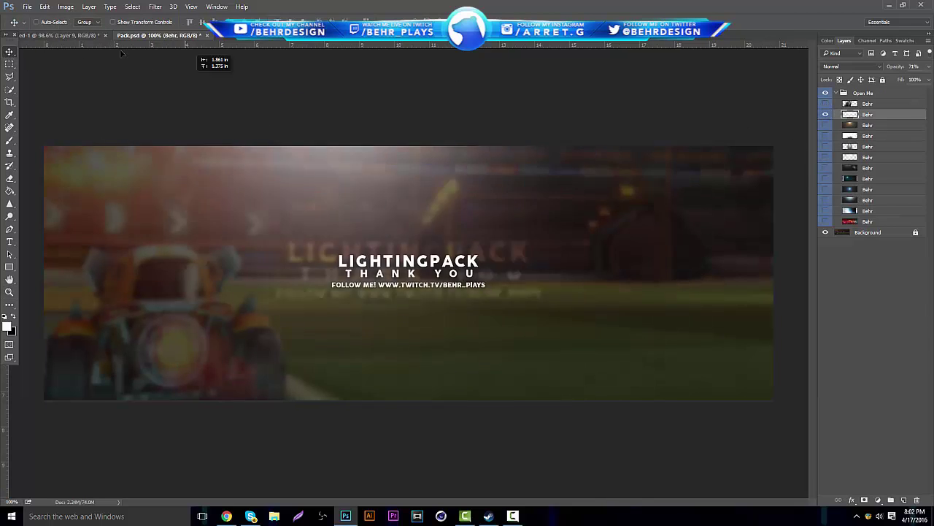
left_click_drag(80, 36, 351, 191)
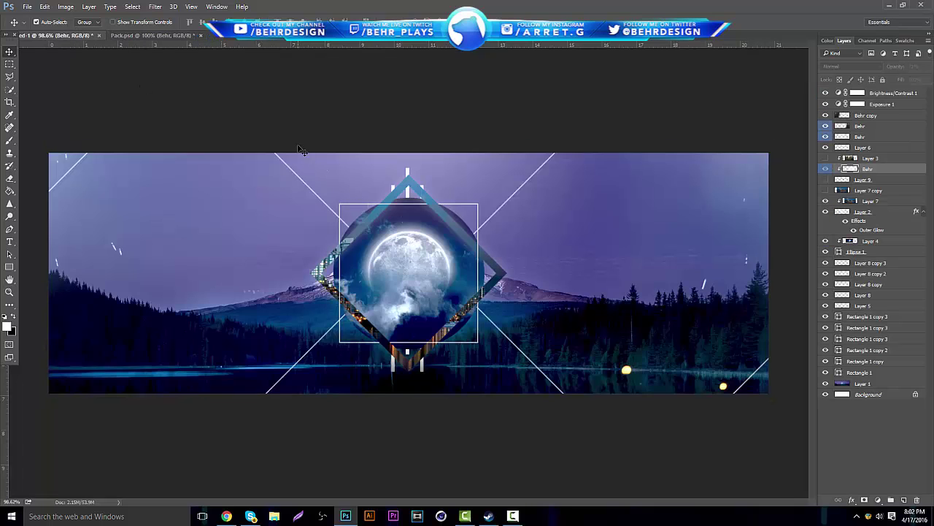
Step: Move the white light layer out of the clipping group to above Layer 6 and position its glow at the banner's top centre
key("ctrl+t")
left_click_drag(282, 240, 186, 98)
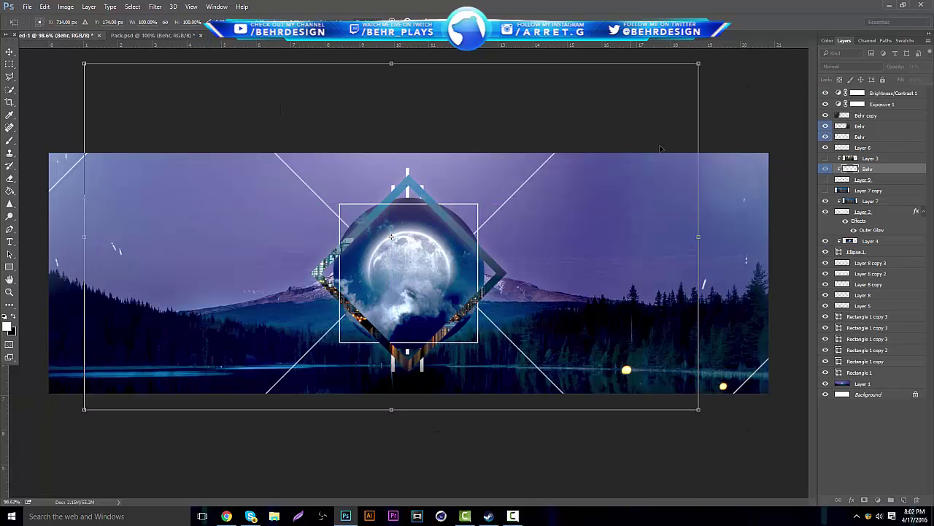
key("Return")
left_click_drag(865, 160, 866, 131)
left_click_drag(343, 192, 365, 265)
Step: Duplicate the white light, then rotate the copy and place it over the banner's lower-right corner
key("ctrl+j")
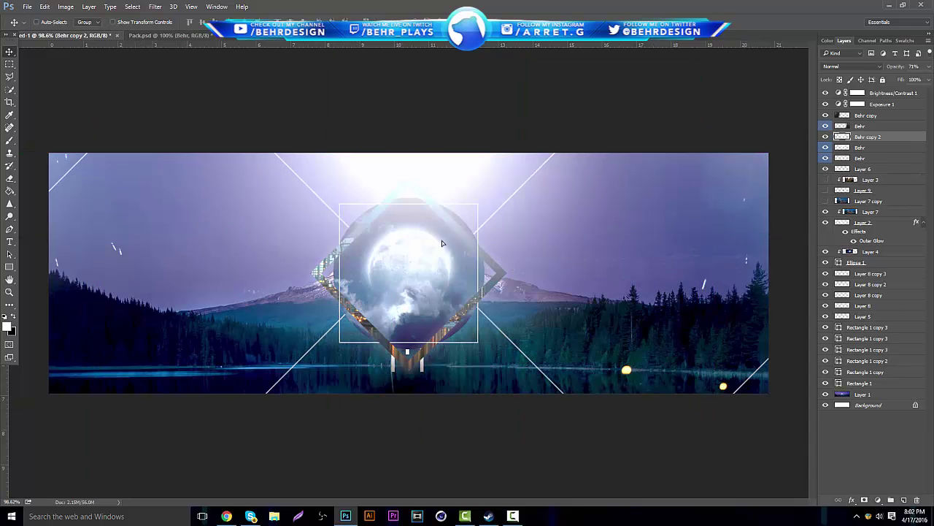
left_click_drag(440, 241, 801, 263)
key("ctrl+t")
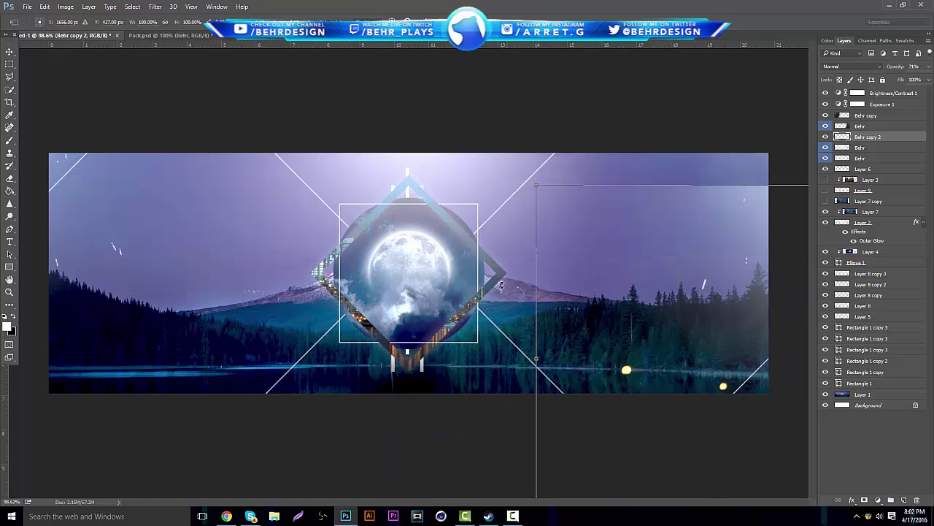
left_click_drag(463, 198, 738, 116)
left_click_drag(737, 363, 660, 391)
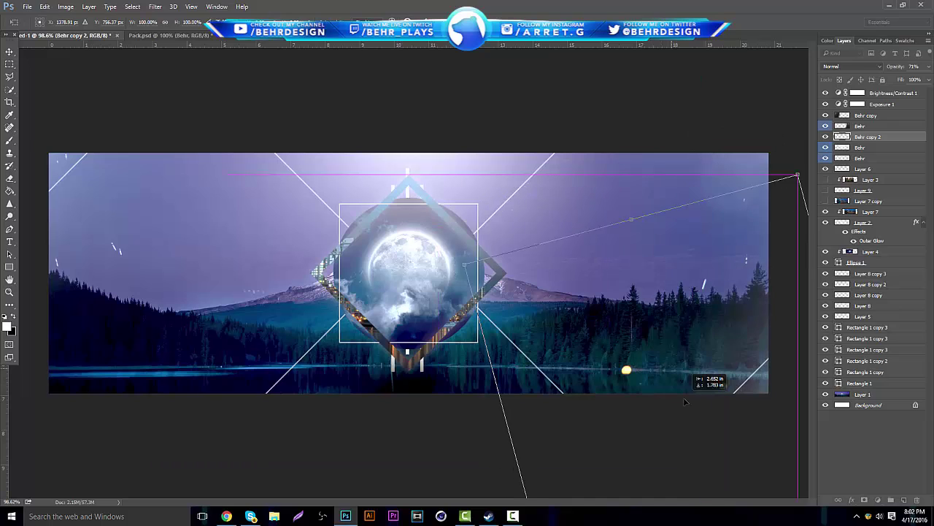
key("Return")
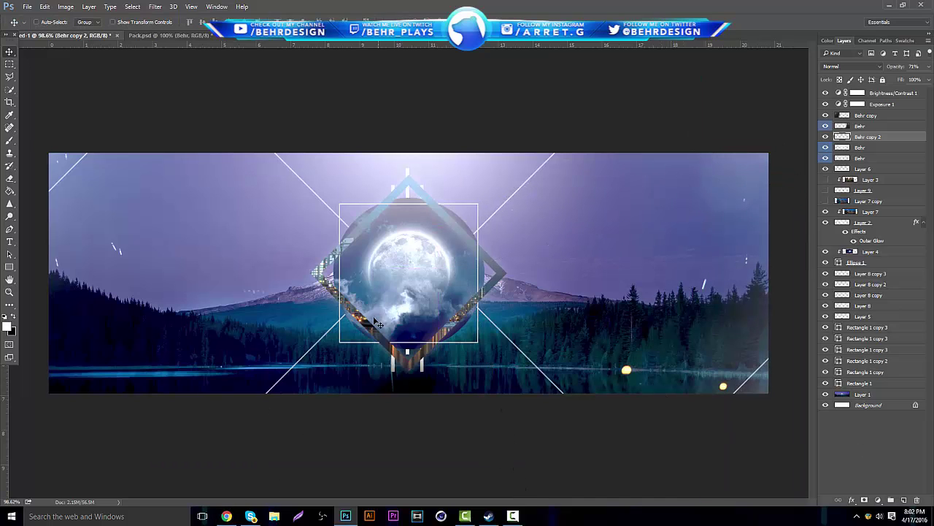
Step: Switch to Chrome, glance over the polyscape examples and search Google Images for "snowy uhd"
left_click(226, 516)
scroll(354, 106, "down", 6)
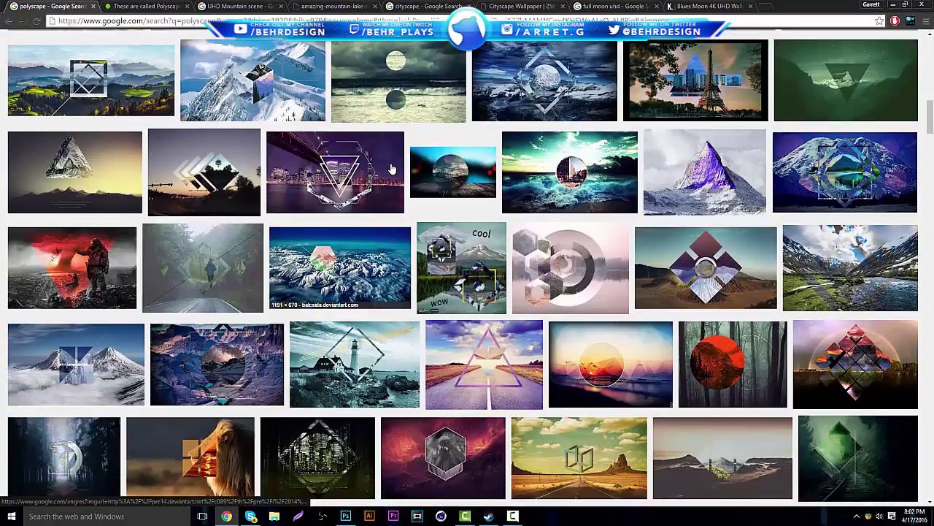
scroll(354, 106, "up", 1)
left_click(431, 6)
left_click(521, 6)
left_click(408, 20)
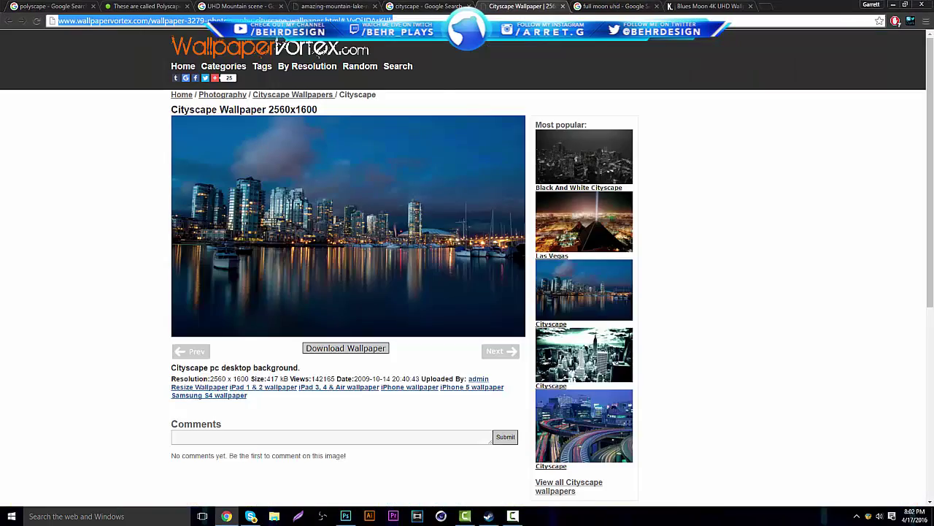
type("snowy uhd")
key("Return")
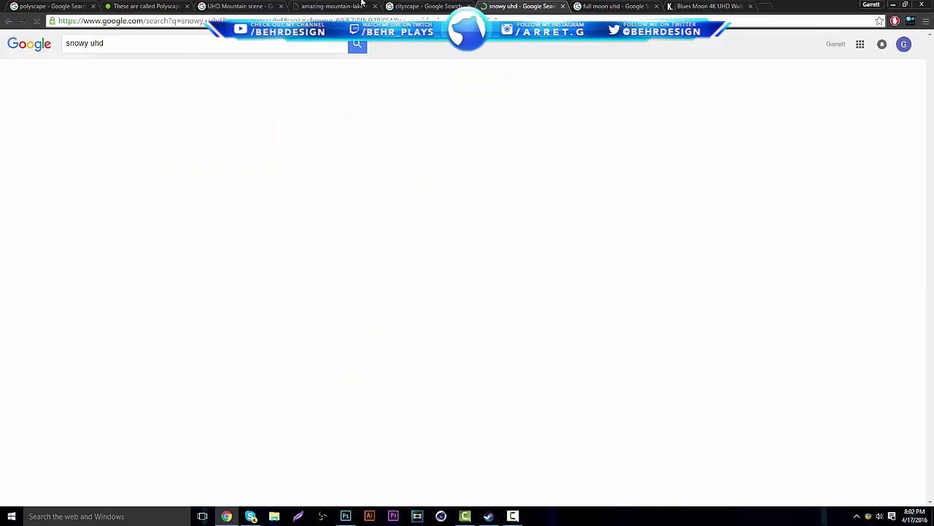
left_click(102, 74)
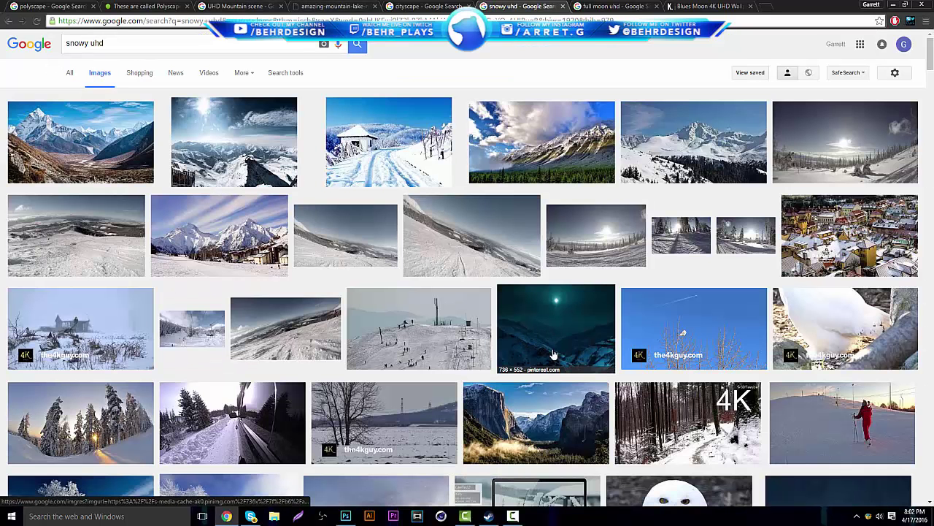
Step: Open the misty valley photo with the cliffs at full size, copy it and paste it into the banner in Photoshop
left_click(536, 427)
left_click(679, 259)
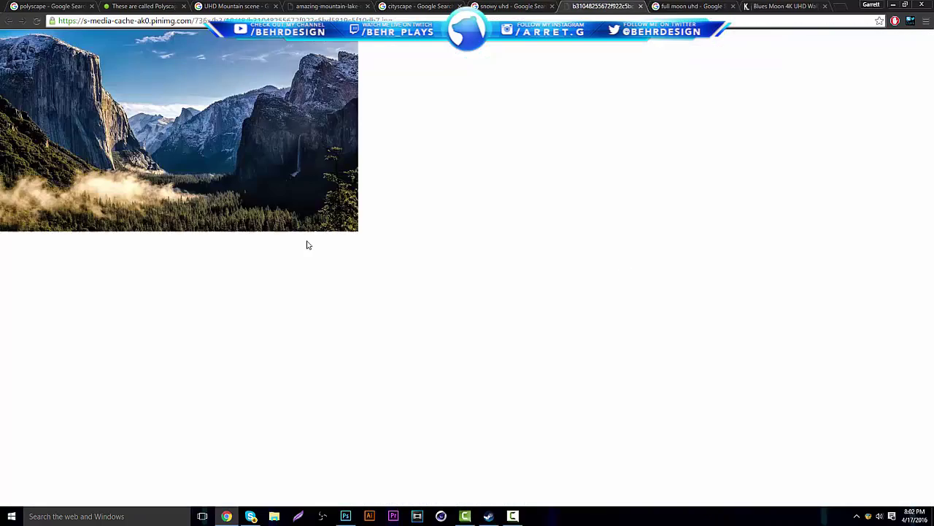
right_click(280, 204)
left_click(325, 234)
left_click(345, 516)
key("ctrl+v")
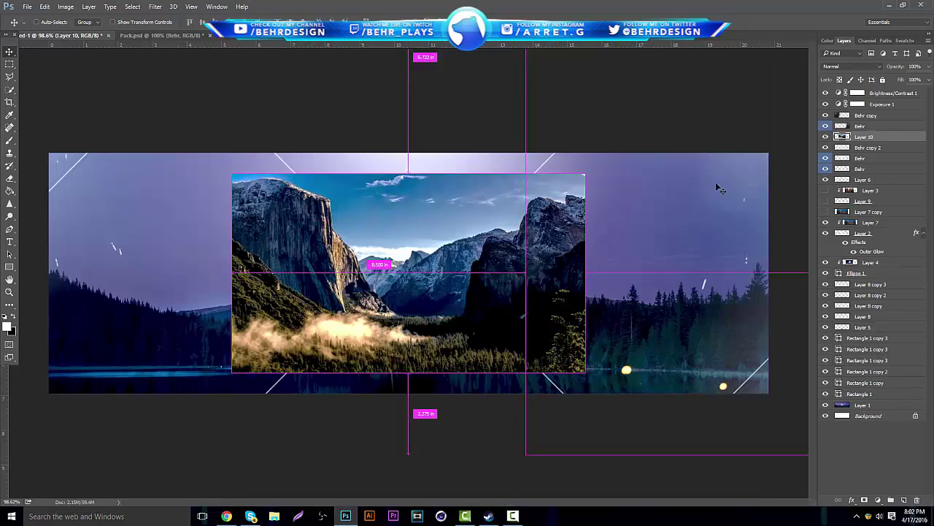
Step: Clip the pasted valley image to the diamond frame Layer 2, hide Layer 7 and shift the image within the frame
left_click_drag(872, 139, 823, 225)
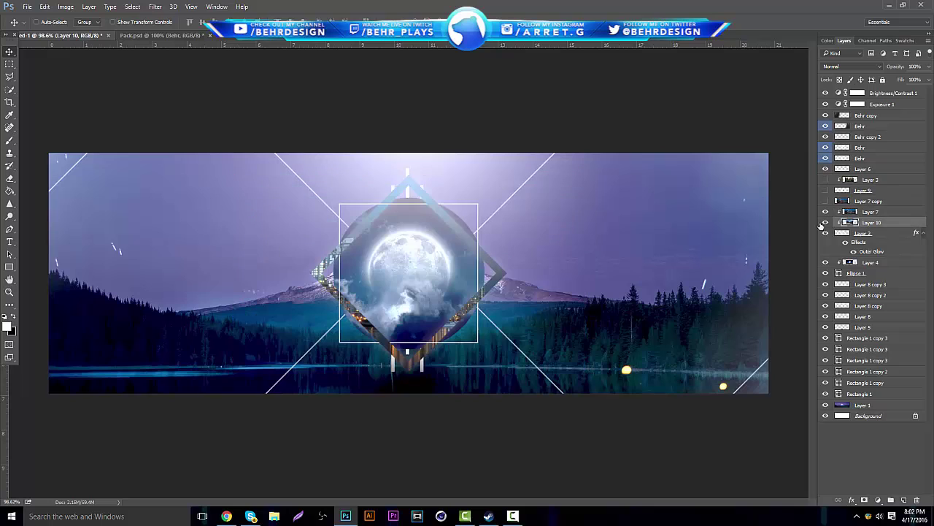
left_click(825, 221)
left_click(9, 65)
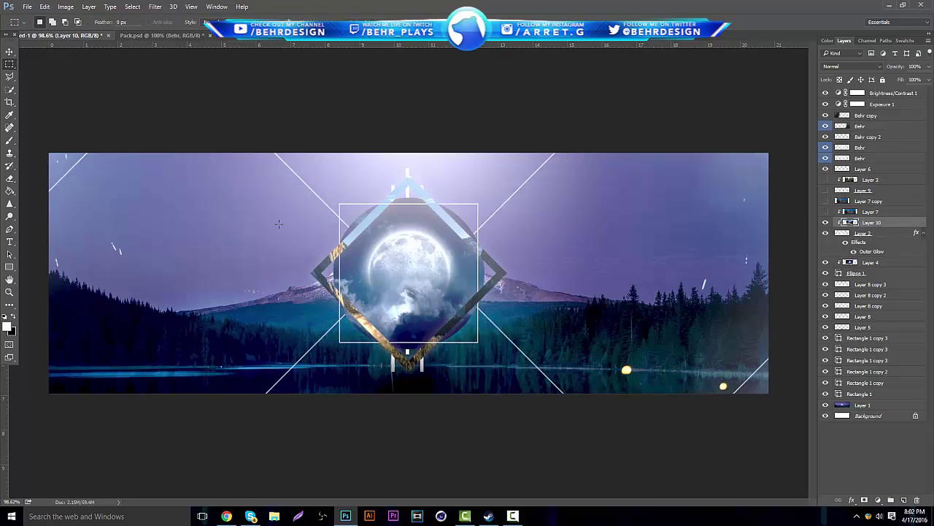
mouse_move(391, 286)
left_mouse_down()
mouse_move(380, 242)
mouse_move(393, 254)
mouse_move(392, 239)
mouse_move(380, 232)
mouse_move(403, 228)
left_mouse_up()
left_click(9, 51)
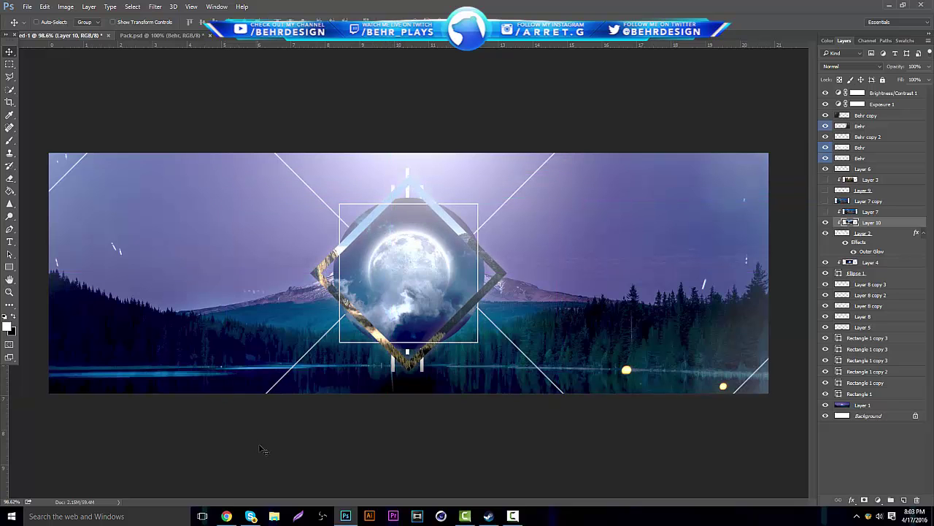
Step: Switch to Chrome and search Google Images for "uhd clouds"
left_click(226, 516)
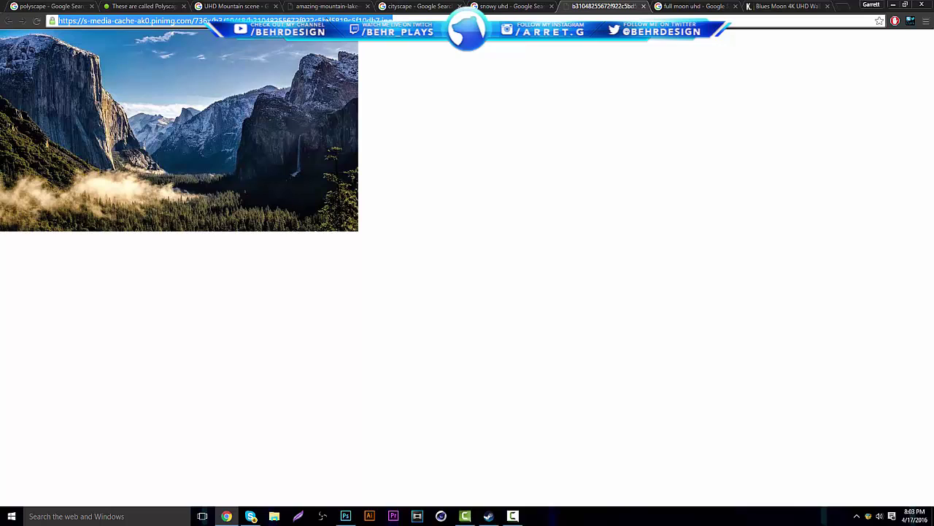
type("uhd clo")
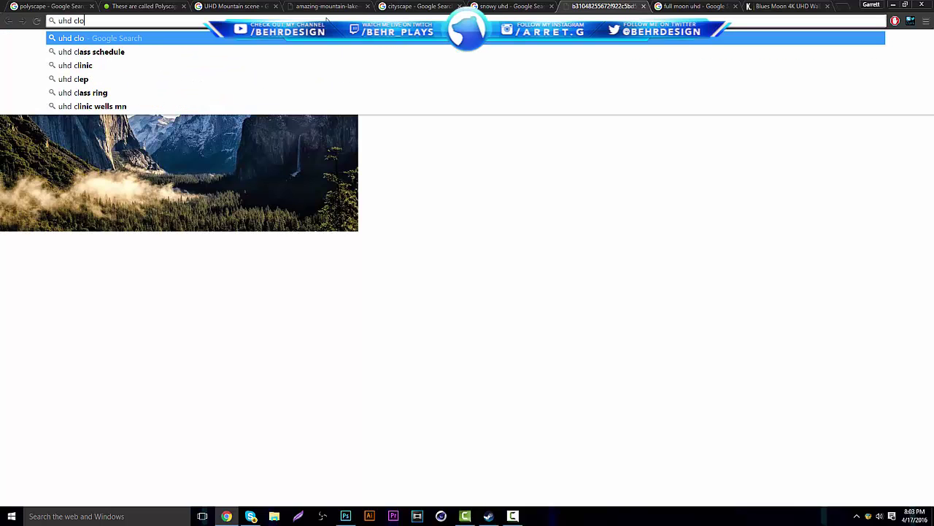
type("uds")
key("Return")
left_click(100, 73)
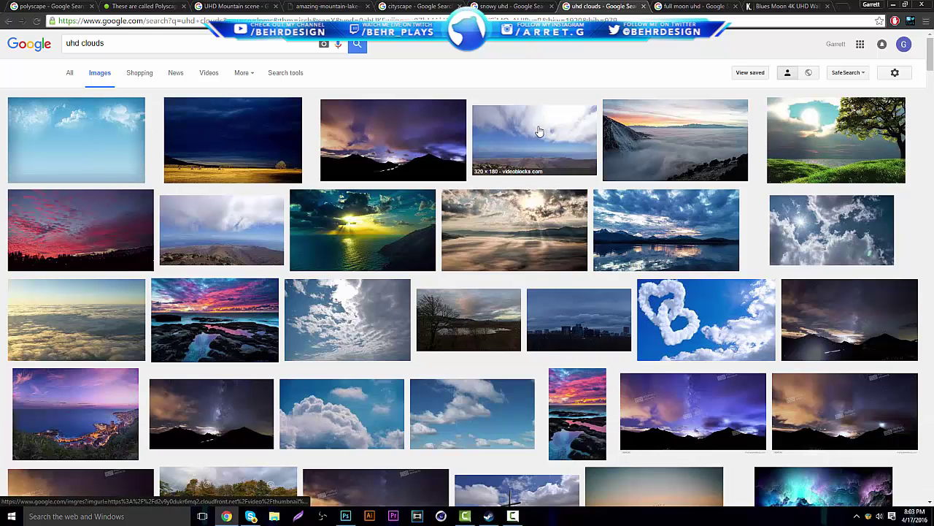
Step: Open the "Breathtaking Sunset Above the Clouds" picture at full size and copy the image
left_click(459, 167)
left_click(675, 84)
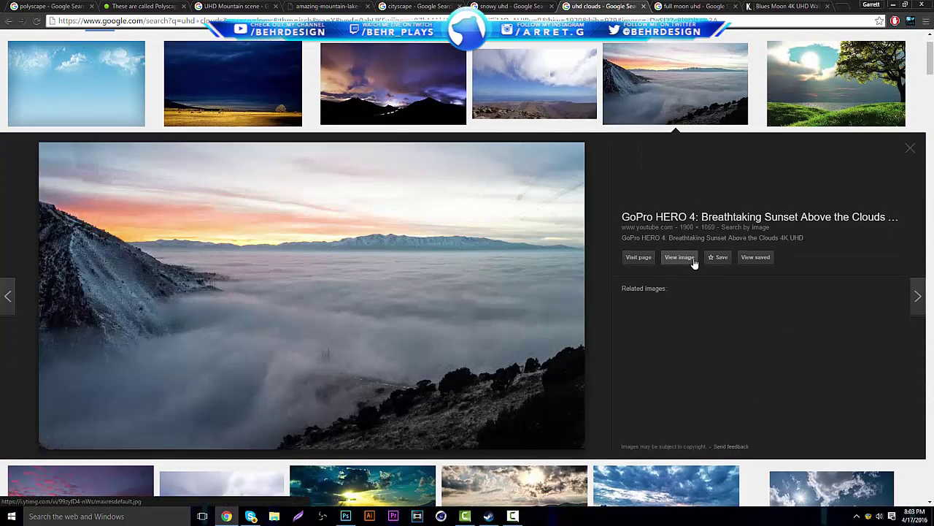
left_click(689, 259)
right_click(313, 291)
left_click(380, 317)
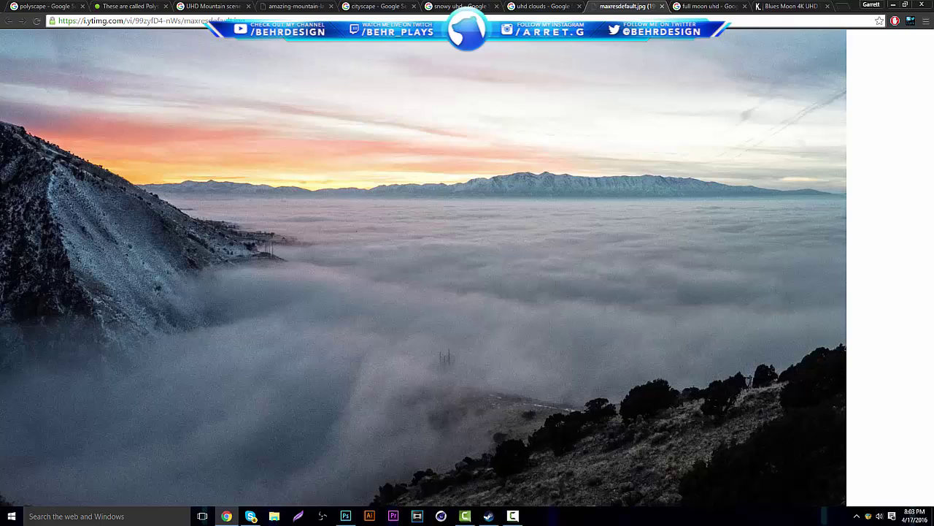
Step: Paste the cloud image into the banner in Photoshop, clip it to Ellipse 1 with Layer 4 hidden, and position its mountains across the circle
left_click(345, 516)
left_click_drag(869, 223, 885, 275)
left_click_drag(576, 285, 485, 256)
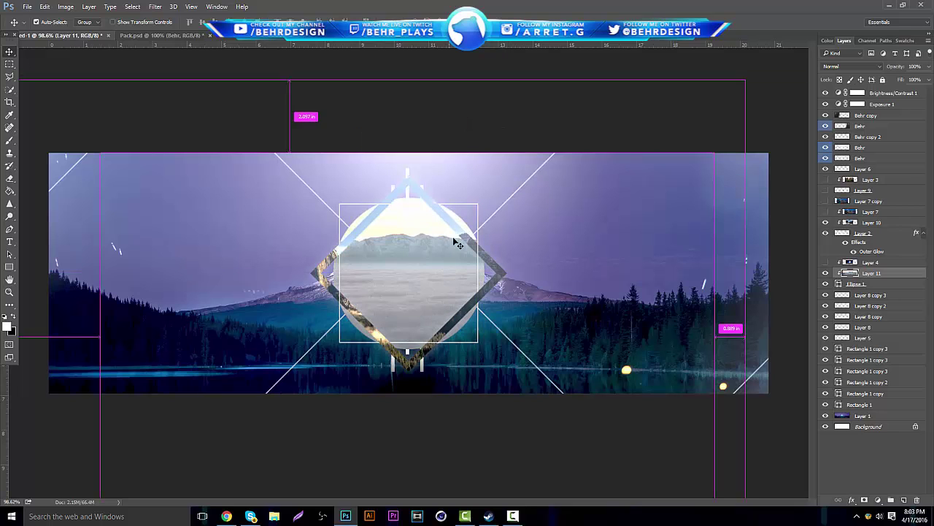
Step: Scale down the clipped cloud image with Free Transform and position its horizon and sunset sky across the circle
key("ctrl+t")
left_click_drag(300, 211, 673, 234)
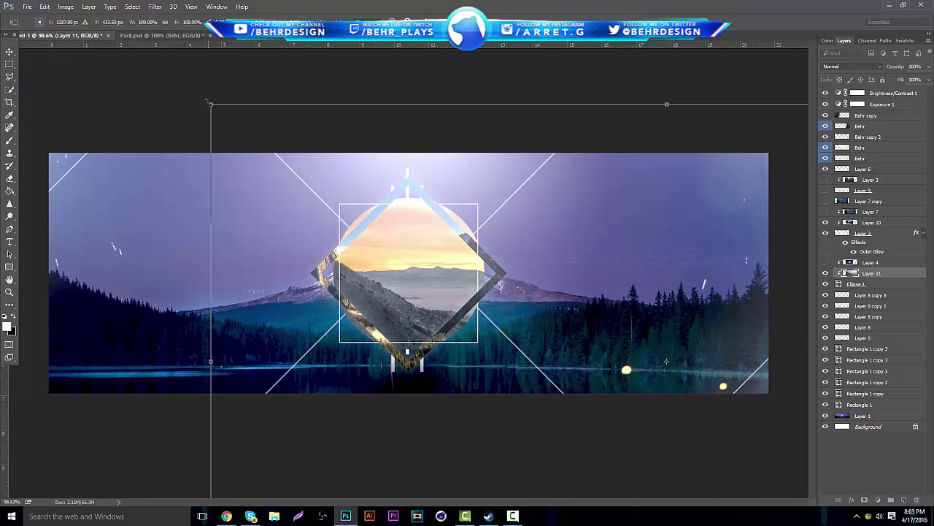
left_click_drag(209, 103, 696, 401)
left_click_drag(314, 246, 234, 234)
key("Return")
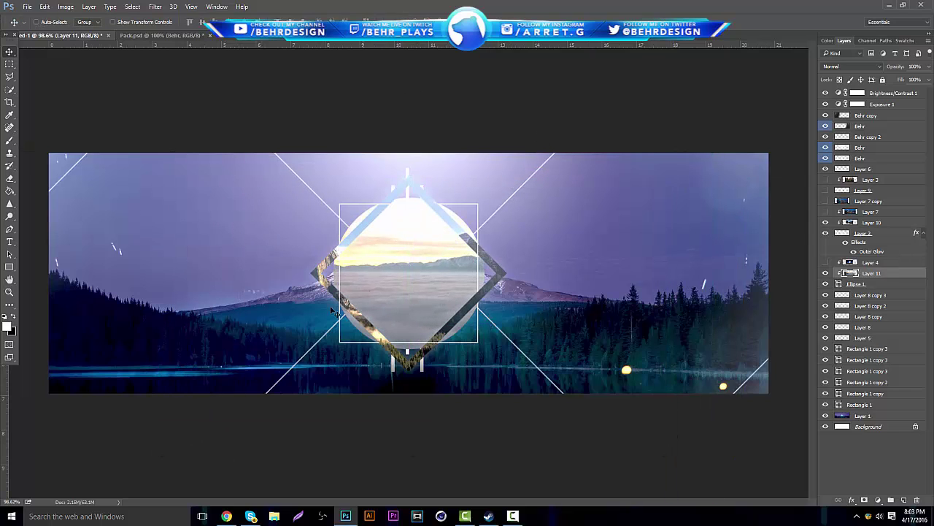
Step: Draw a small thin horizontal rectangle near the diamond's lower tip and move its layer to the top of the stack
left_click(9, 291)
left_click_drag(418, 373, 399, 321)
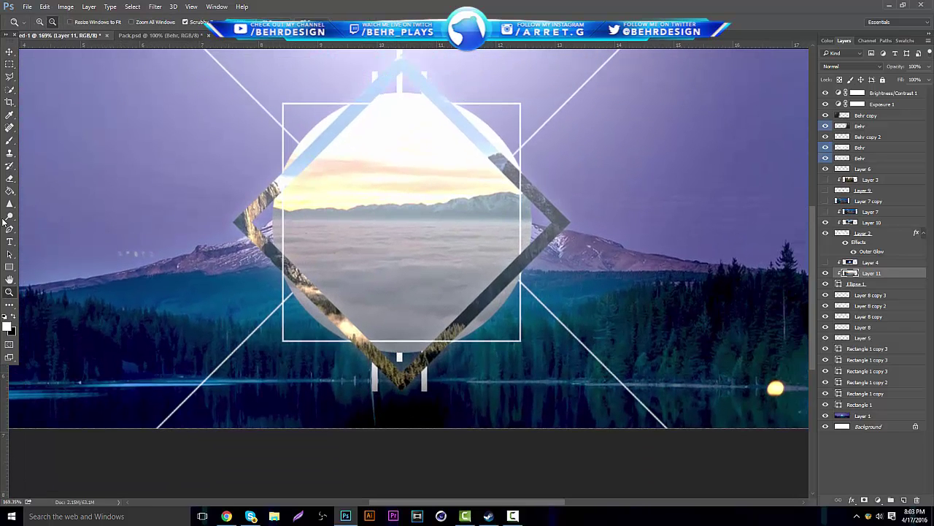
left_click(9, 266)
left_click_drag(280, 381, 338, 386)
left_click(860, 136)
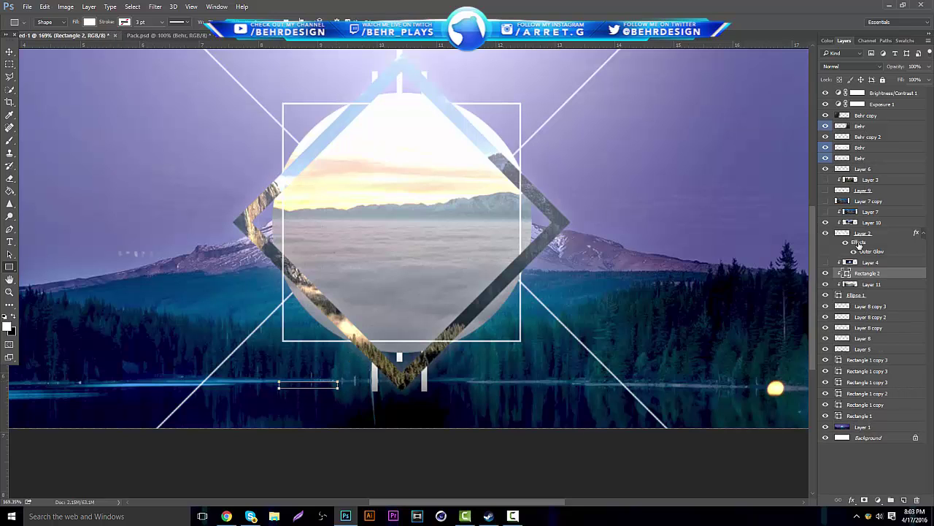
left_click_drag(850, 279, 850, 95)
Step: Recolour the small rectangle to the dark purple #4f4a7c sampled from the background by the mountain
double_click(840, 93)
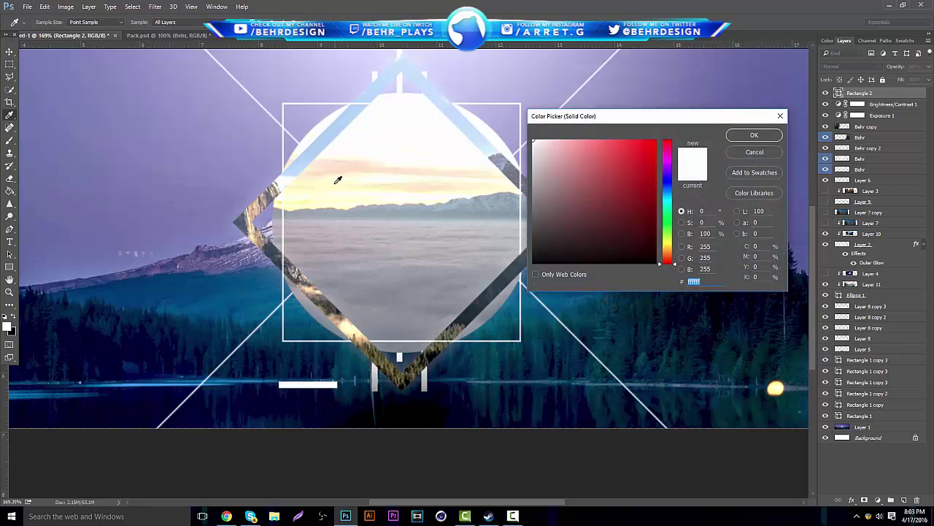
left_click(277, 140)
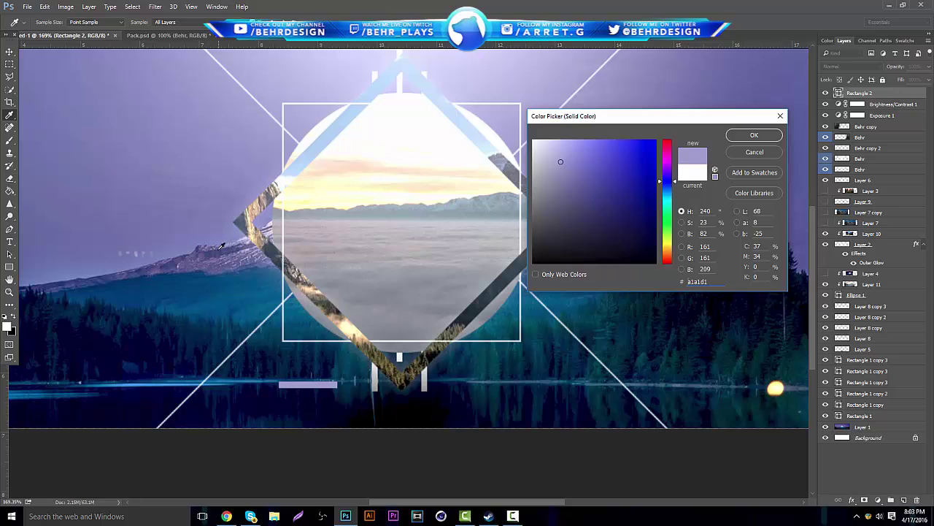
left_click(198, 251)
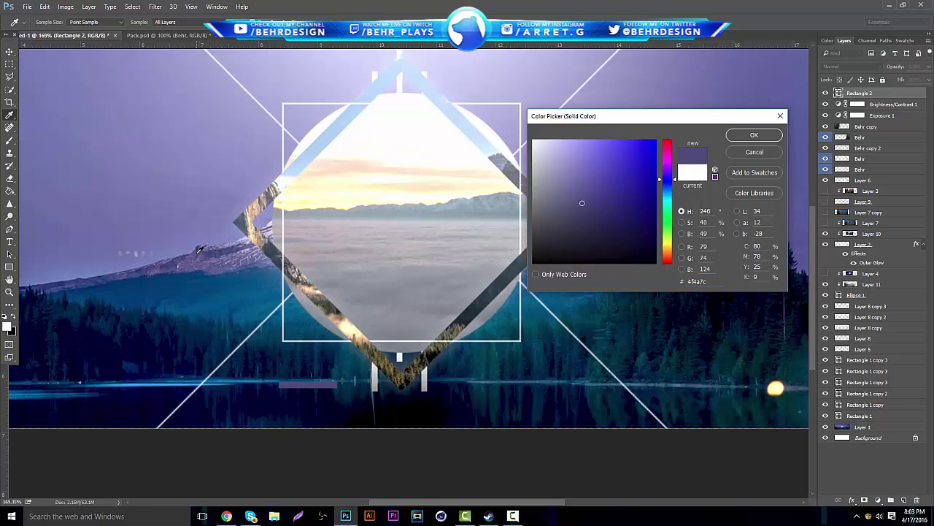
left_click(754, 135)
Step: Duplicate the purple bar, place the copy end to end on its right and recolour it to the sampled lavender #b7b7e2
key("ctrl+j")
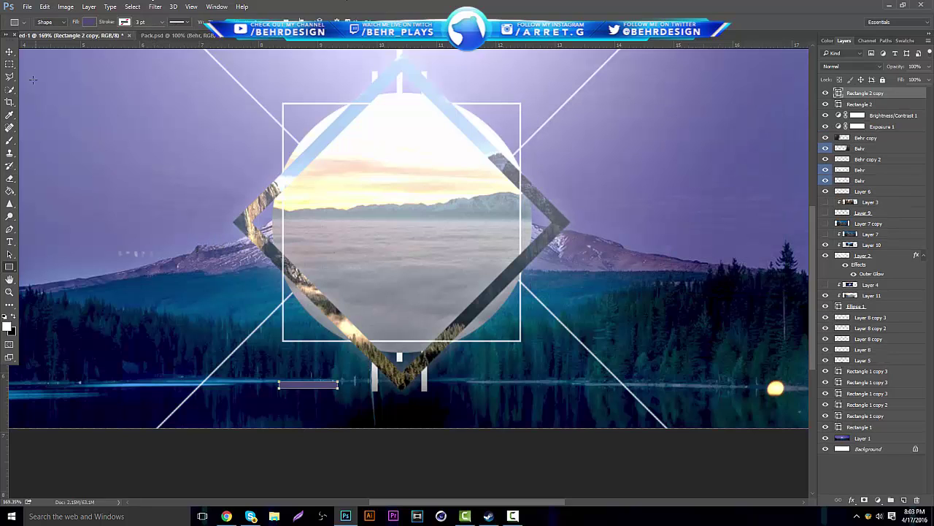
left_click(9, 51)
left_click_drag(314, 385, 365, 390)
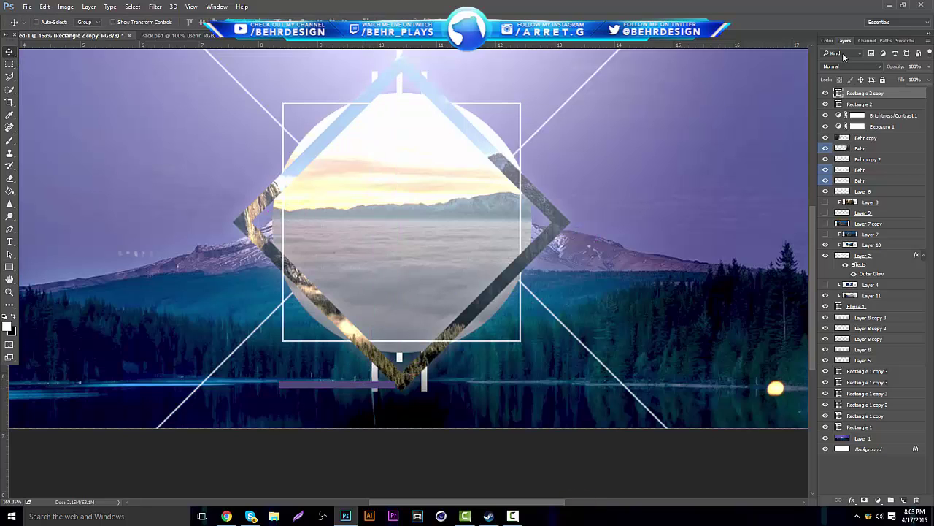
double_click(842, 95)
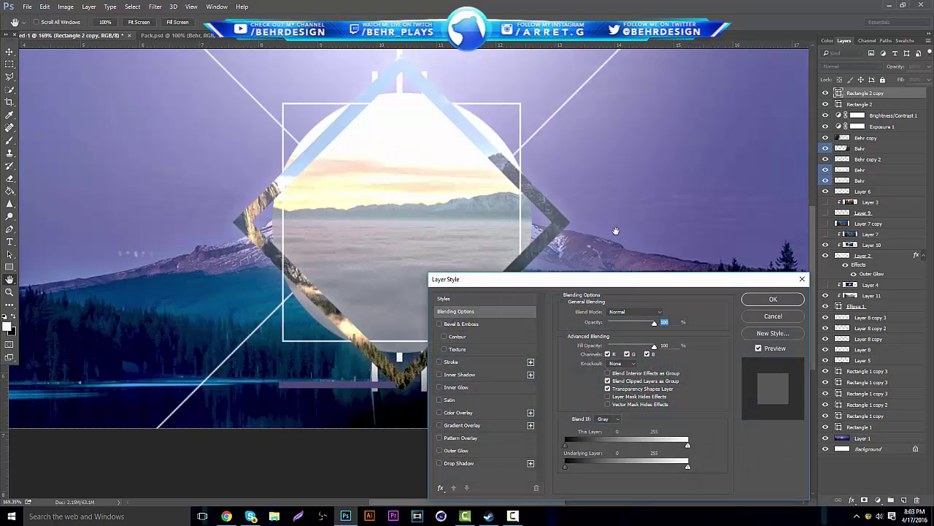
key("Escape")
double_click(838, 92)
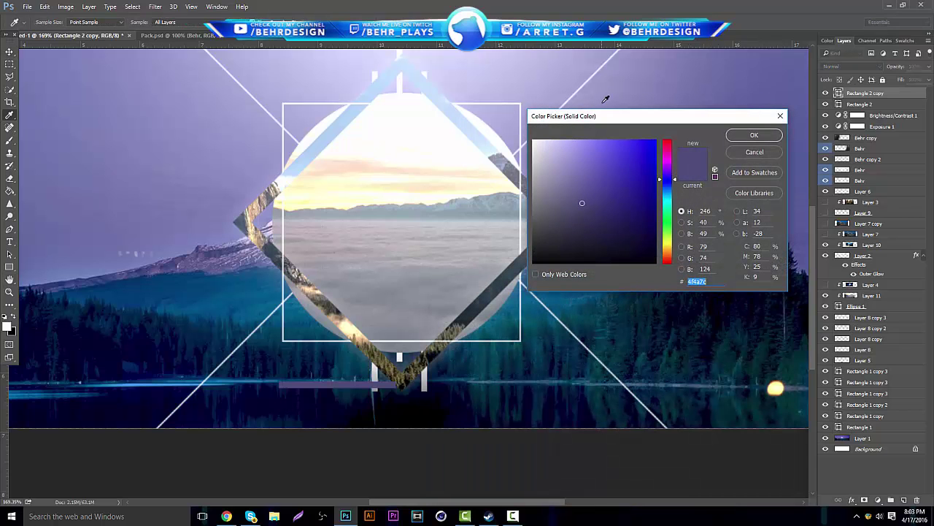
left_click(544, 76)
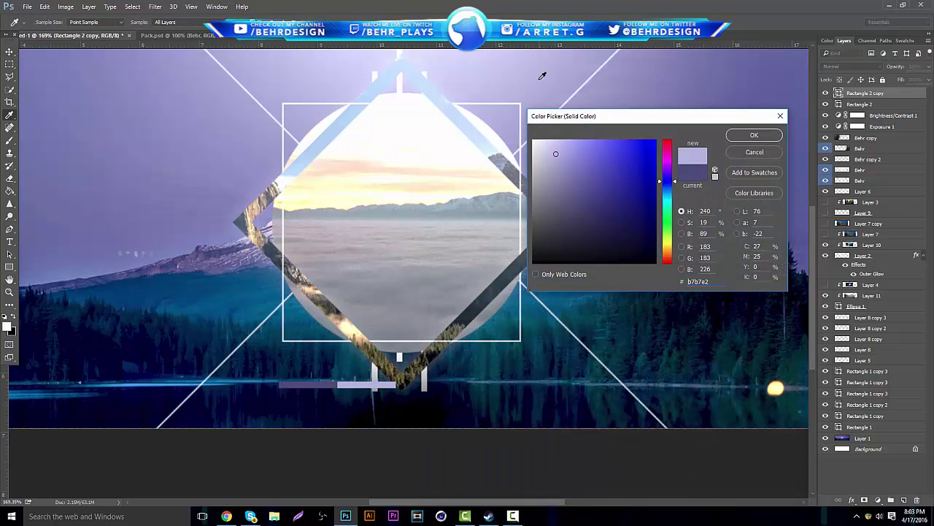
left_click(758, 137)
Step: Duplicate the lavender bar, place the copy directly to its right and recolour it to white #ffffff
key("ctrl+j")
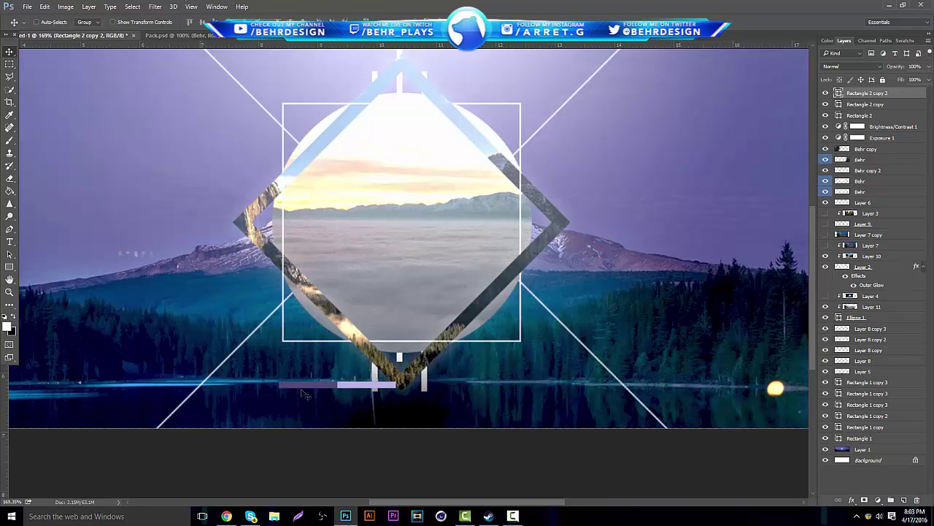
left_click_drag(423, 389, 465, 391)
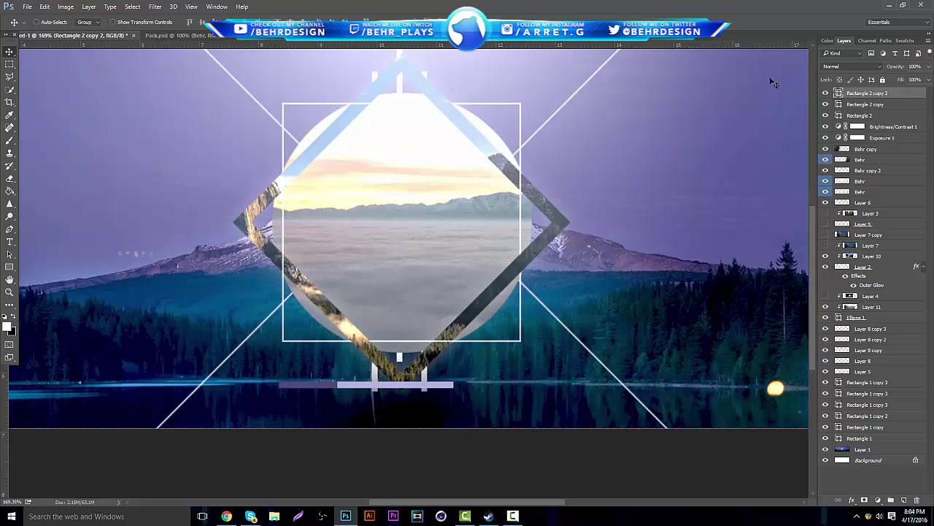
double_click(839, 93)
left_click(393, 108)
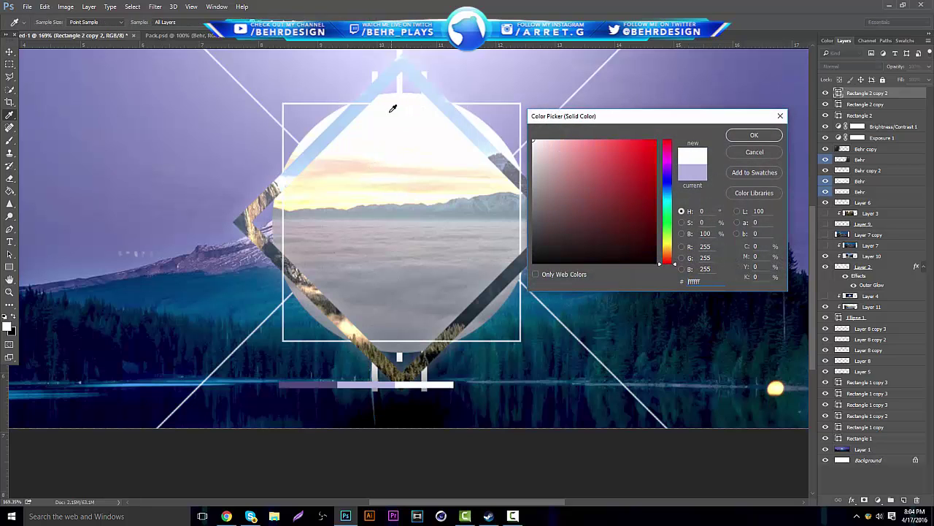
left_click(755, 139)
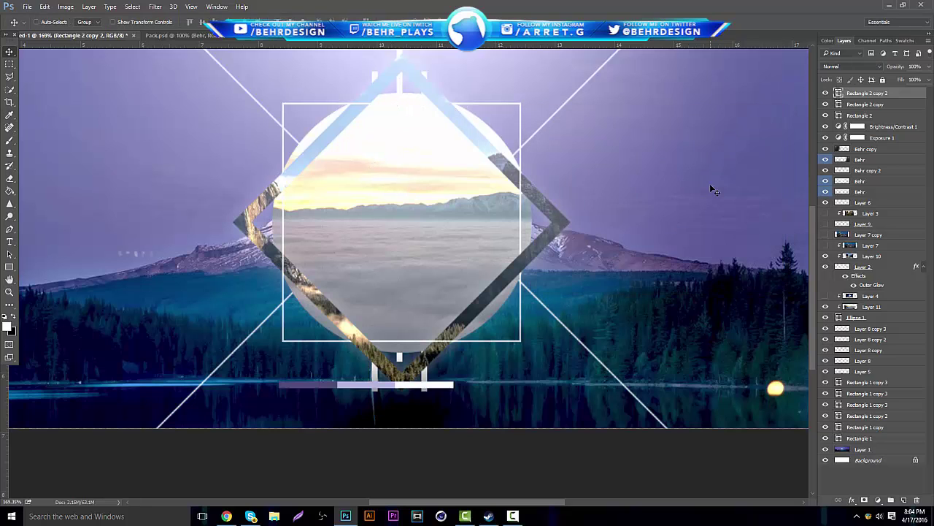
Step: Duplicate the white bar, place the copy directly to its right and recolour it to the pale yellow #fffdca sampled from the sunset sky
key("v")
key("ctrl+j")
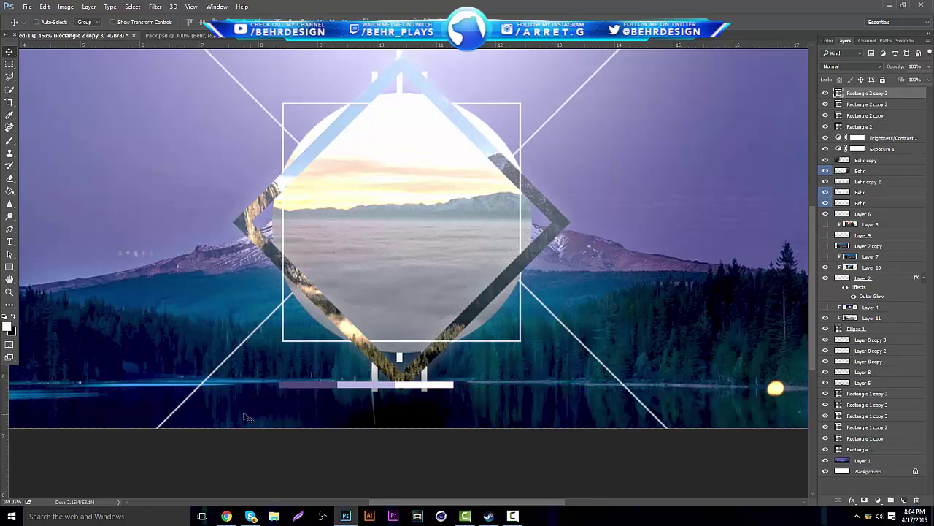
left_click_drag(452, 394, 512, 395)
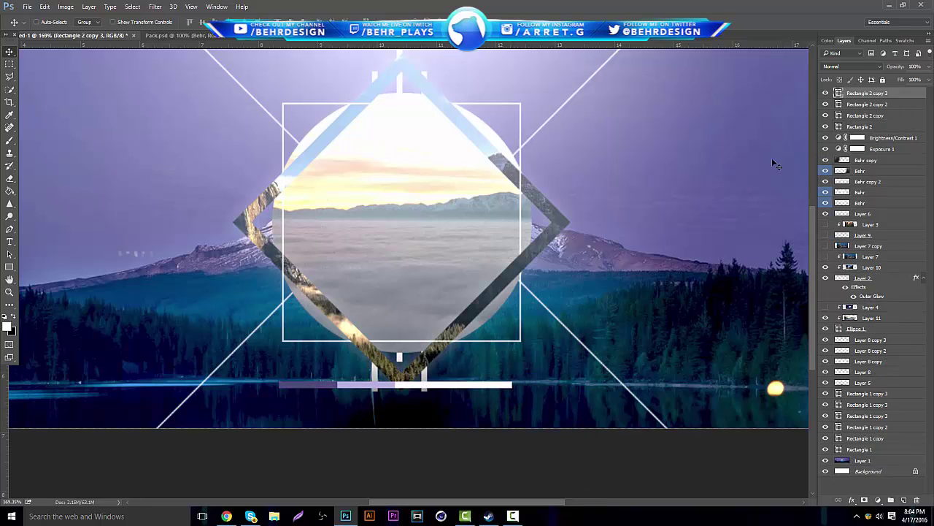
double_click(838, 93)
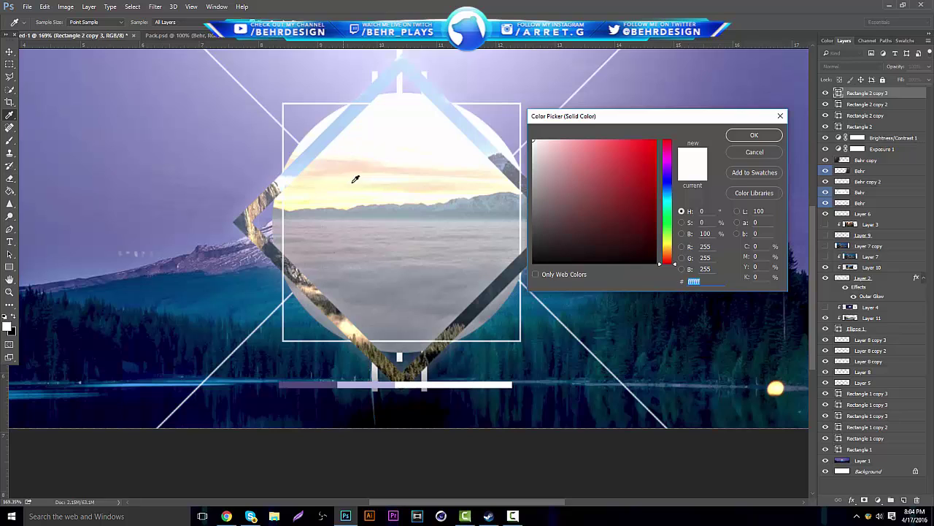
left_click(332, 179)
left_click(318, 181)
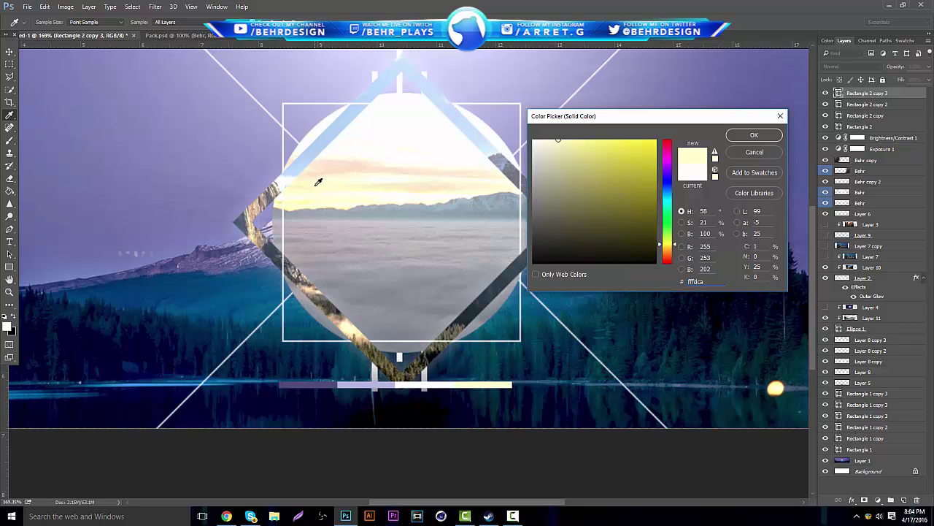
left_click(748, 136)
Step: Duplicate the pale yellow bar, place the copy directly to its right and recolour it to the sampled light blue #cde3ff
key("v")
key("ctrl+j")
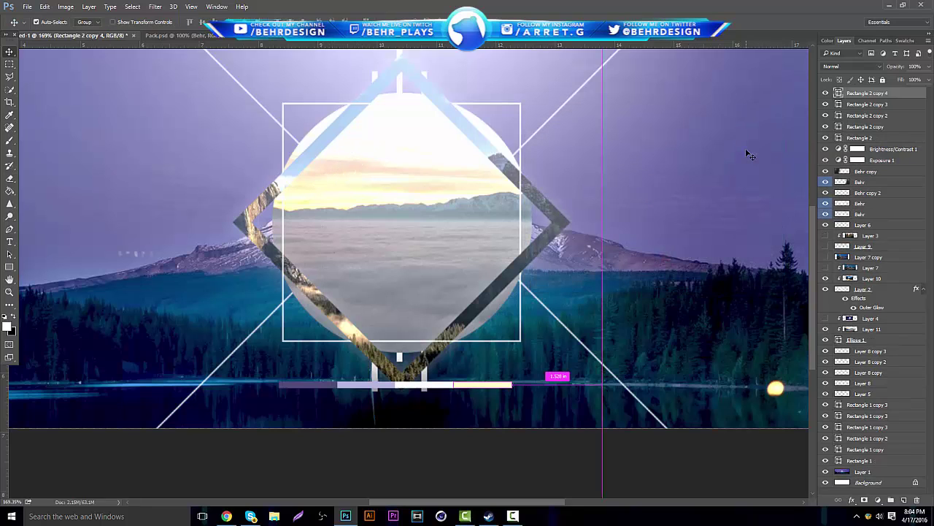
left_click_drag(460, 291, 518, 292)
double_click(838, 93)
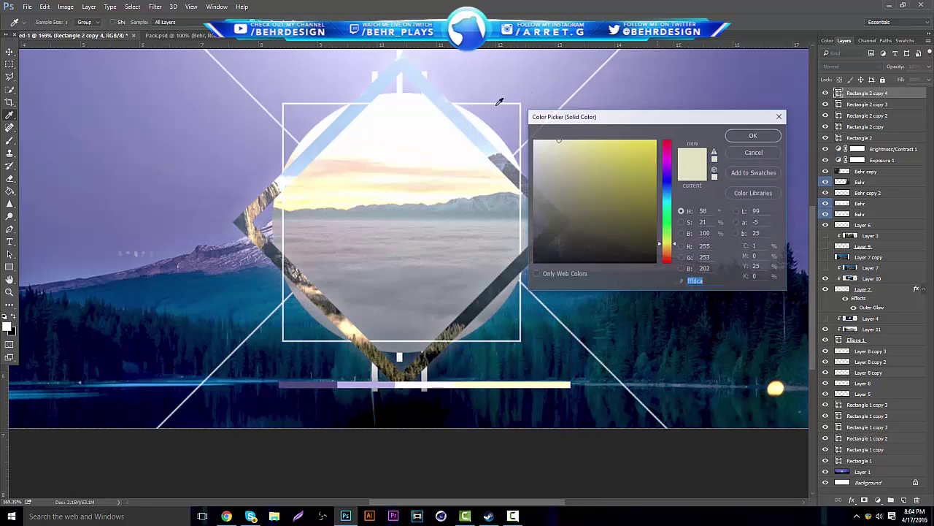
left_click(482, 131)
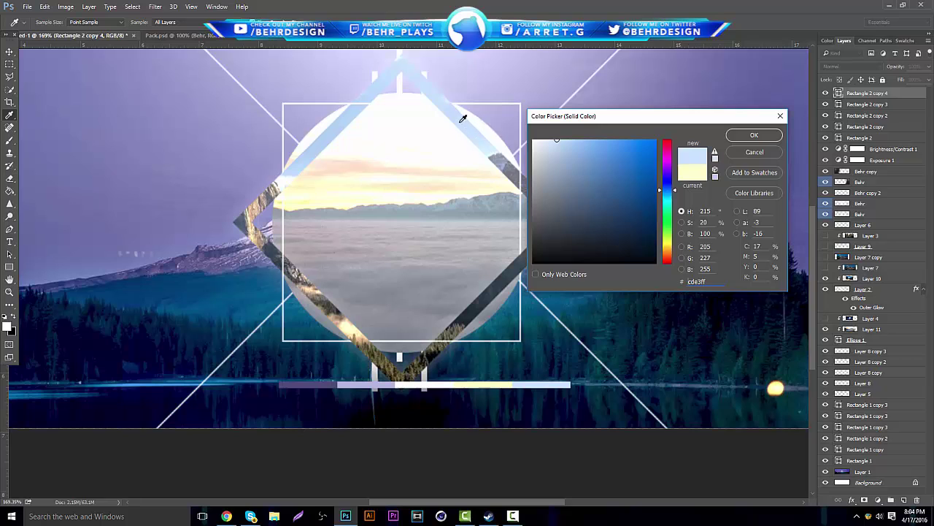
left_click(768, 137)
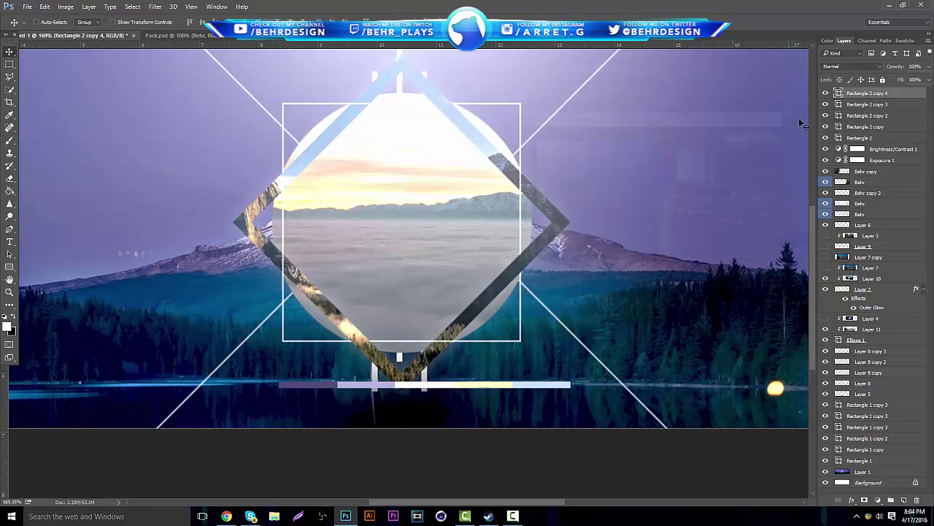
Step: Centre the five colour bars together below the diamond's tip, trying them across the circle's middle before returning them there
left_click(879, 137, "shift")
left_click_drag(415, 249, 410, 280)
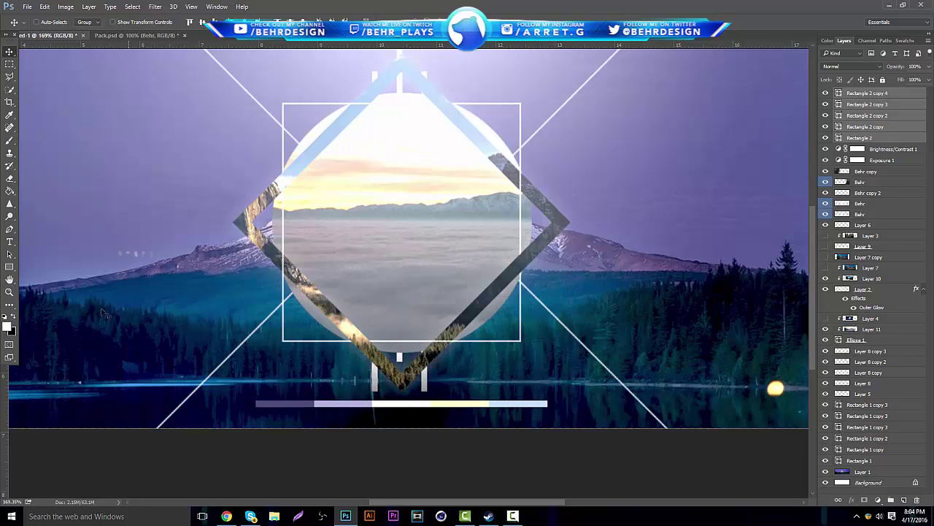
left_click(9, 292)
left_click_drag(277, 296, 411, 286)
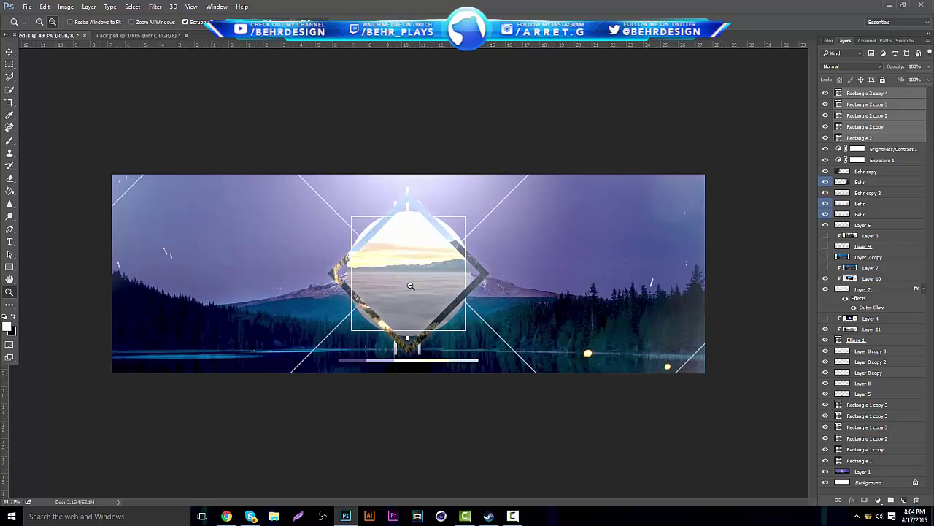
scroll(387, 280, "up", 2)
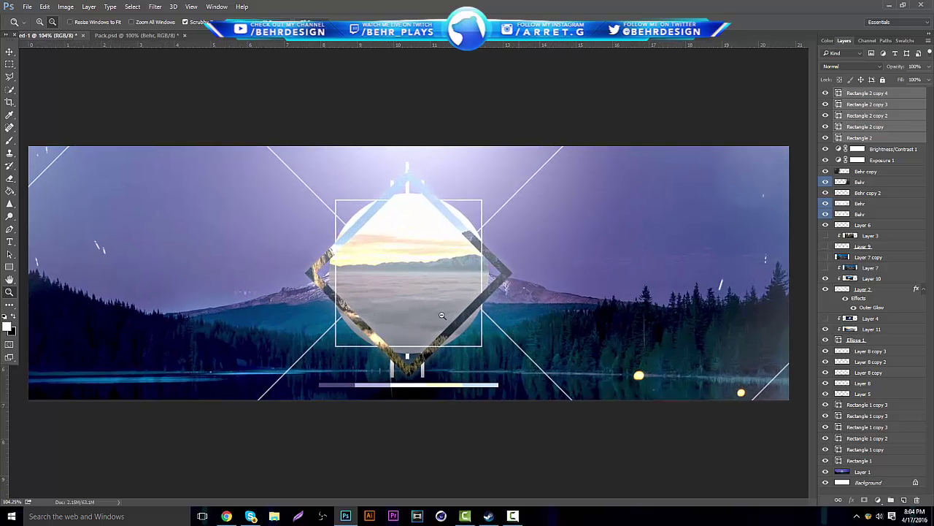
left_click(10, 52)
left_click_drag(366, 345, 367, 233)
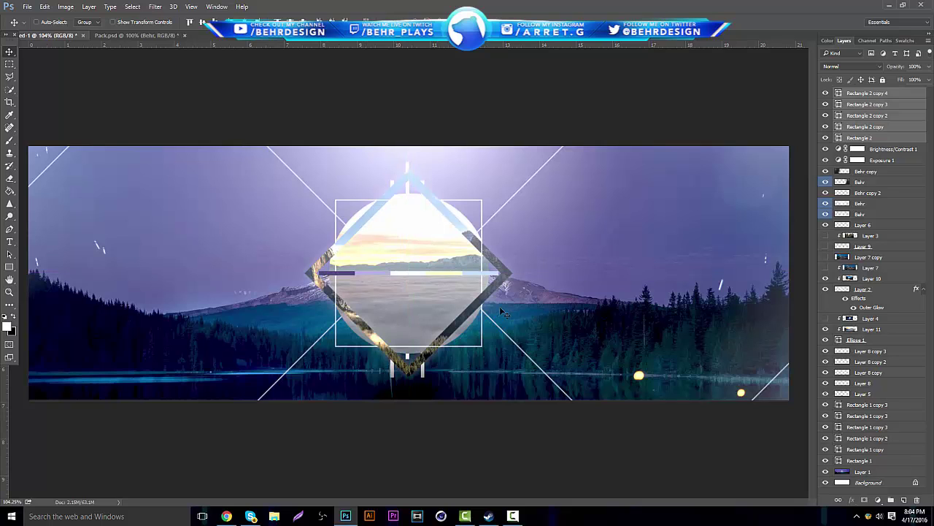
left_click_drag(444, 271, 442, 383)
Step: Merge all layers above the Background into one layer and duplicate the merged layer
left_click(907, 96)
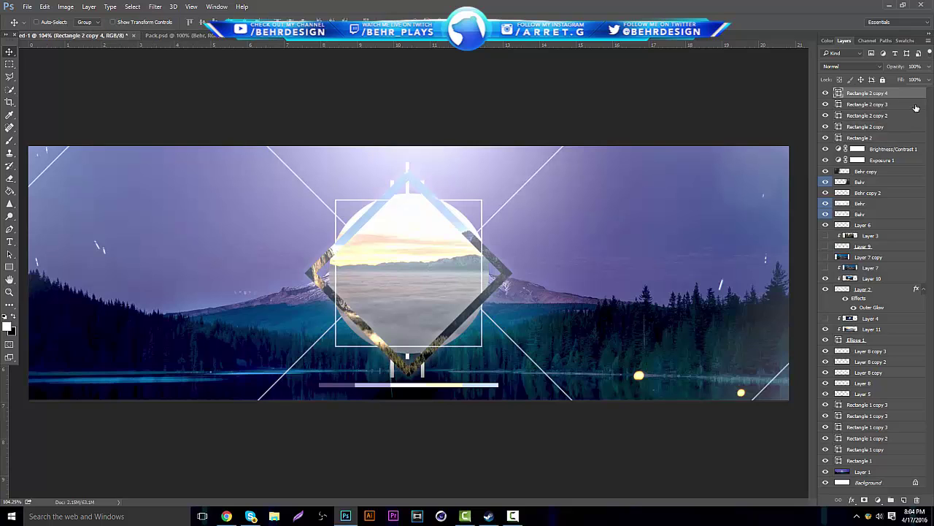
left_click(885, 478, "shift")
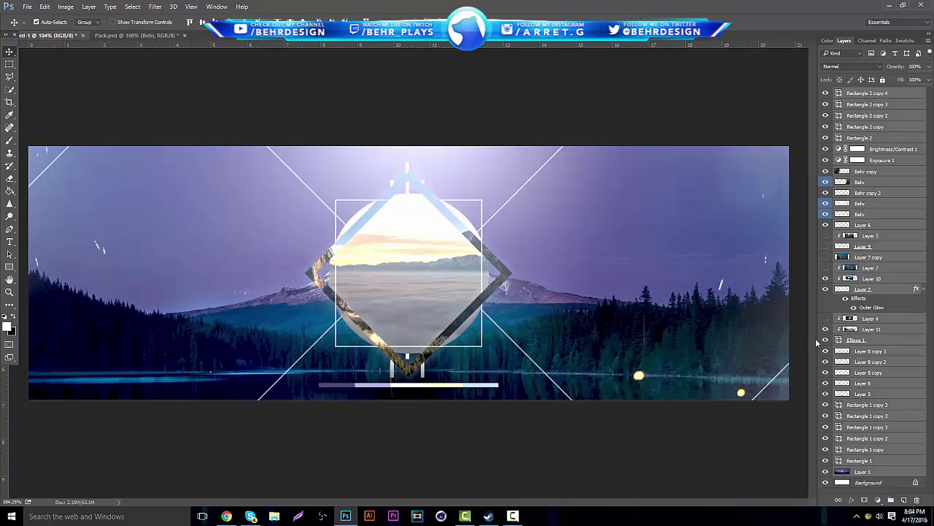
key("ctrl+e")
key("ctrl+j")
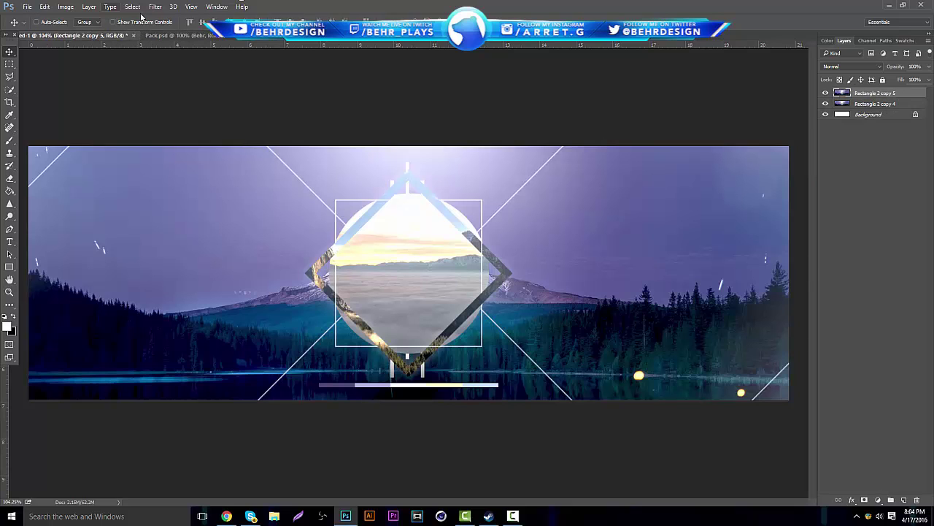
Step: Apply a slight Gaussian Blur to the duplicated merged layer
left_click(155, 6)
mouse_move(172, 113)
left_click(317, 151)
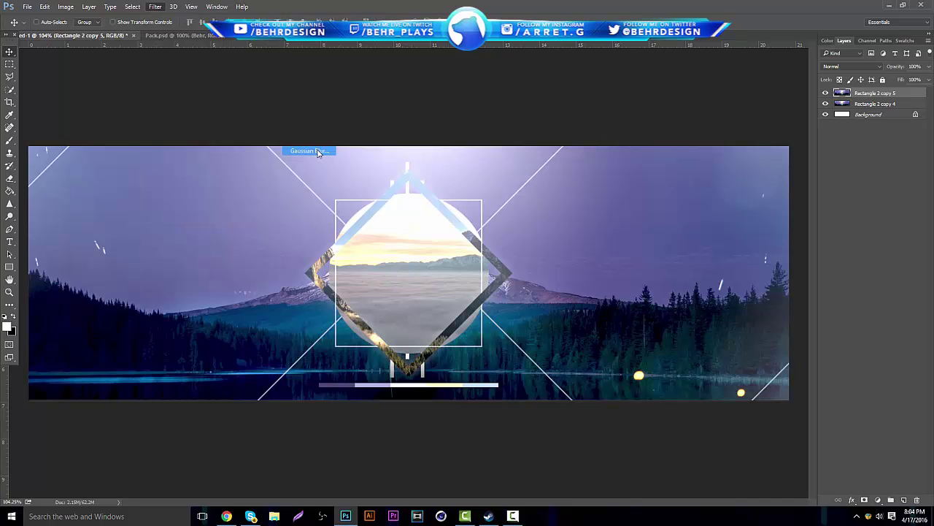
left_click_drag(417, 265, 414, 263)
left_click(520, 136)
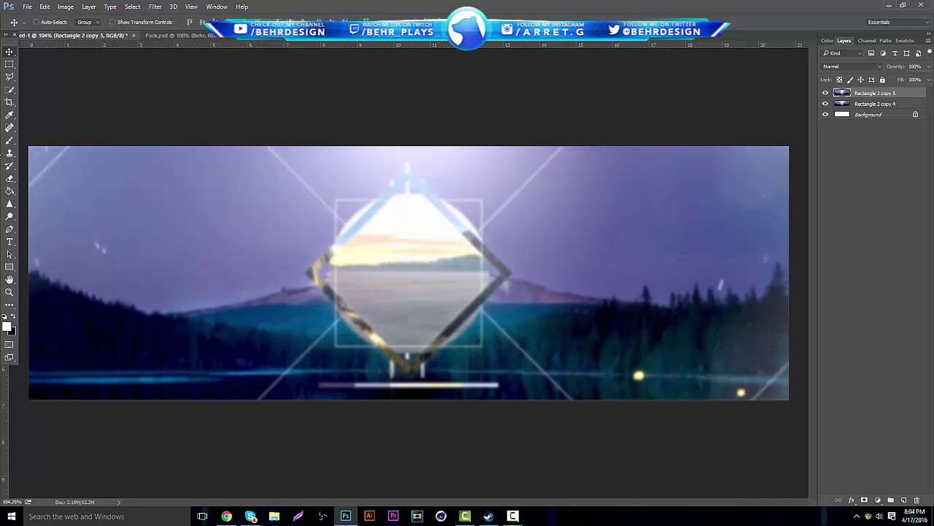
Step: Erase most of the blurred copy with a large soft Eraser, including over the central shapes and forest, to bring back the sharp image
key("e")
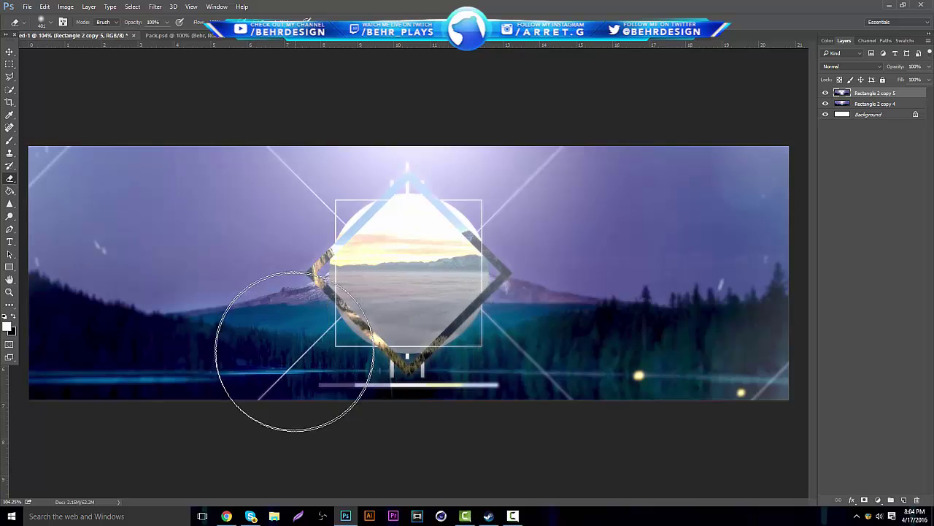
mouse_move(709, 141)
left_mouse_down()
mouse_move(665, 407)
mouse_move(148, 256)
mouse_move(232, 149)
left_mouse_up()
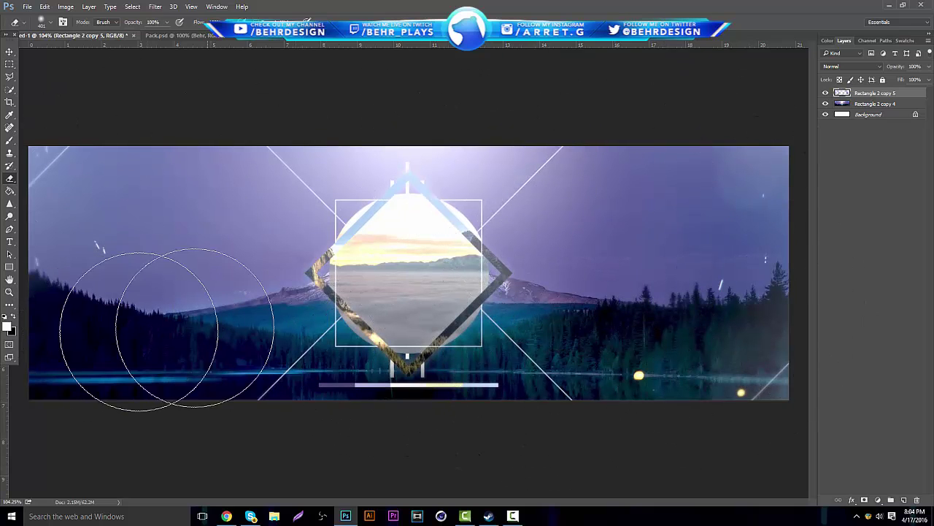
left_click(9, 292)
left_click_drag(540, 255, 463, 251)
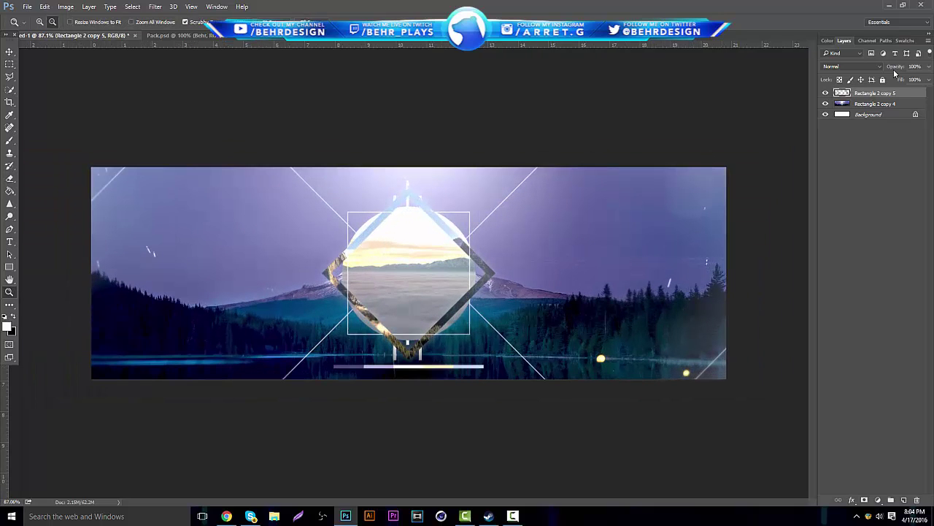
Step: Merge the erased blurred copy with the sharp layer beneath it and duplicate the merged layer
left_click(874, 103, "shift")
key("ctrl+e")
key("ctrl+j")
Step: Render a 50-300mm Zoom Lens Flare at 100% brightness on the duplicated layer
left_click(155, 7)
mouse_move(187, 160)
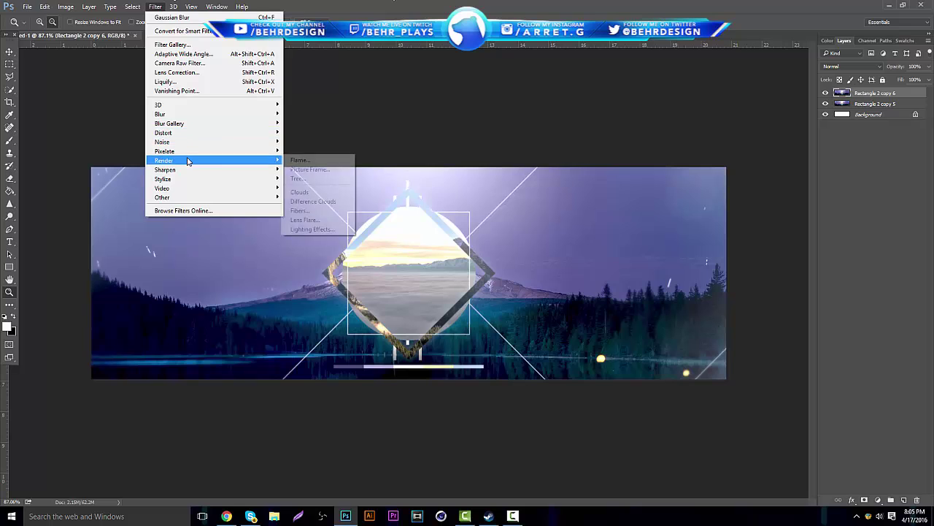
left_click(305, 220)
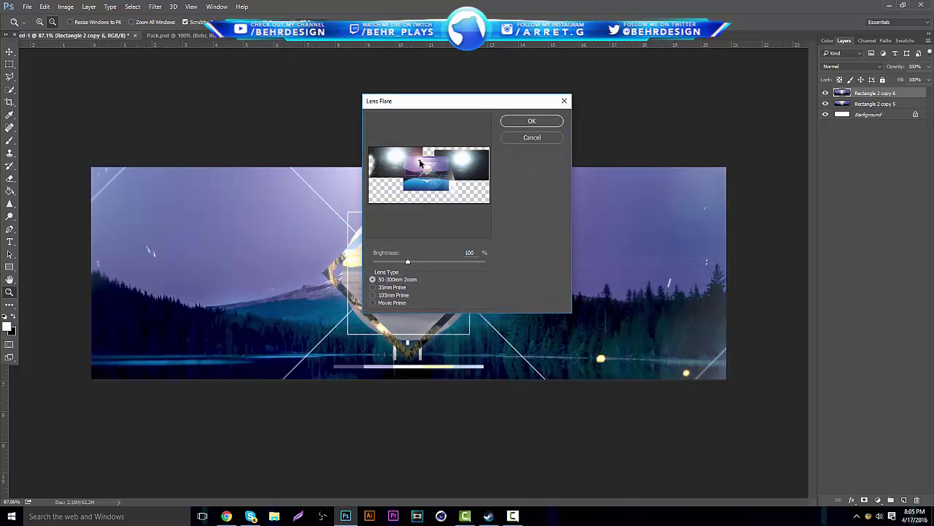
left_click(526, 120)
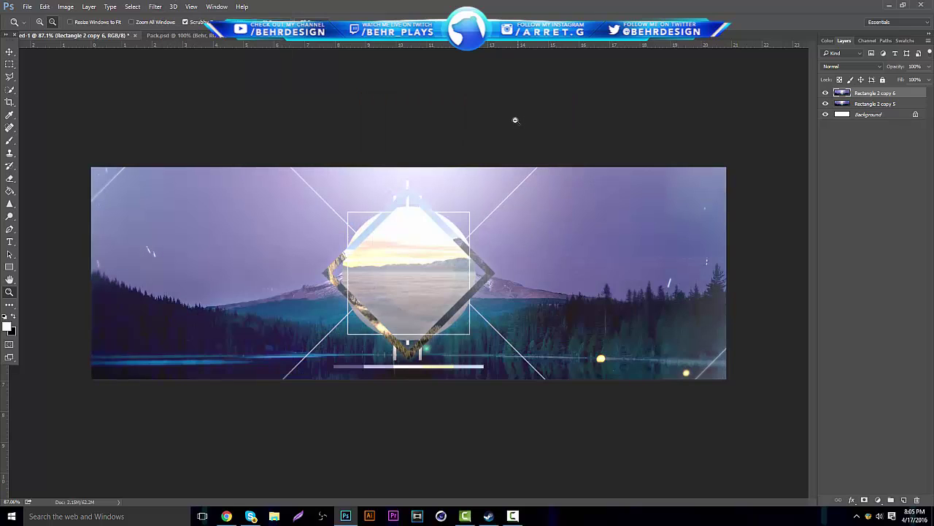
Step: Erase the lens-flare copy over the central circle and diamond and in parts of the surrounding scene
left_click(929, 67)
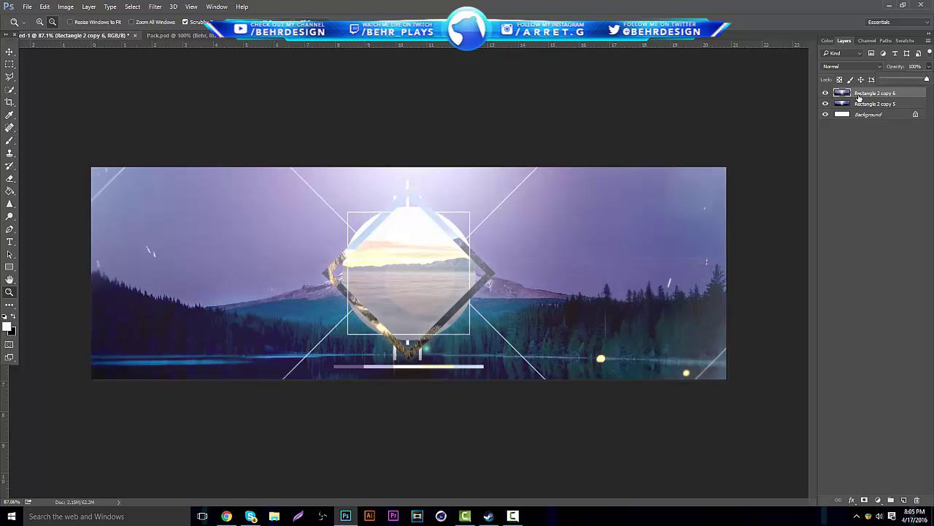
left_click(10, 177)
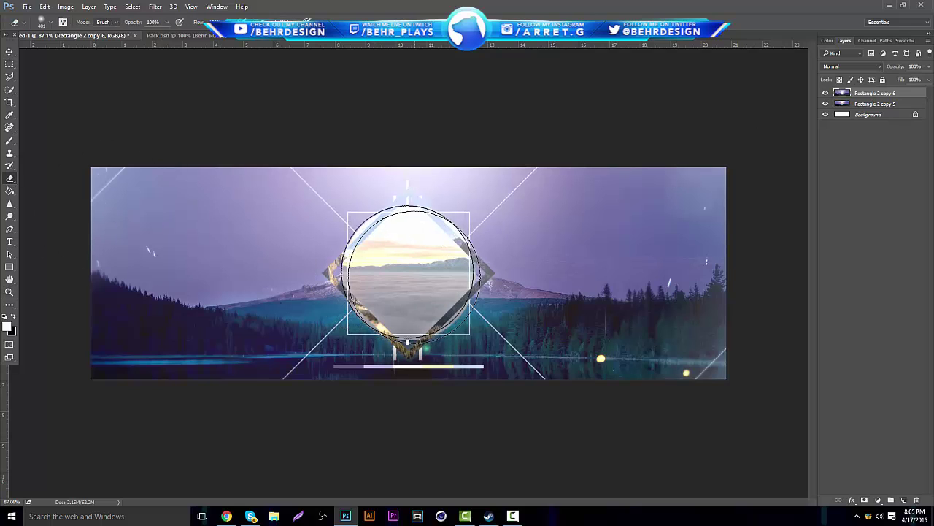
left_click(411, 274)
left_click(653, 369)
left_click(280, 343)
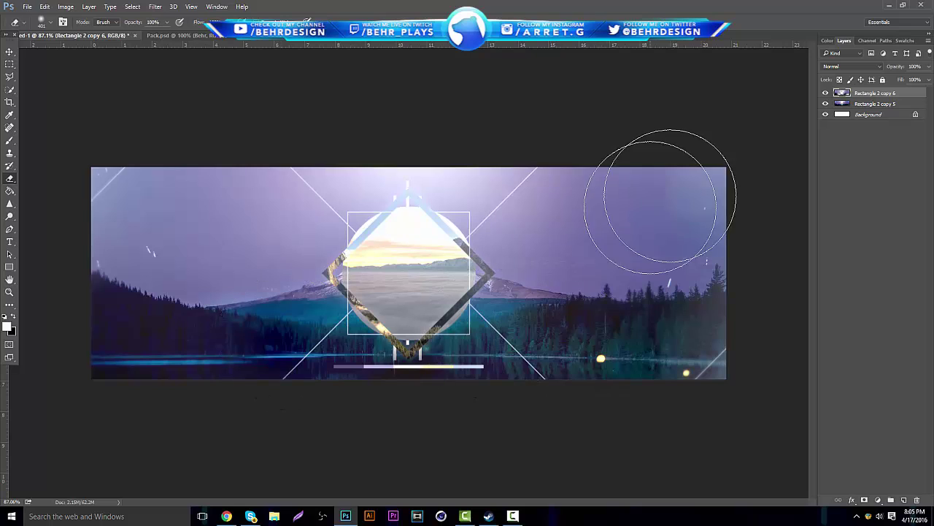
Step: Add an Exposure adjustment layer above the artwork and adjust it very slightly
left_click(877, 501)
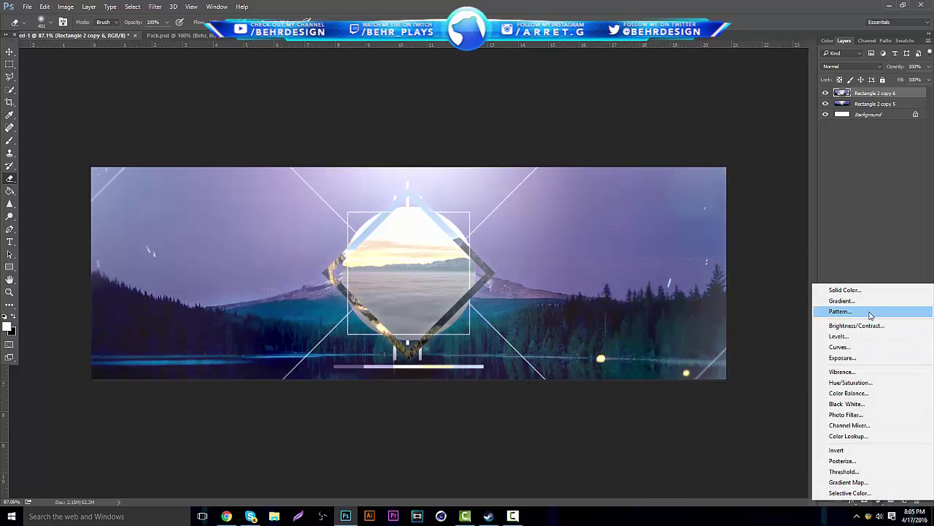
left_click(857, 360)
left_click_drag(792, 228, 795, 228)
left_click(862, 138)
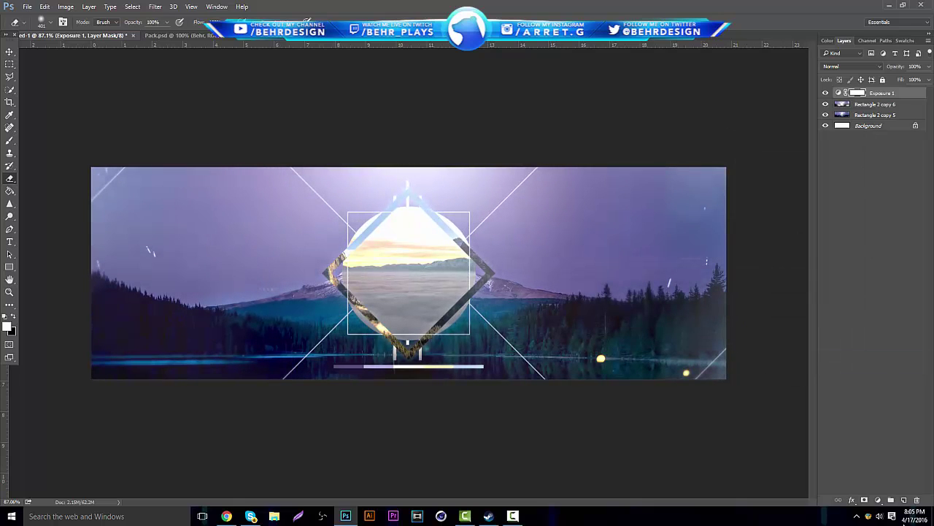
Step: Add a Hue/Saturation adjustment layer above the Exposure layer, lowering the saturation and setting the lightness to -2
left_click(878, 500)
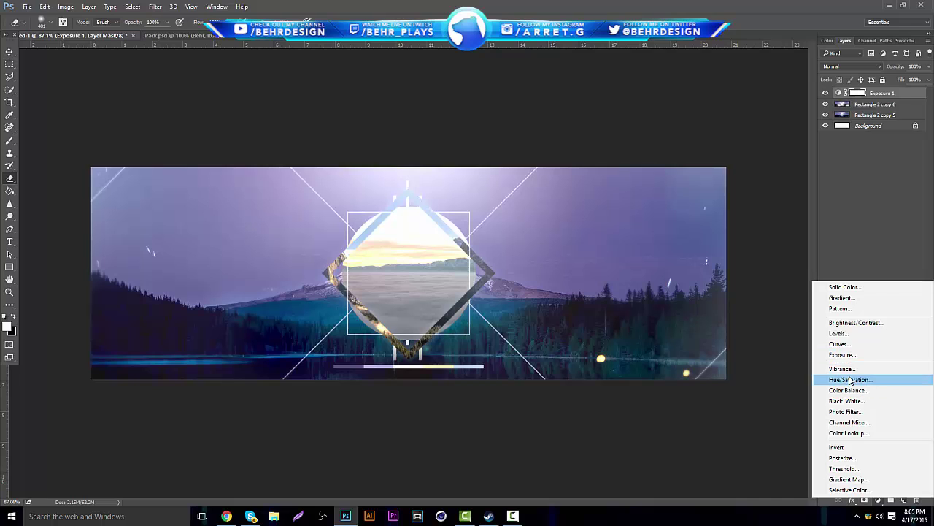
left_click(861, 380)
mouse_move(792, 224)
left_mouse_down()
mouse_move(814, 222)
mouse_move(776, 241)
mouse_move(734, 237)
mouse_move(795, 240)
mouse_move(734, 220)
mouse_move(769, 221)
mouse_move(790, 240)
left_mouse_up()
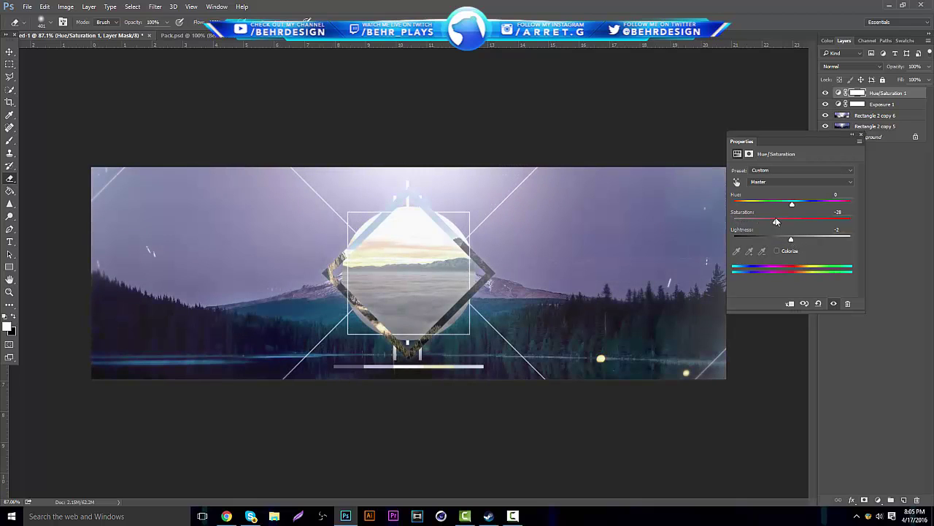
left_click(861, 136)
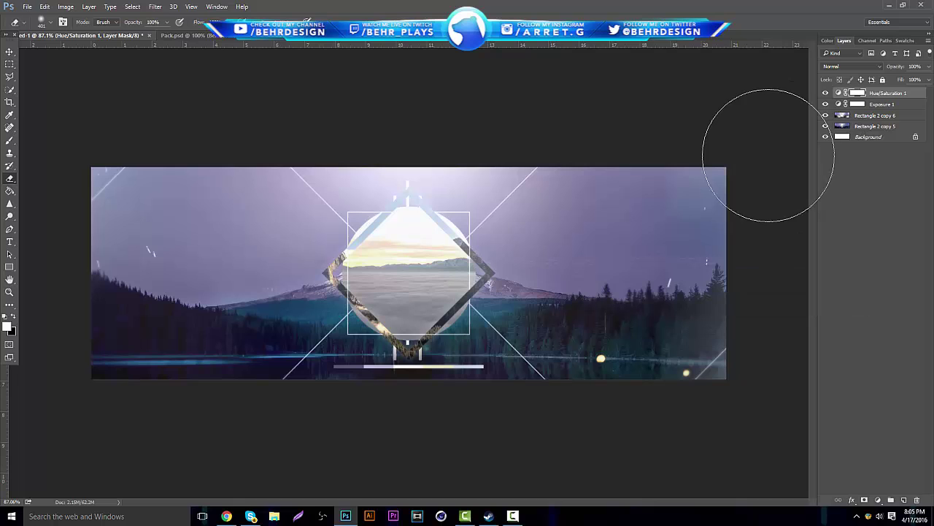
left_click(11, 293)
left_click_drag(447, 275, 394, 267)
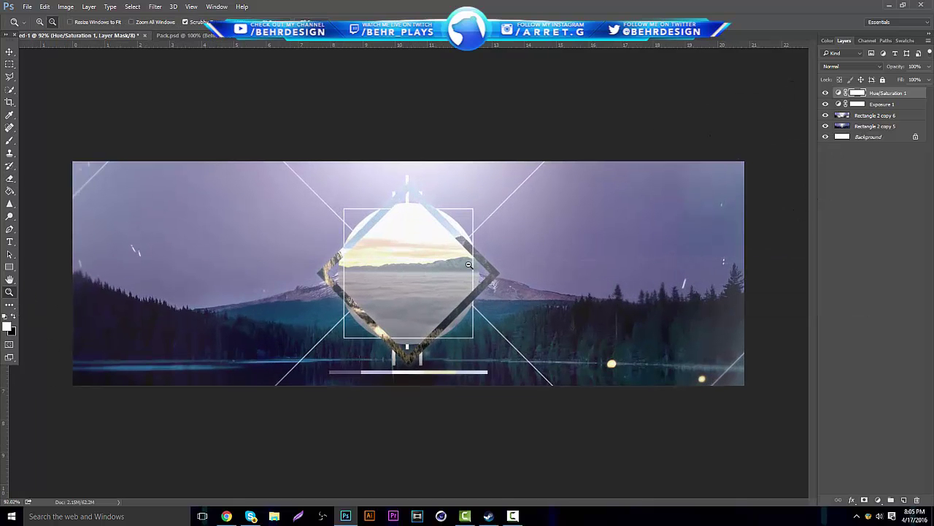
Step: Switch to the Chrome browser and load twitter.com in the tab holding the cityscape image search
left_click(513, 516)
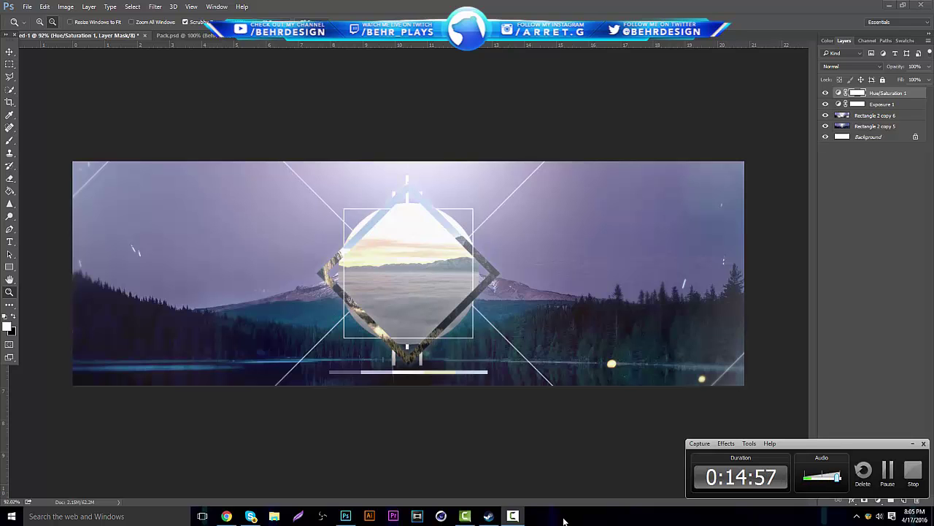
mouse_move(226, 516)
left_click(199, 454)
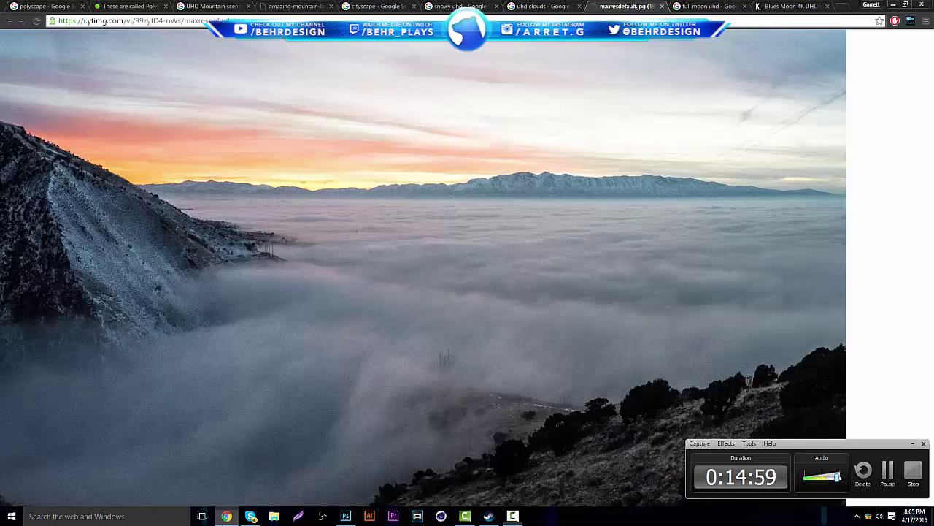
left_click(376, 6)
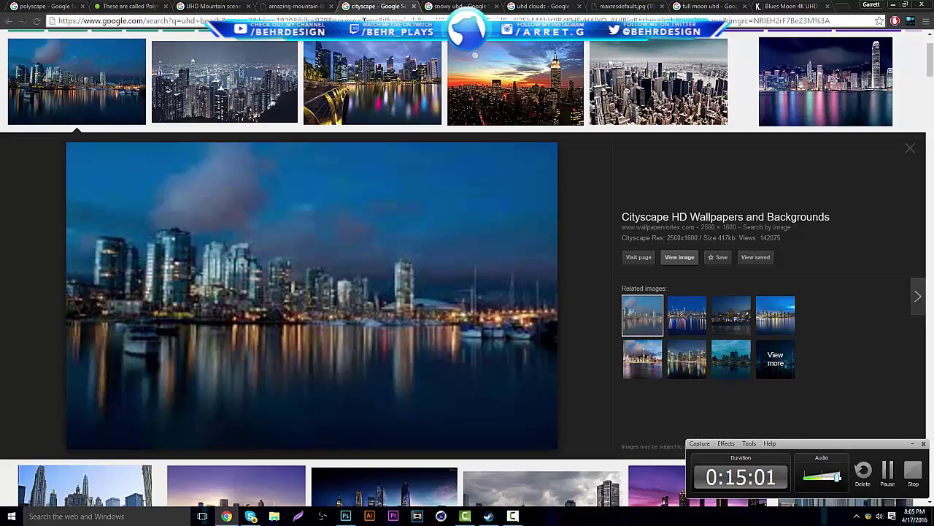
type("twitter.com")
key("Return")
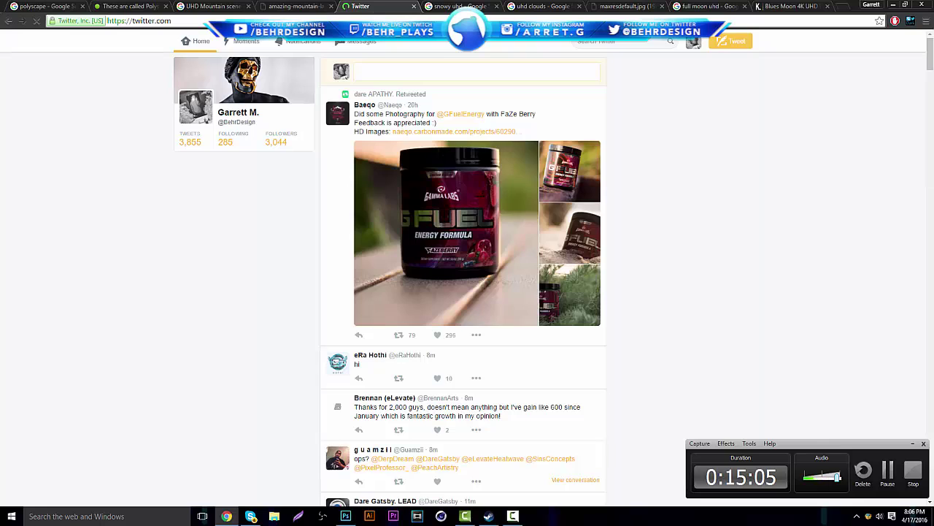
Step: Go to the signed-in account's profile, view the #sneakpeek tweet's bear logo image enlarged, and return to the tweets
left_click(694, 42)
left_click(672, 79)
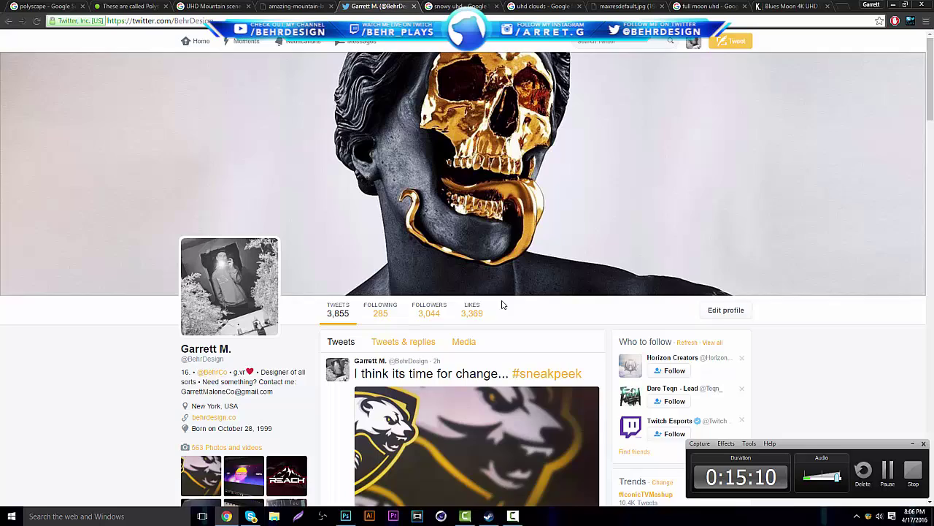
scroll(502, 304, "down", 1)
left_click(468, 368)
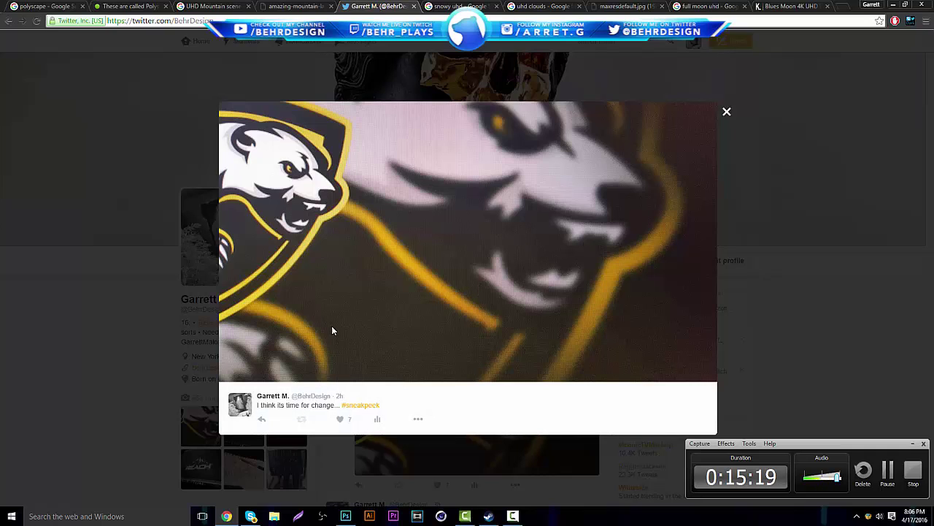
left_click(147, 97)
scroll(475, 298, "down", 2)
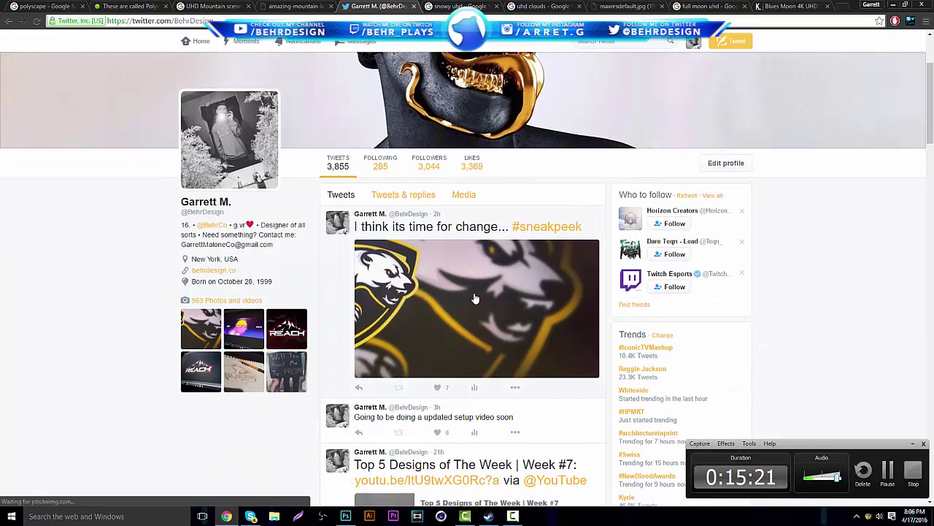
left_click(379, 48)
left_click(199, 73)
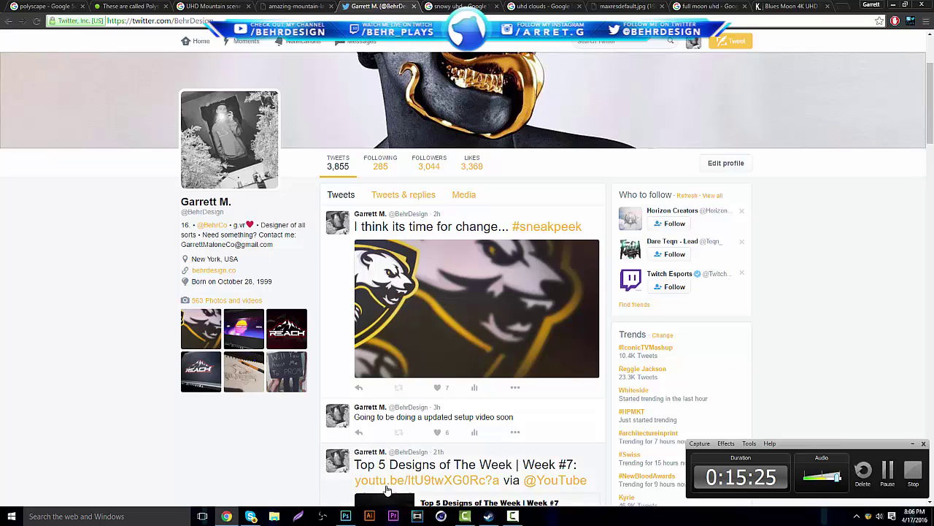